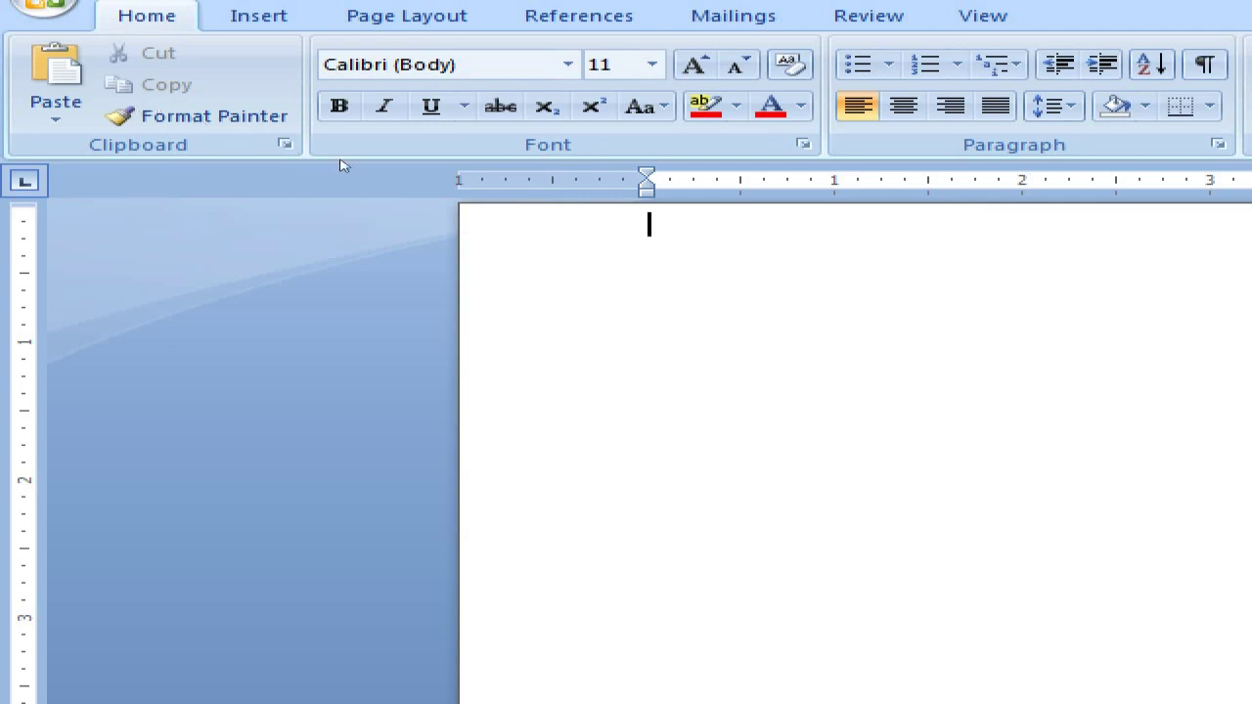
Step: Type the full name at the top of the page
text(ARs)
key(BackSpace)
text(slan )
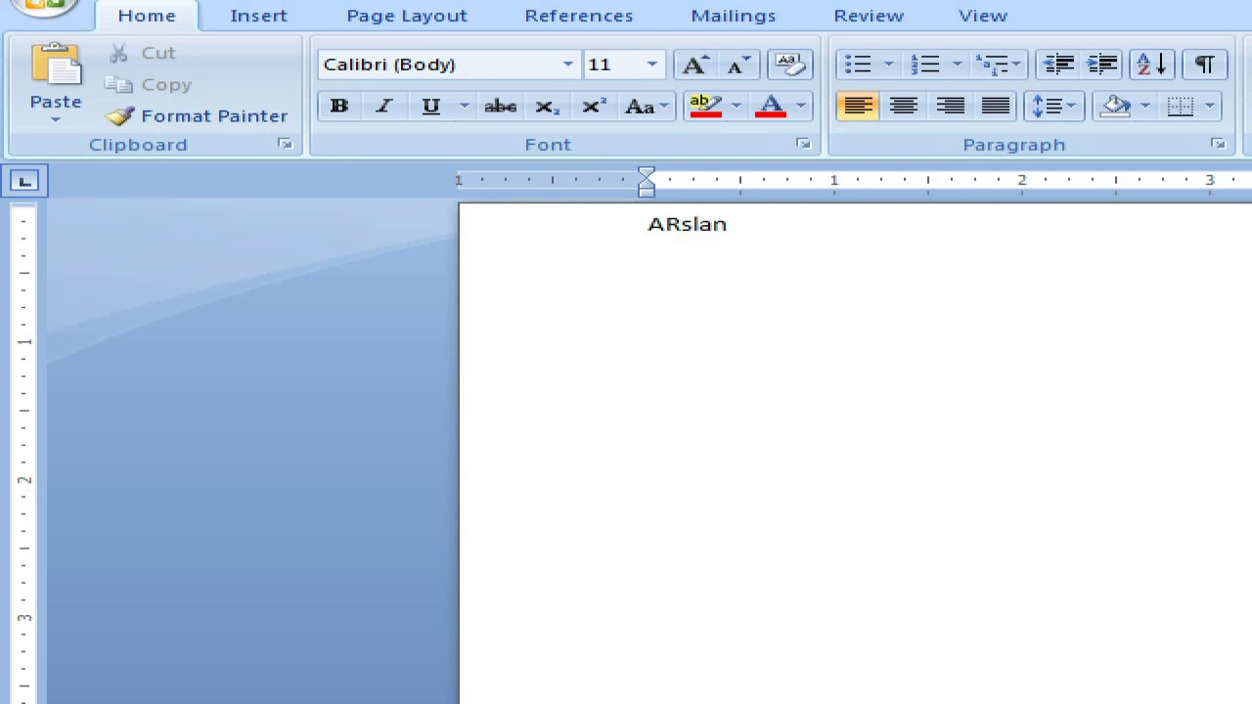
text(ali)
Step: Select the whole name and cut it to the clipboard
key(ctrl+a)
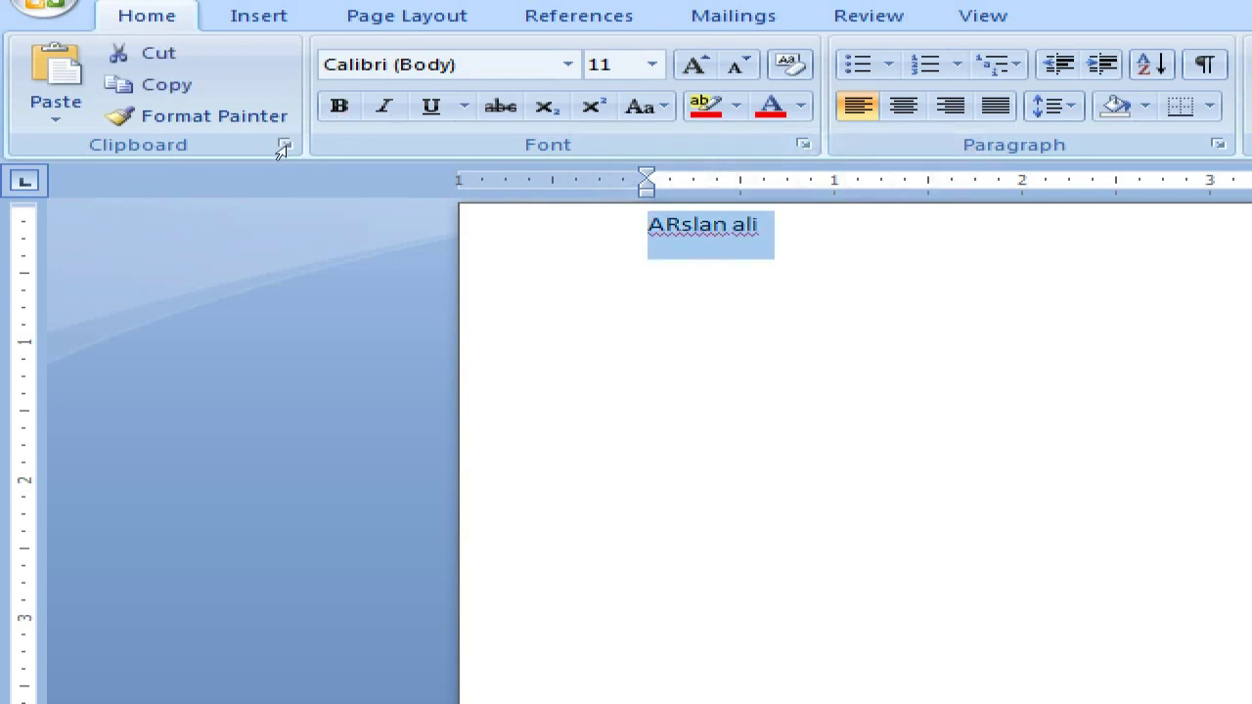
key(shift+F10)
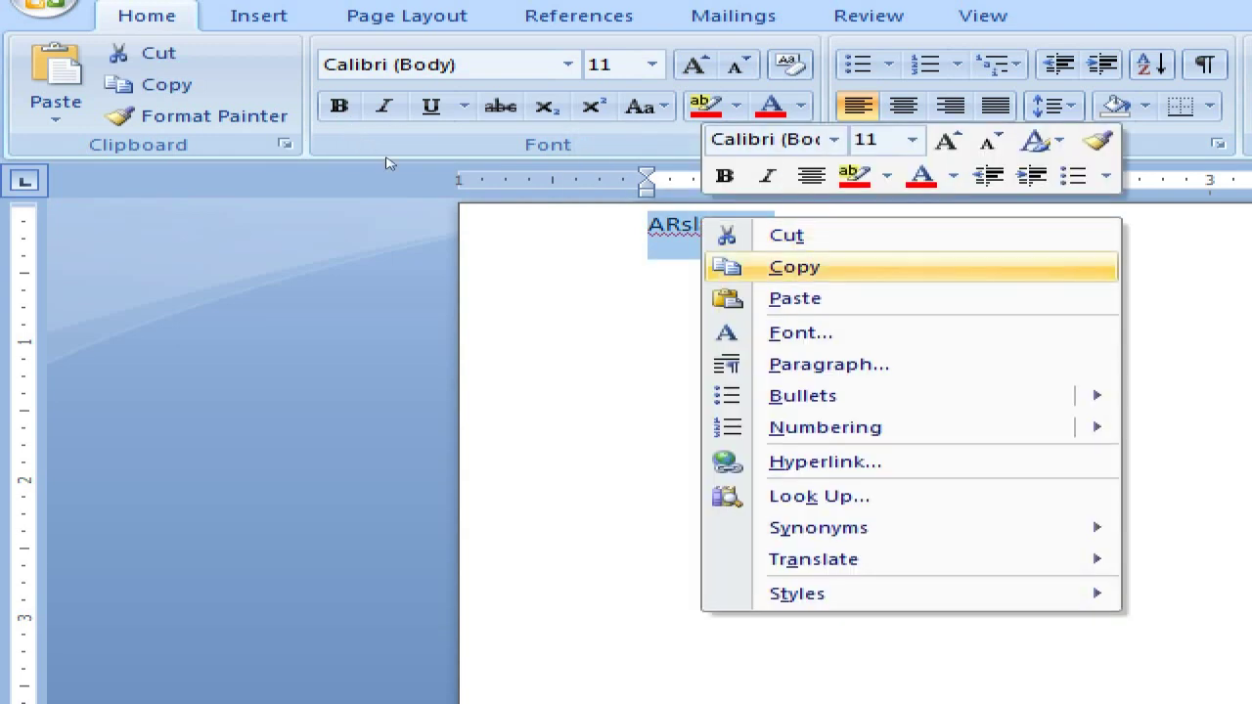
key(t)
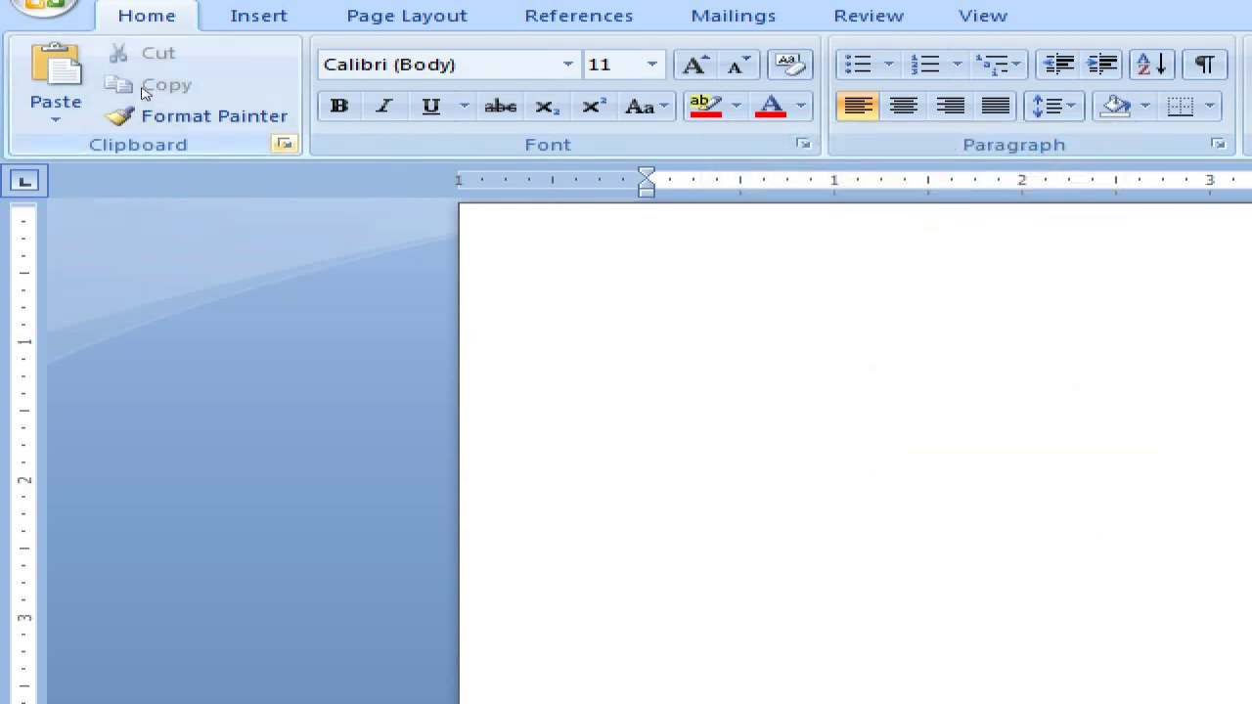
Step: Paste the first Clipboard item, the cut name, back onto the first line and close the Clipboard pane
click(284, 143)
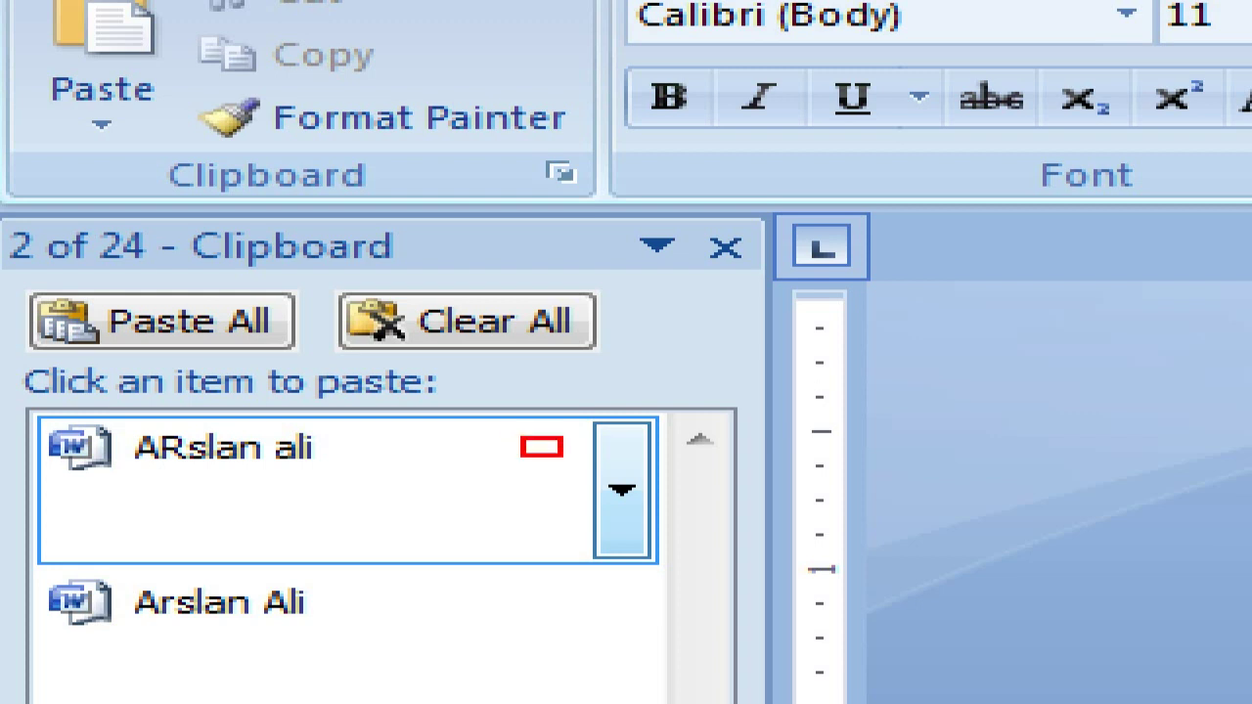
drag(521, 441, 718, 565)
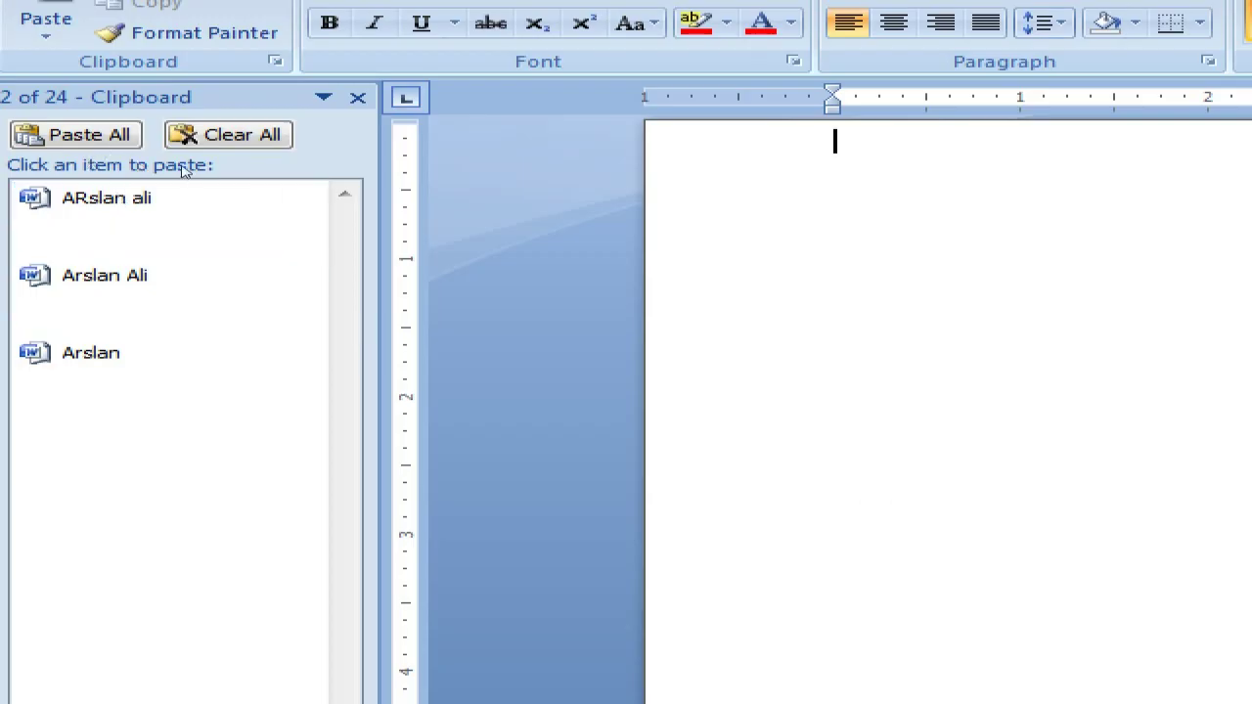
right_click(159, 169)
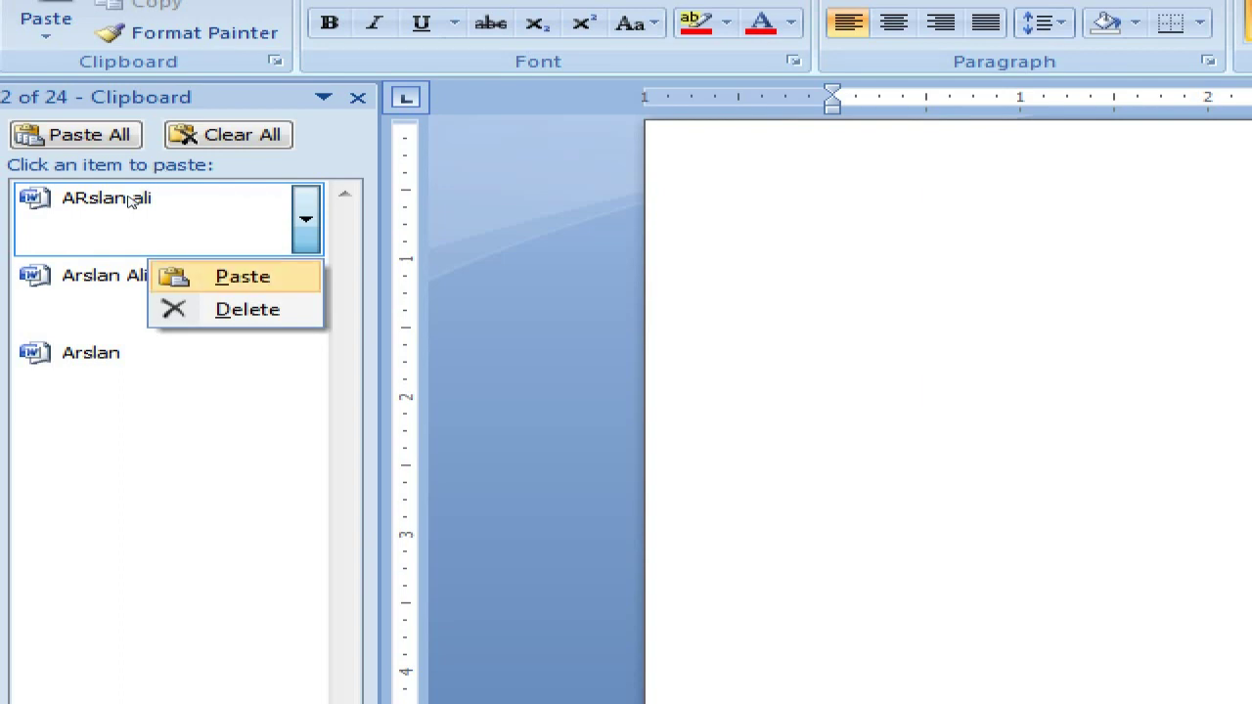
click(240, 277)
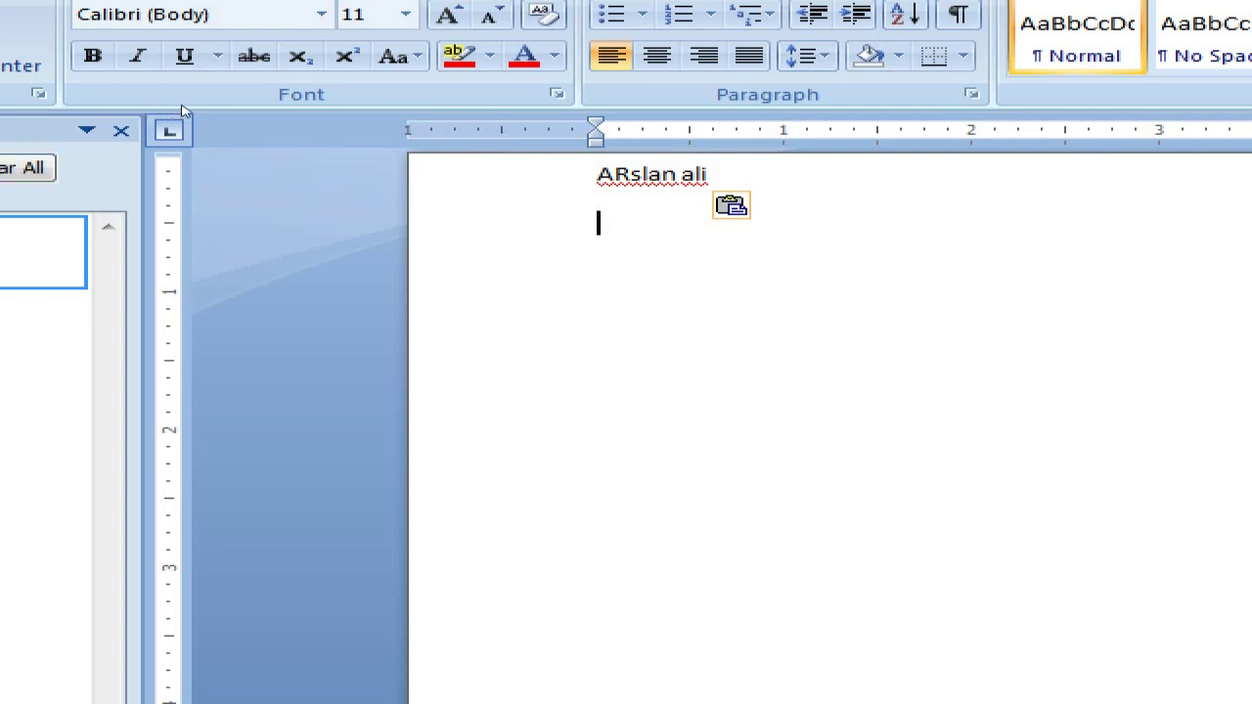
click(121, 130)
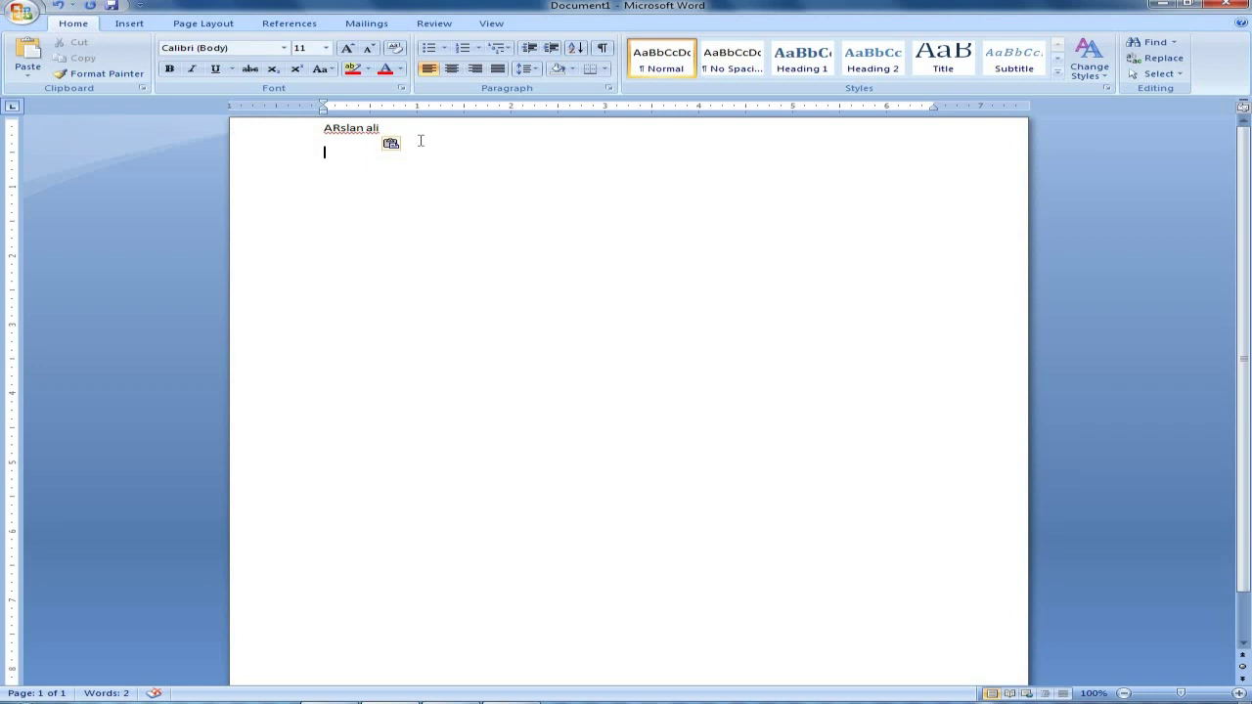
Step: Clear the page, type the first name, and put the surname on the line below
key(ctrl+a)
key(Delete)
text(Arsk)
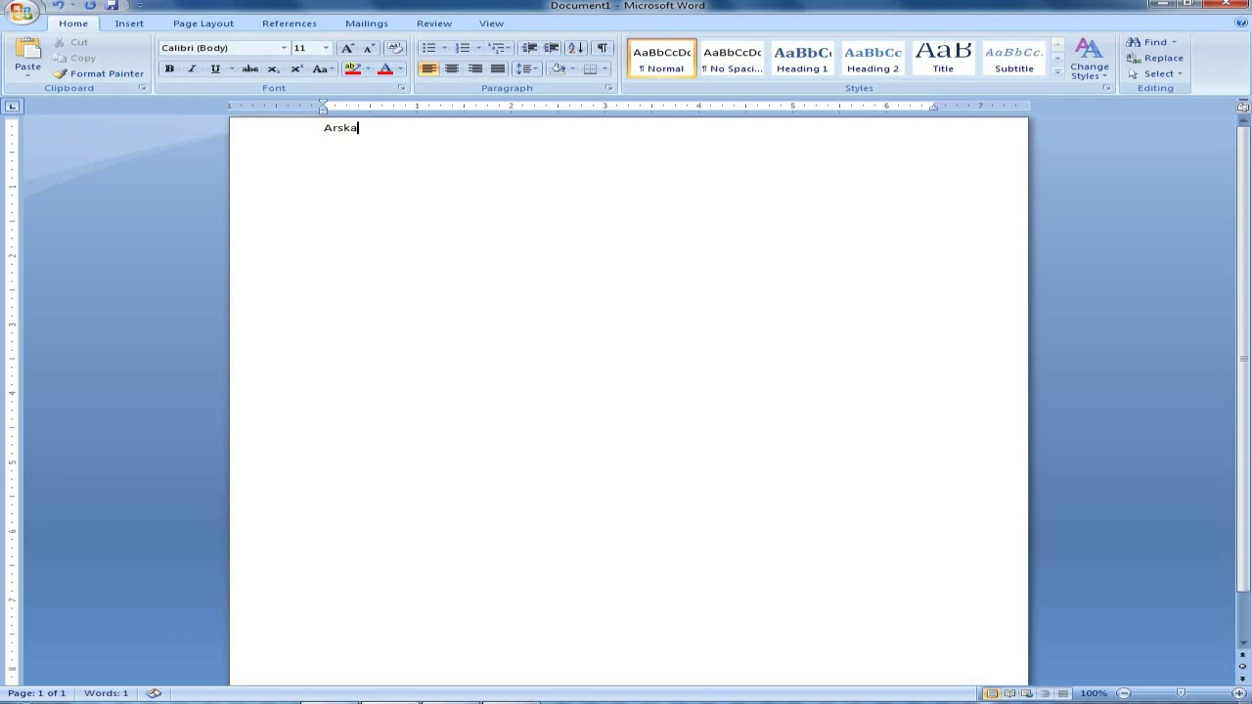
key(BackSpace)
text(lan)
key(Return)
text(Ali)
drag(376, 130, 323, 139)
Step: Format the first-line name as bold, italic, underlined red text at 48 pt
click(172, 71)
click(193, 69)
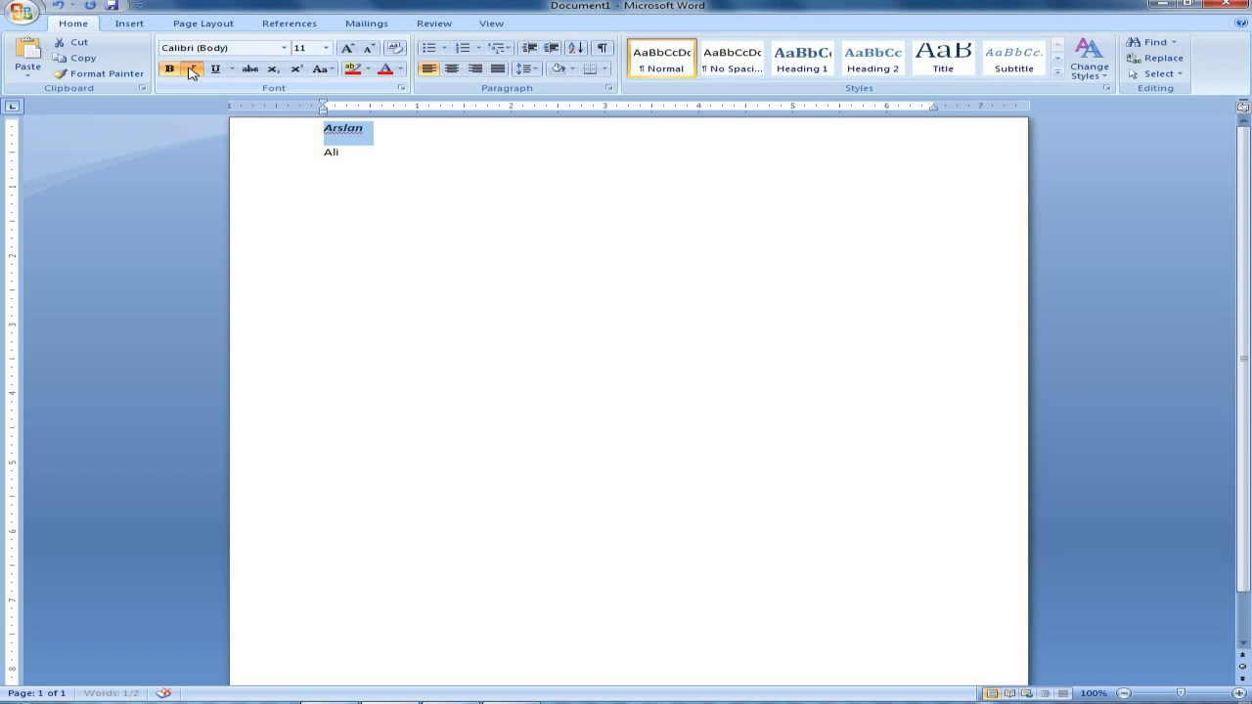
click(214, 71)
click(400, 69)
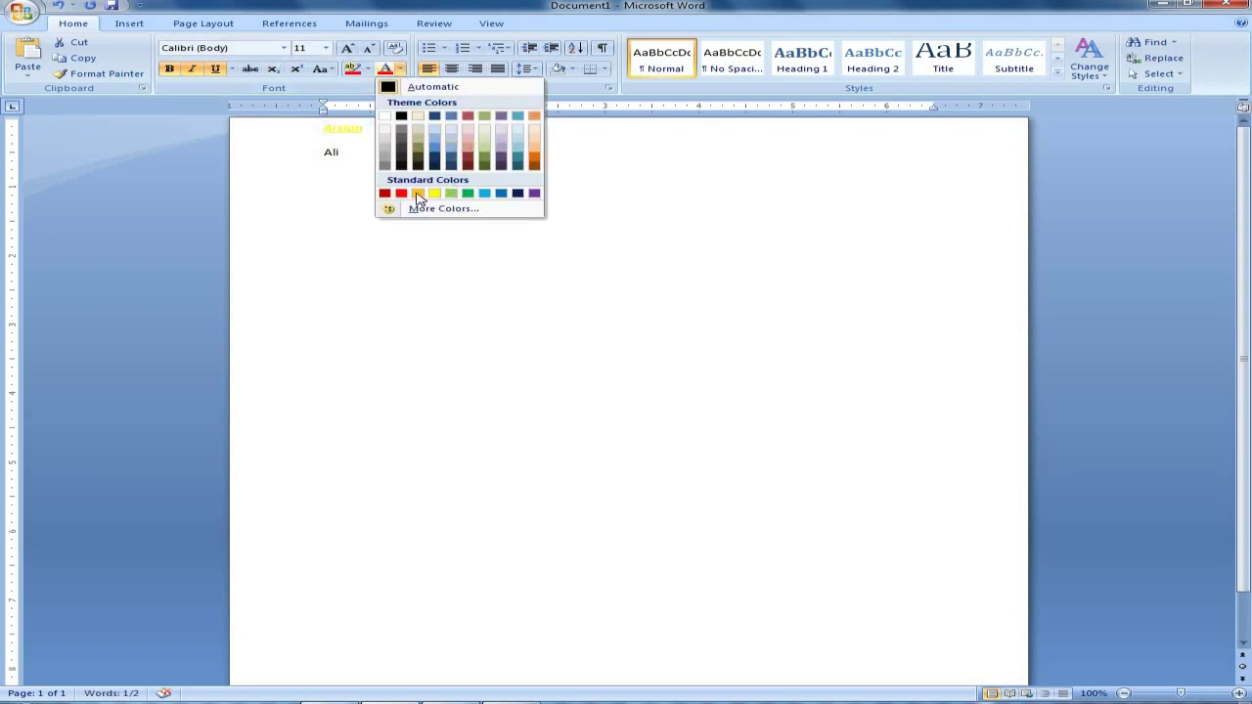
click(401, 193)
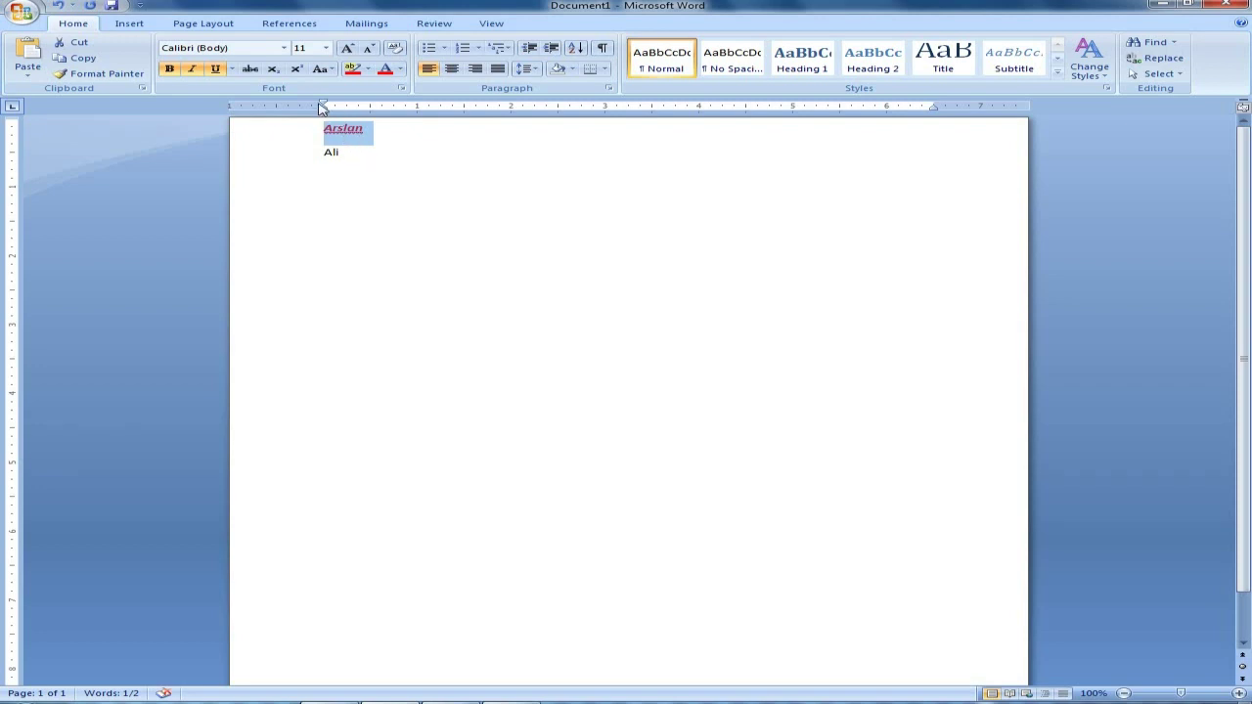
click(327, 48)
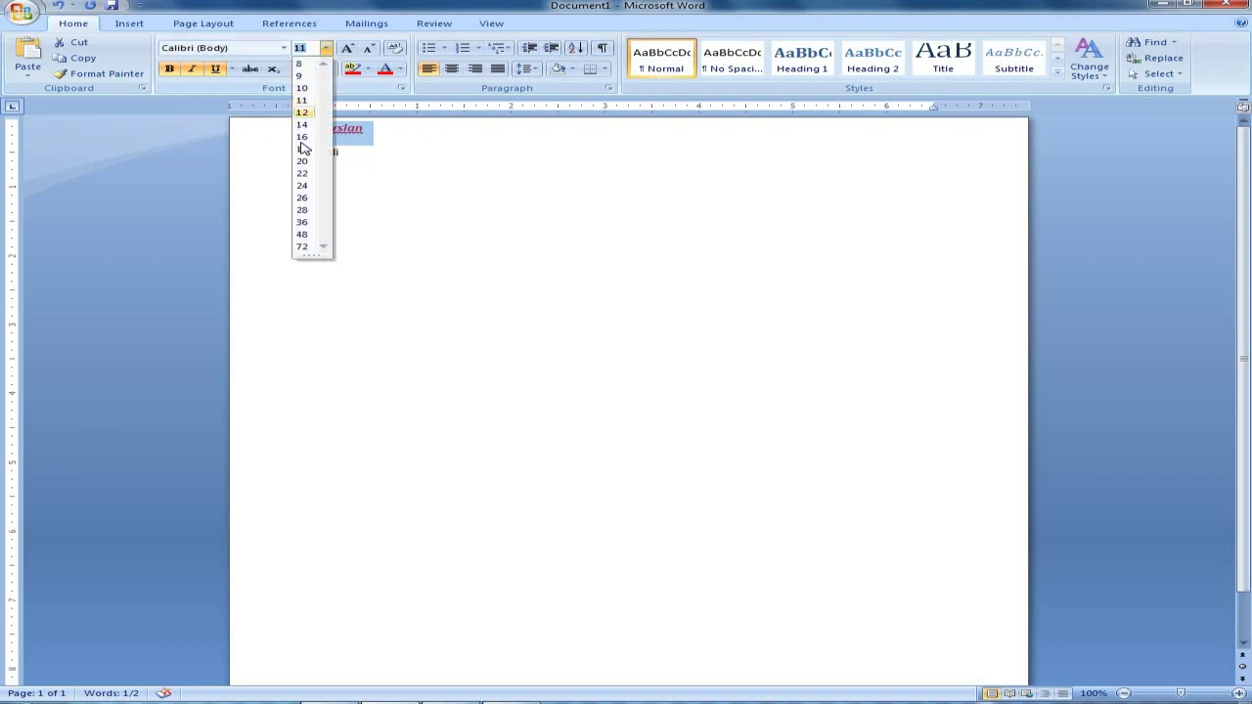
click(302, 240)
click(371, 218)
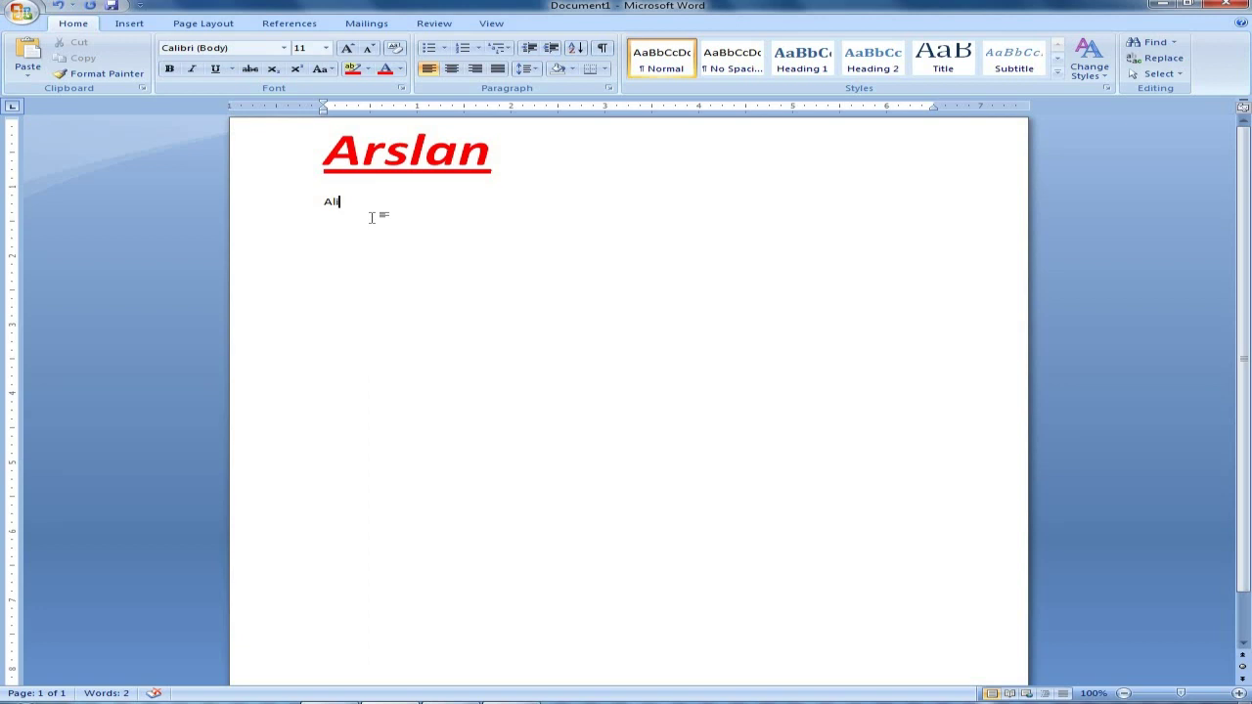
drag(498, 169, 327, 175)
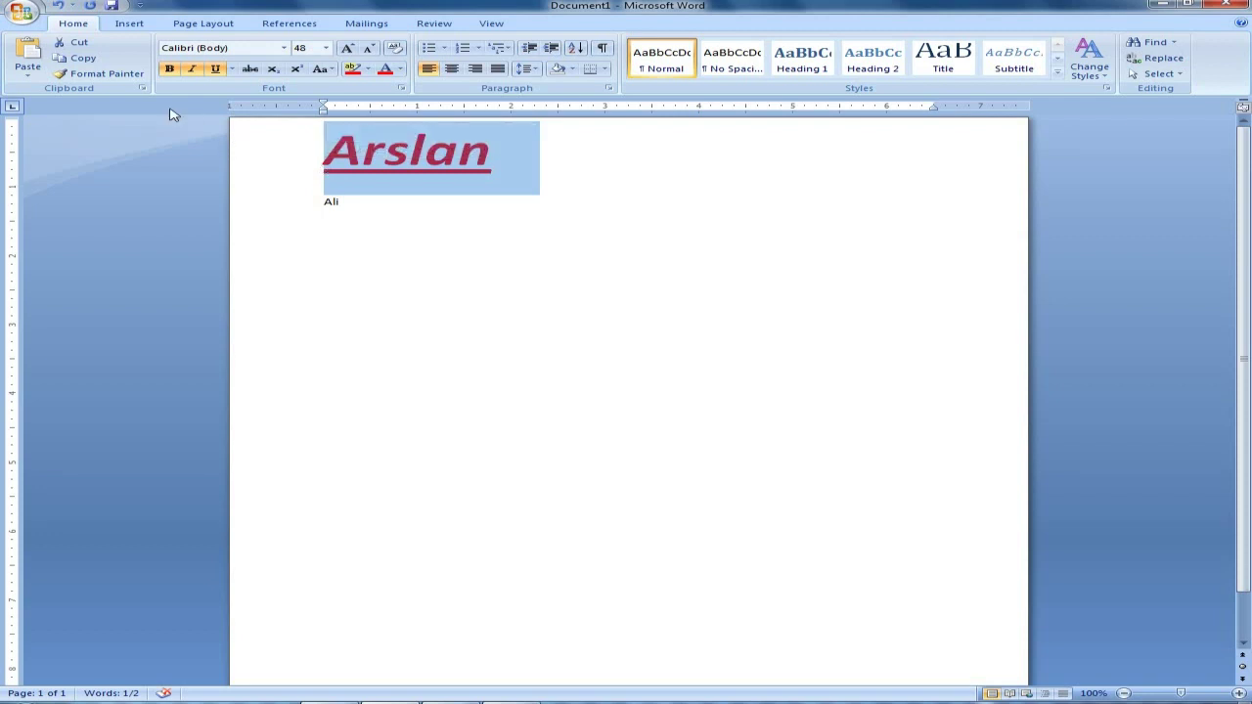
Step: Copy the first line's formatting onto the surname with Format Painter, then undo it
click(131, 78)
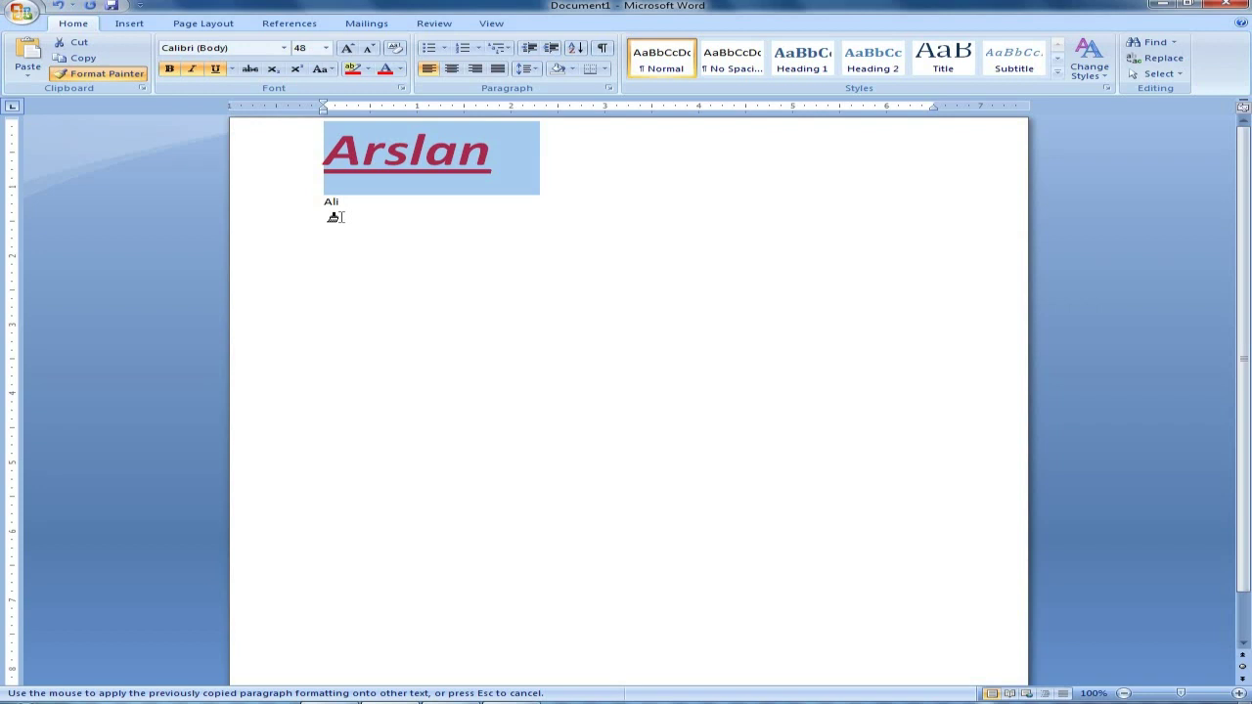
drag(340, 203, 293, 208)
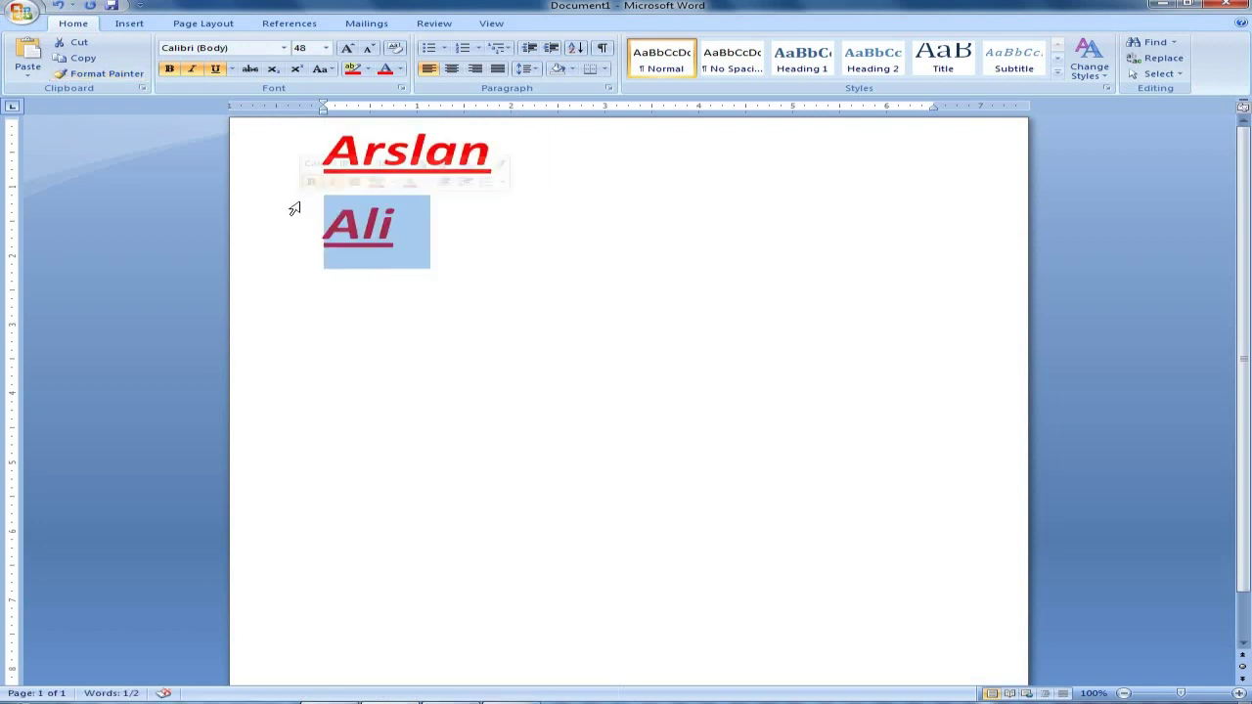
click(420, 307)
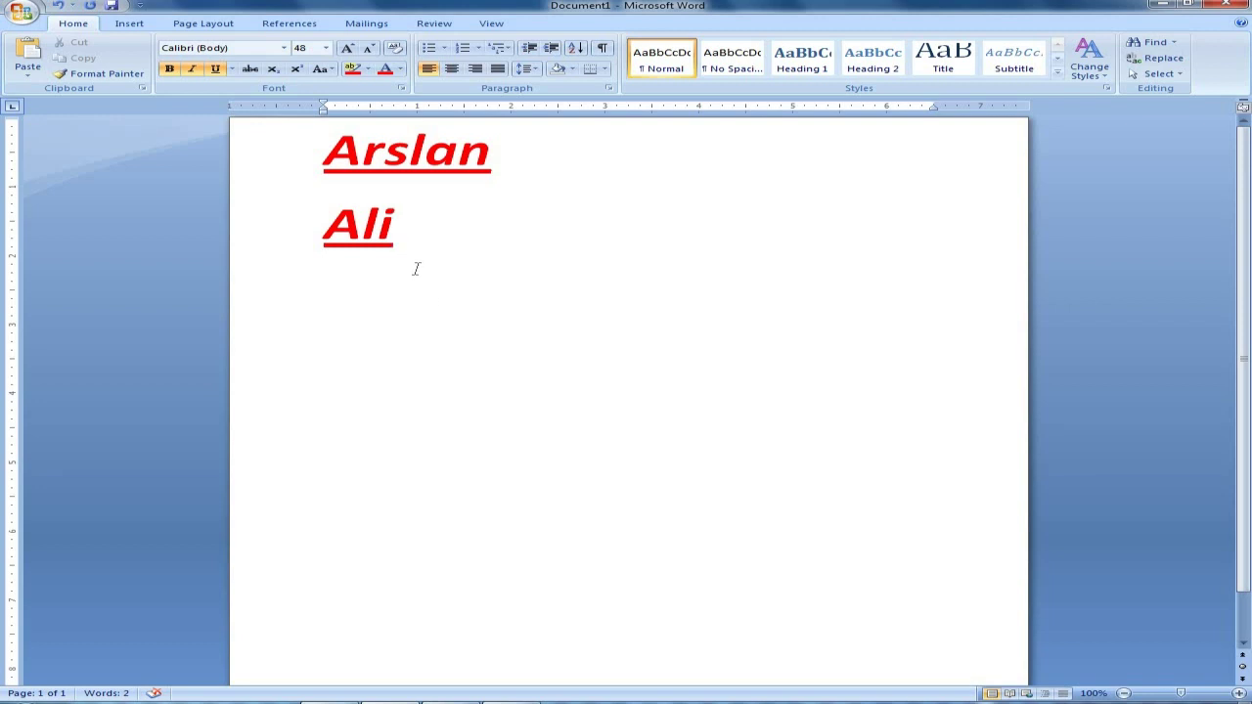
key(ctrl+z)
key(ctrl+z)
key(ctrl+z)
key(Right)
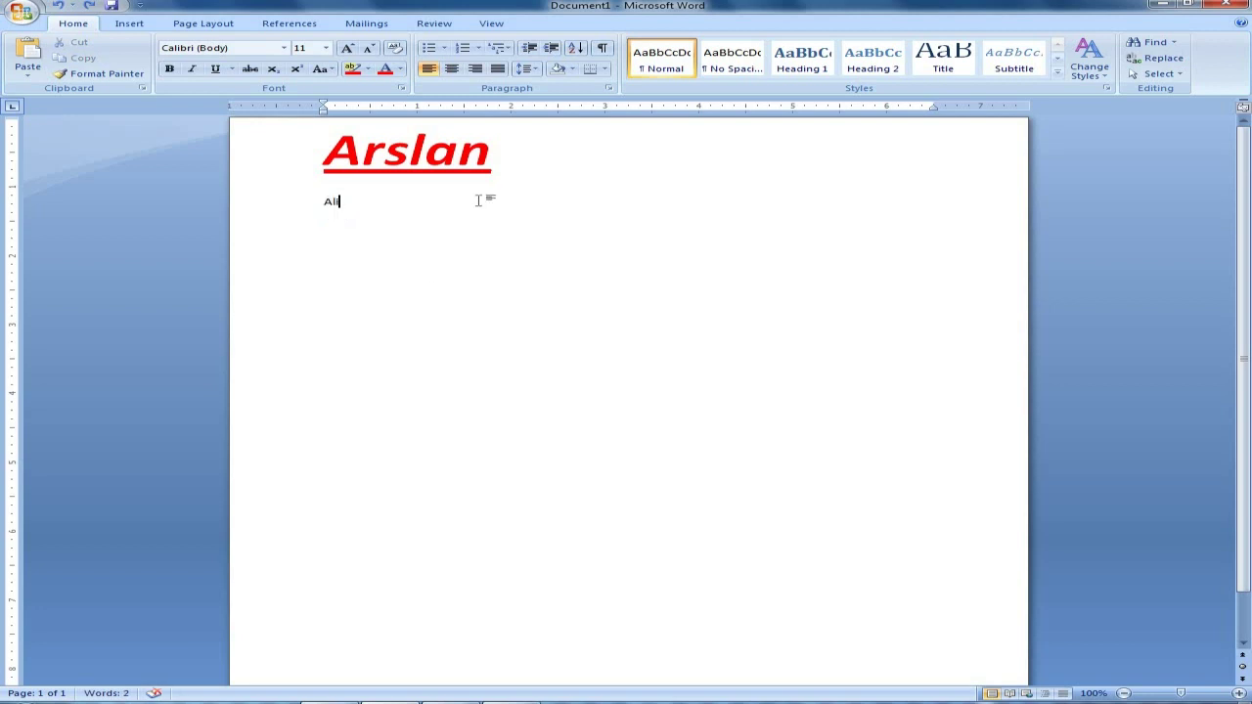
Step: Reapply the first line's formatting to the surname, then delete the surname line
drag(503, 152, 324, 157)
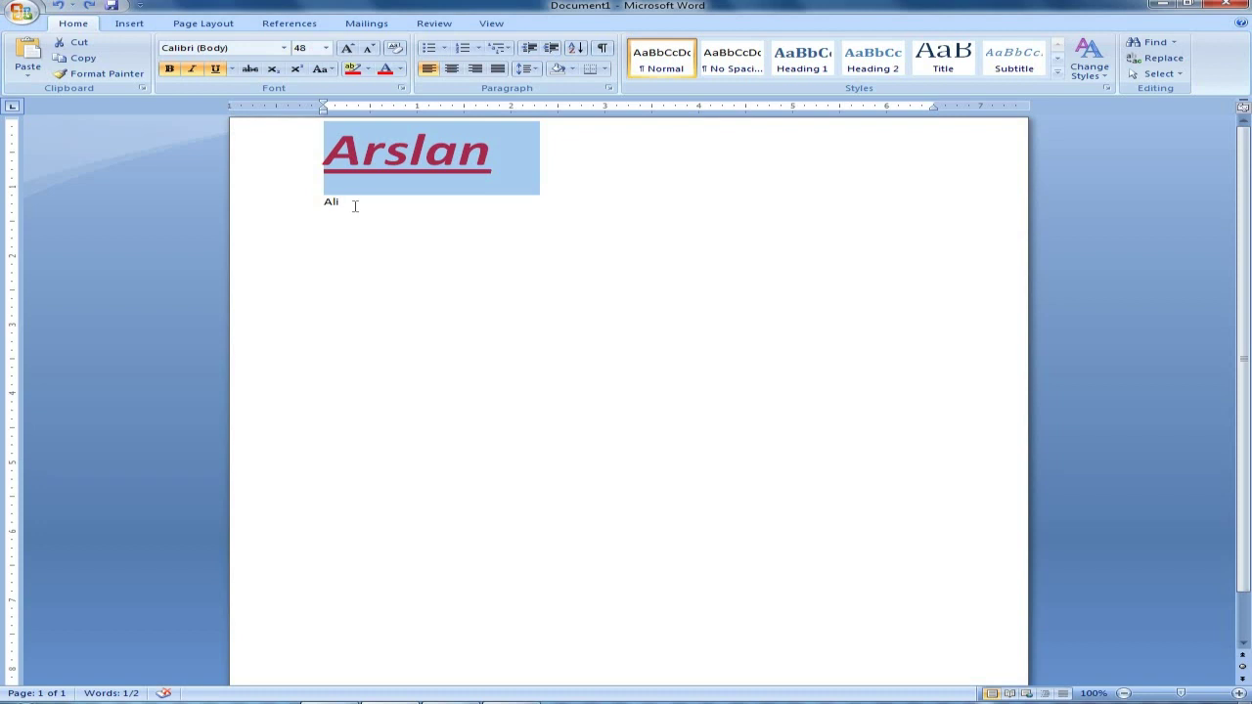
click(350, 204)
drag(340, 201, 317, 207)
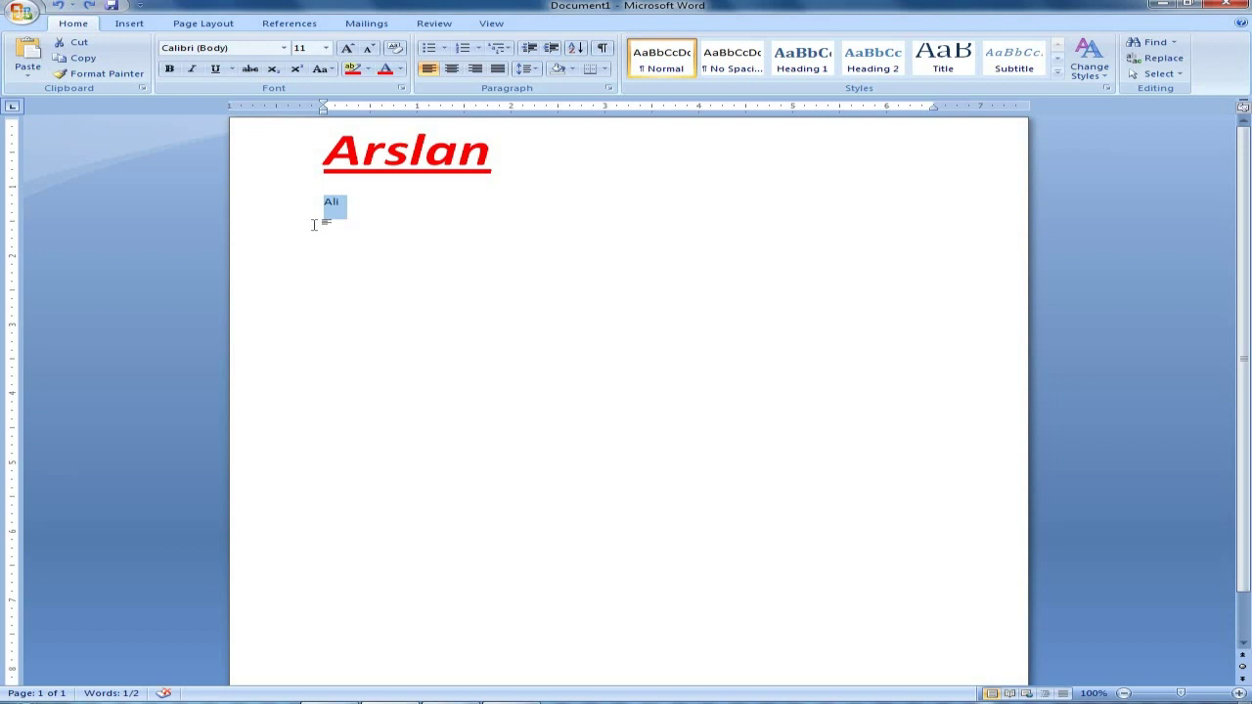
click(314, 225)
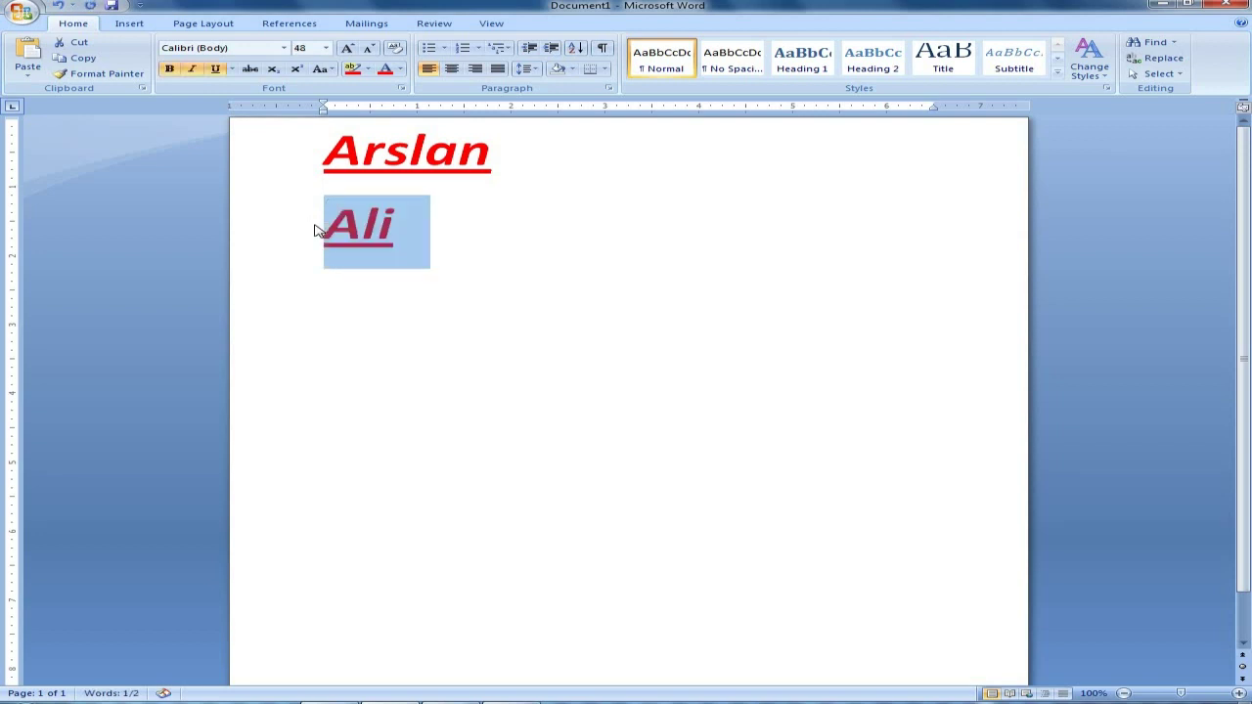
click(533, 238)
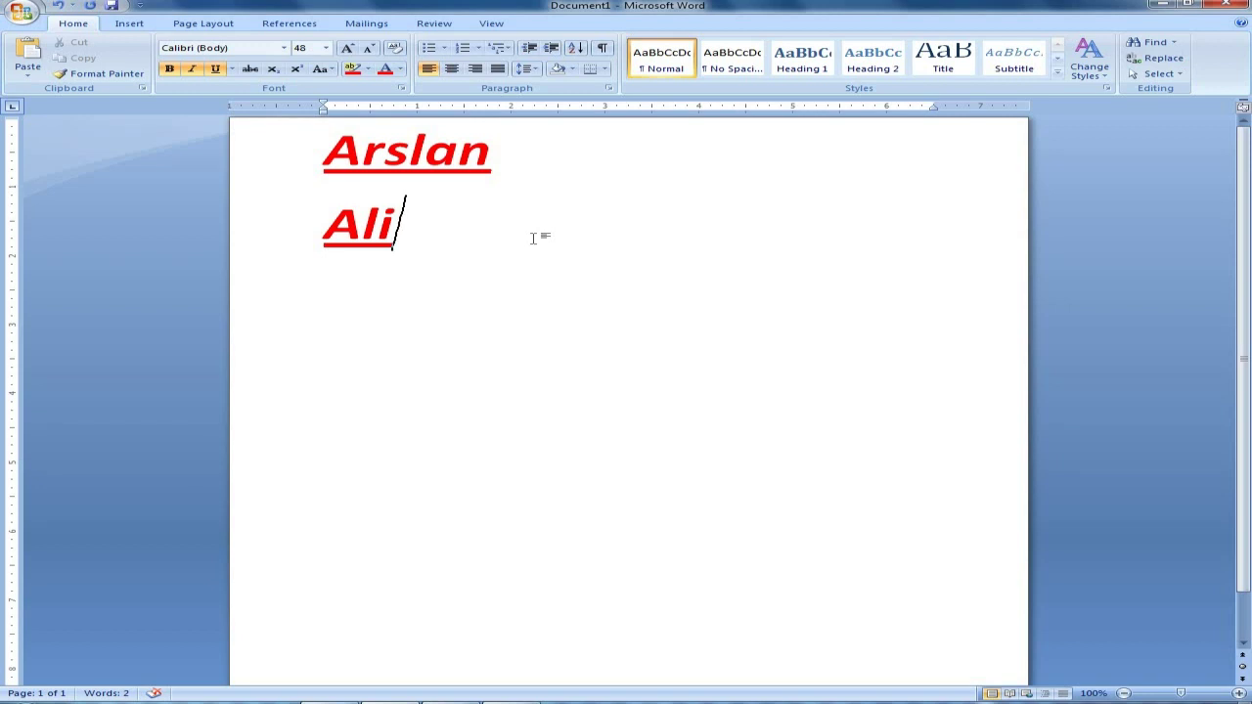
click(284, 235)
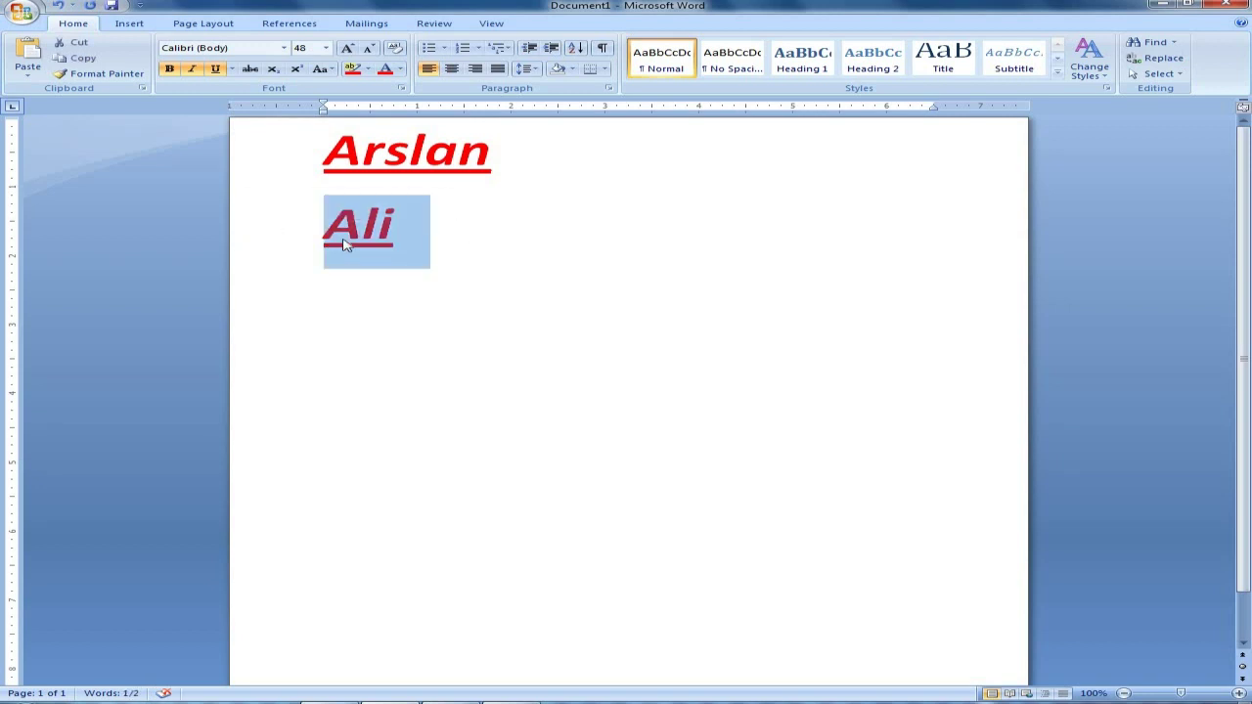
key(Delete)
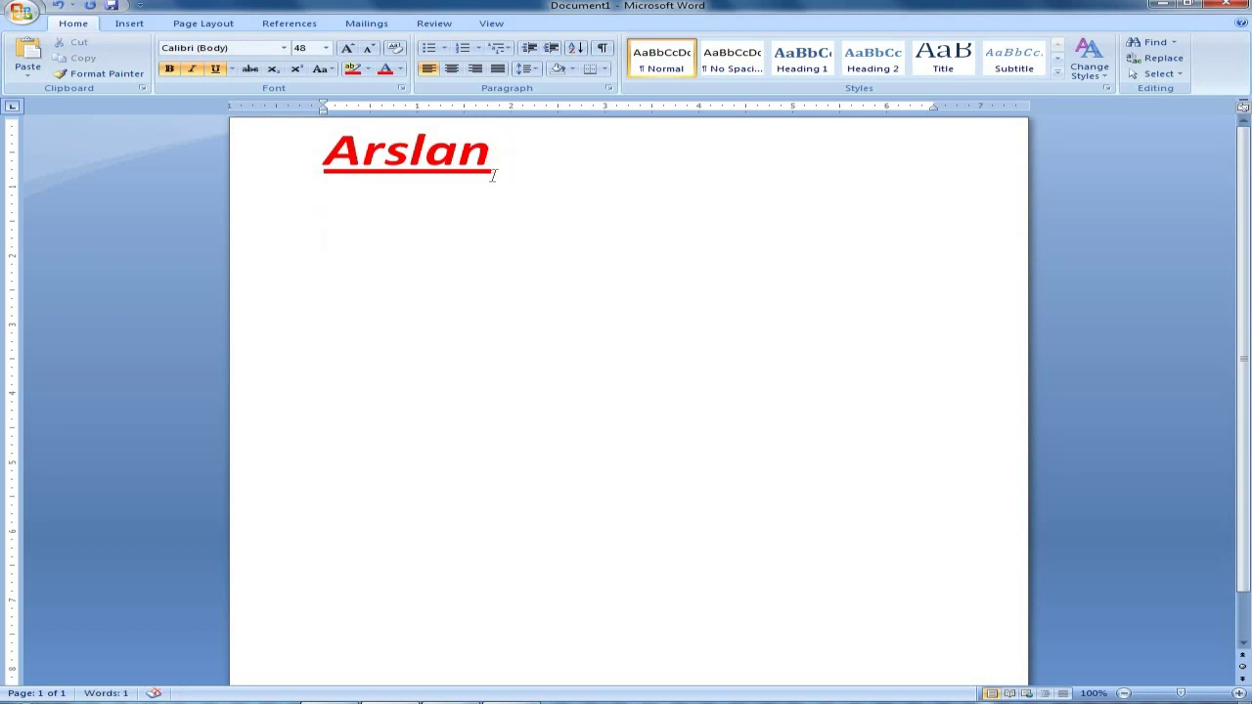
click(243, 180)
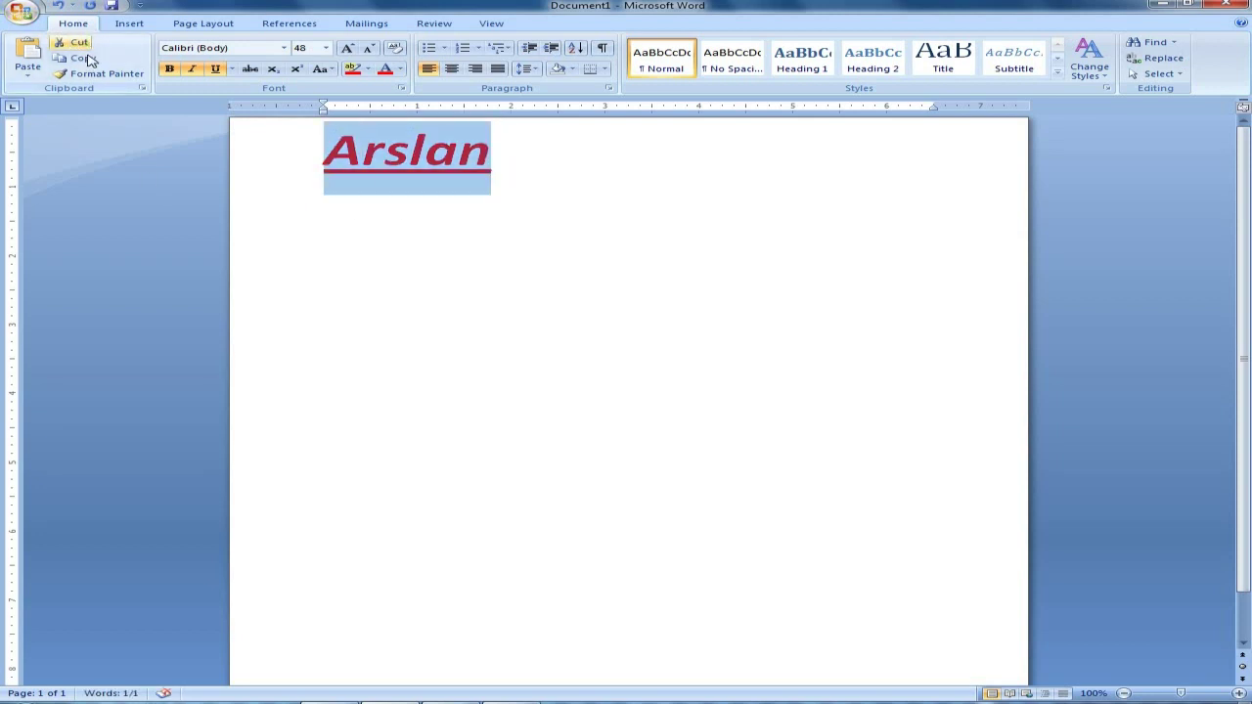
click(98, 59)
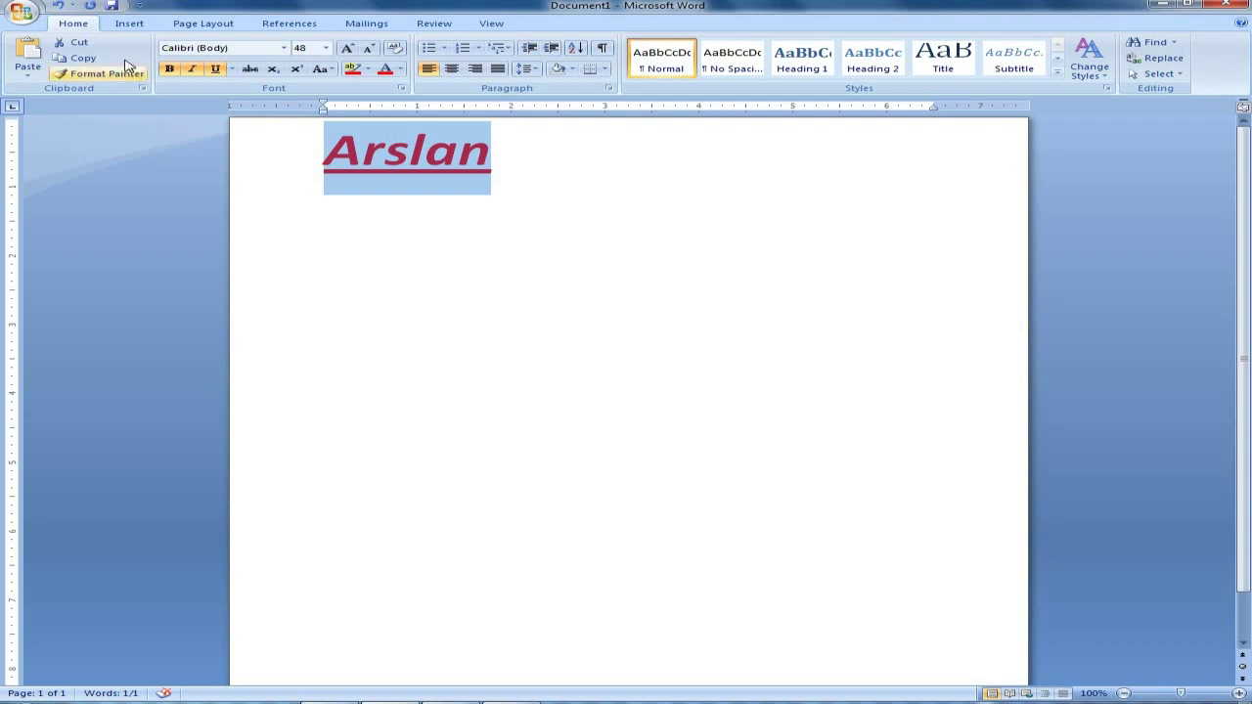
click(86, 44)
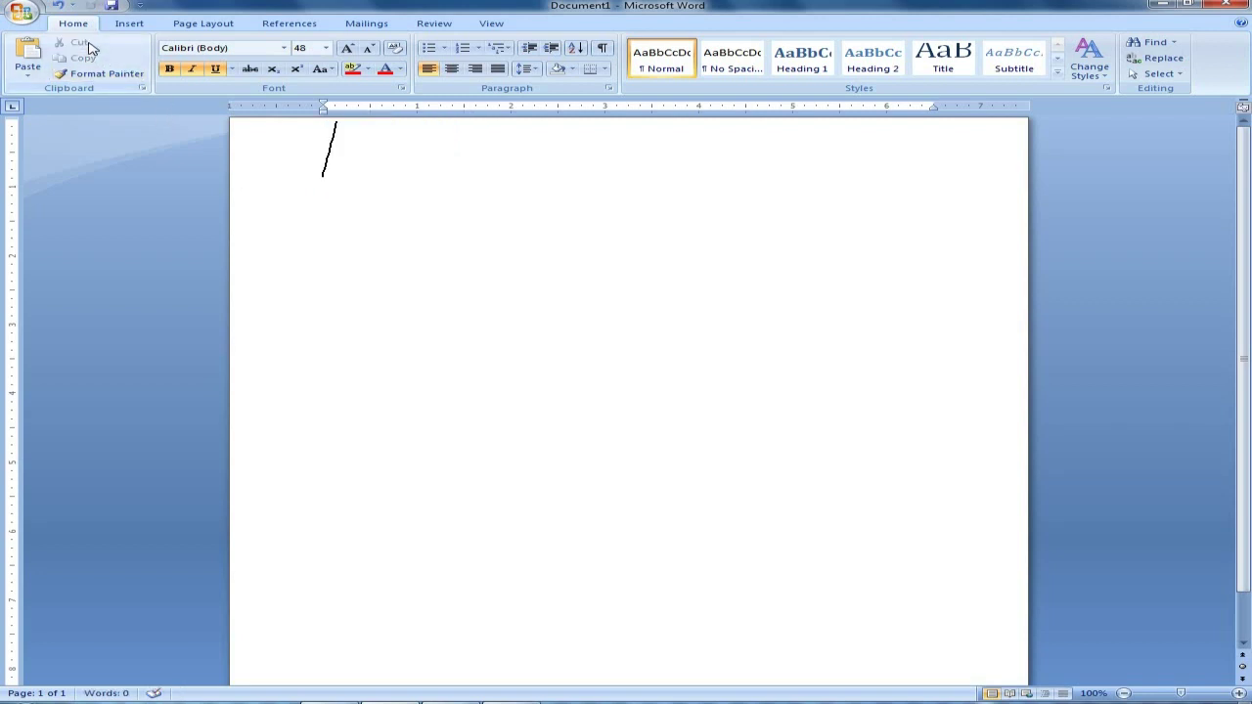
click(36, 68)
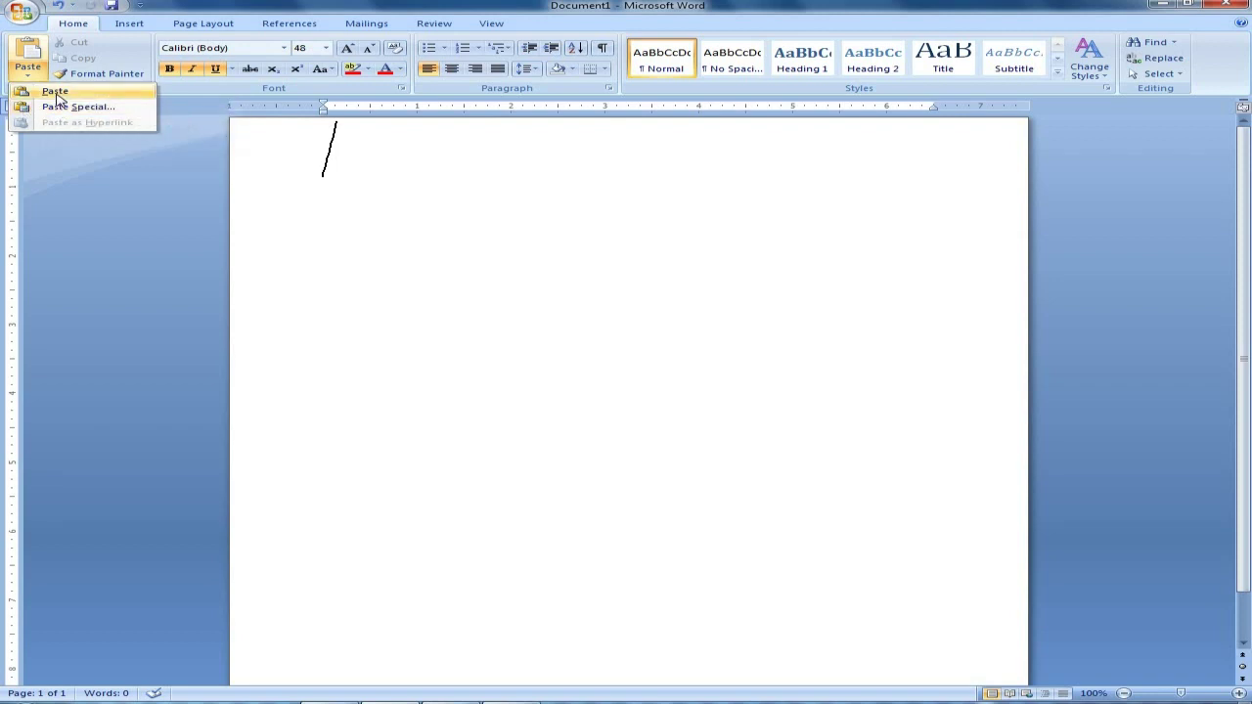
click(51, 91)
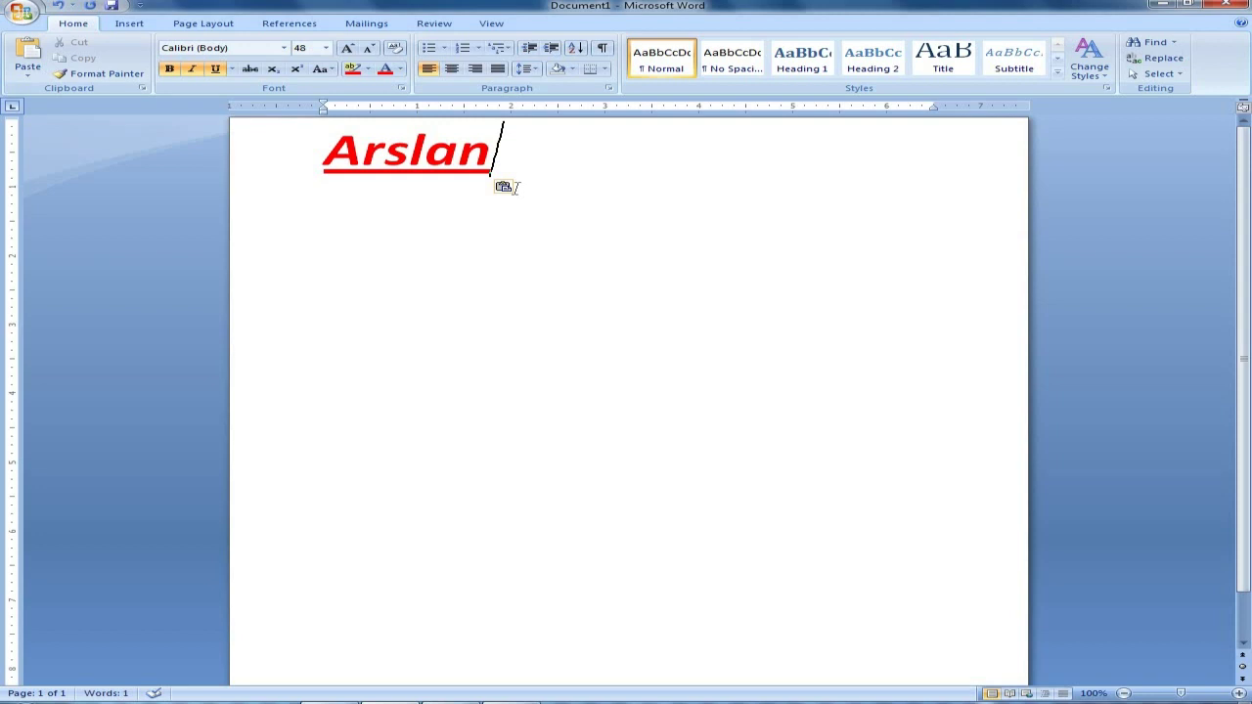
double_click(343, 152)
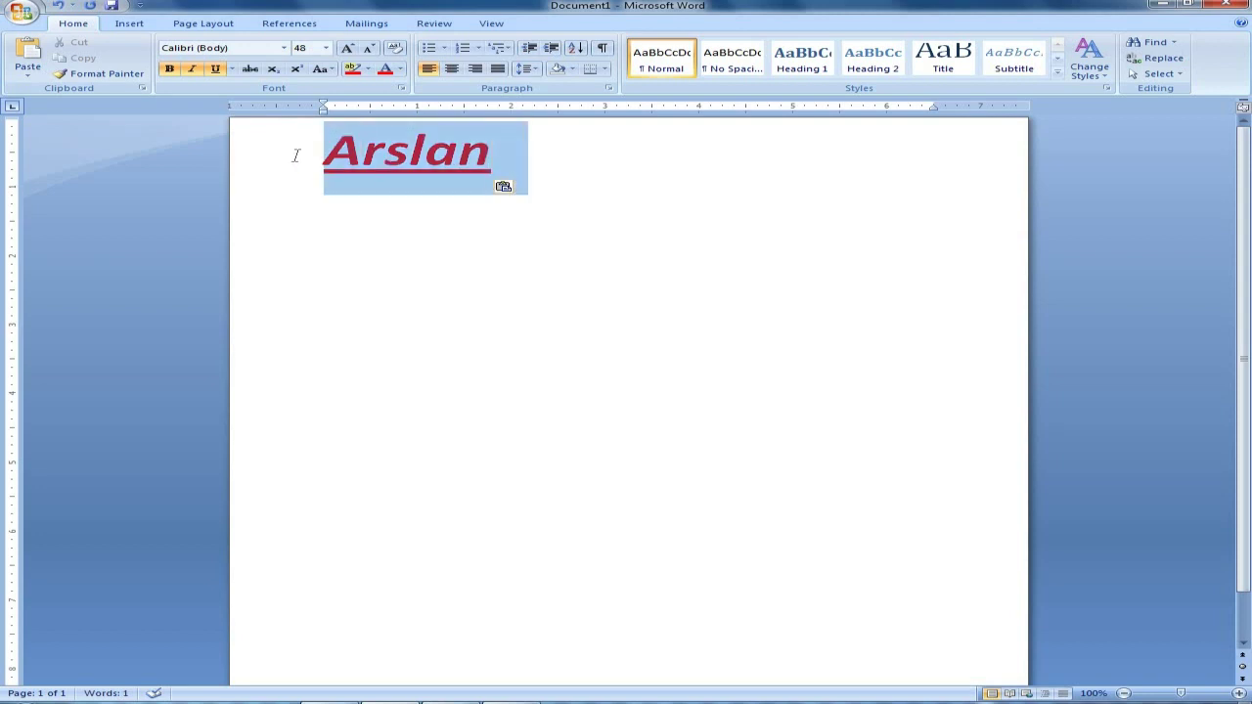
click(84, 60)
click(554, 166)
key(Return)
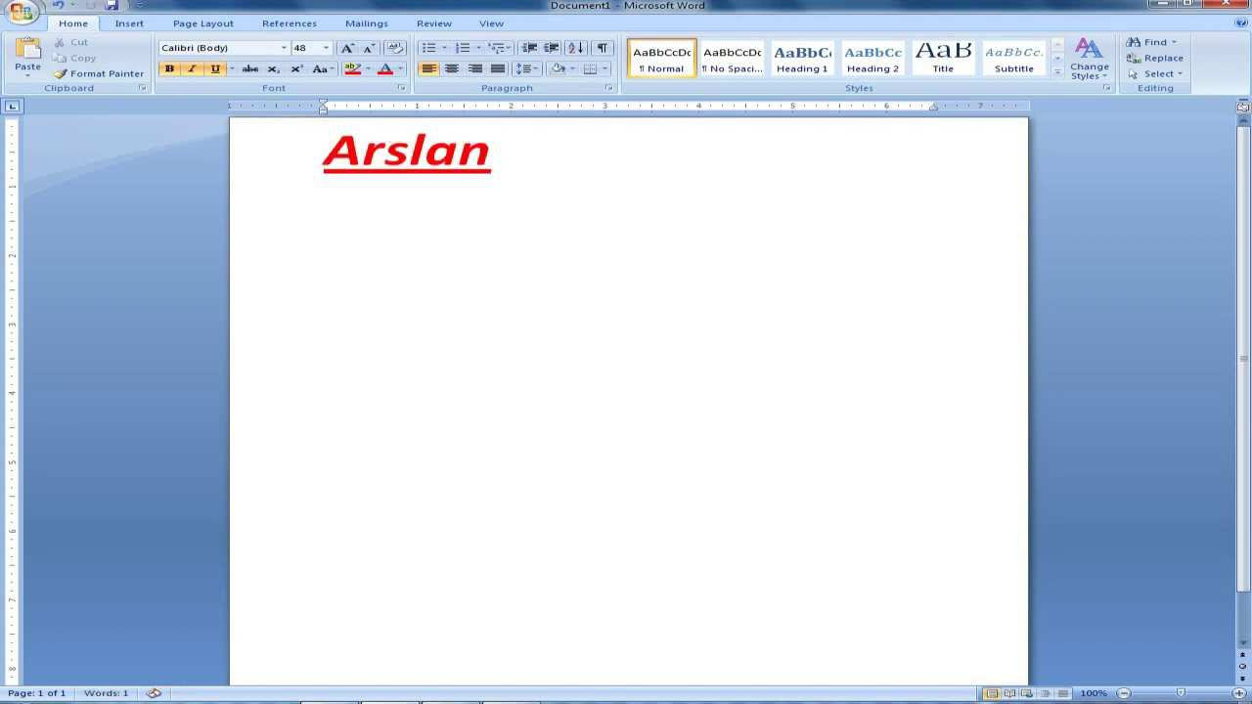
click(23, 54)
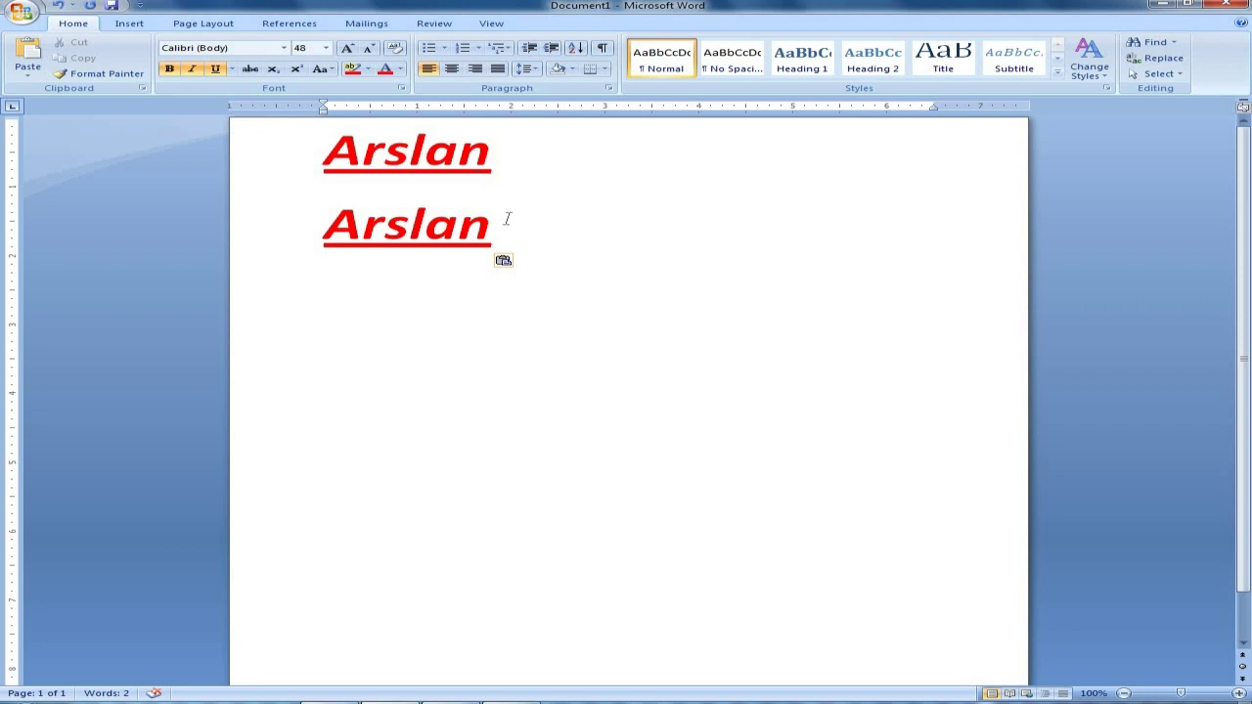
drag(529, 237, 301, 196)
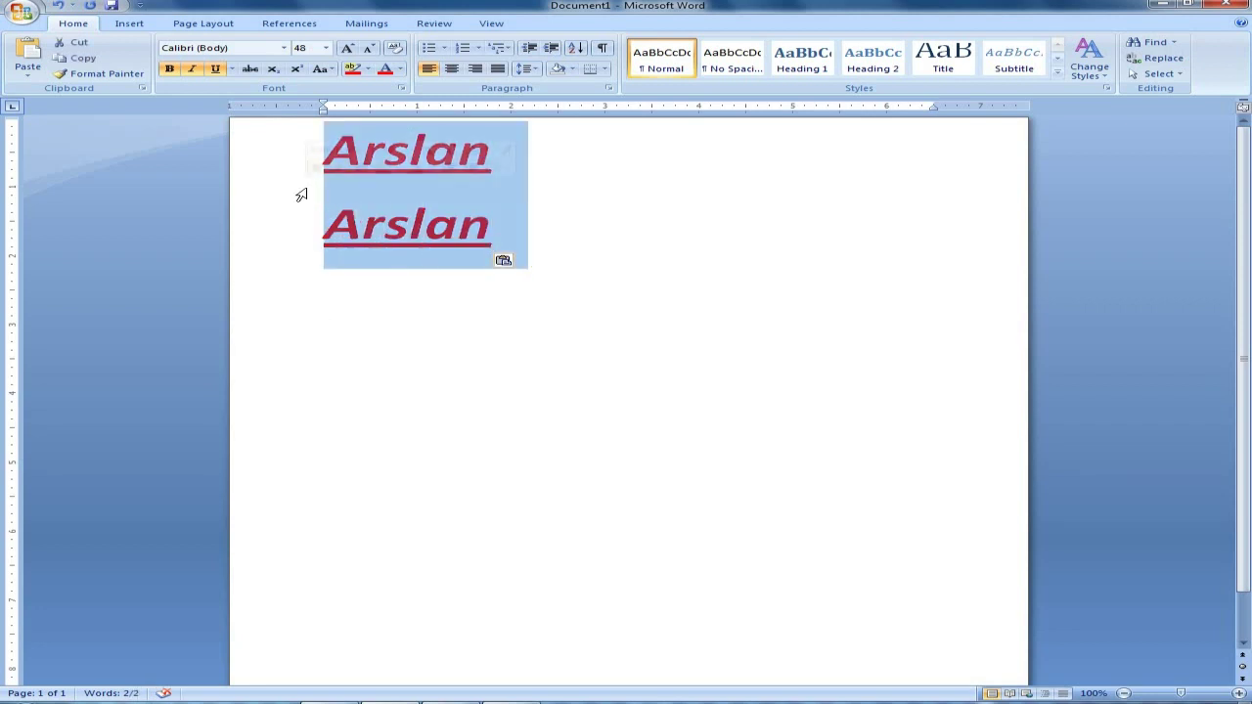
key(Delete)
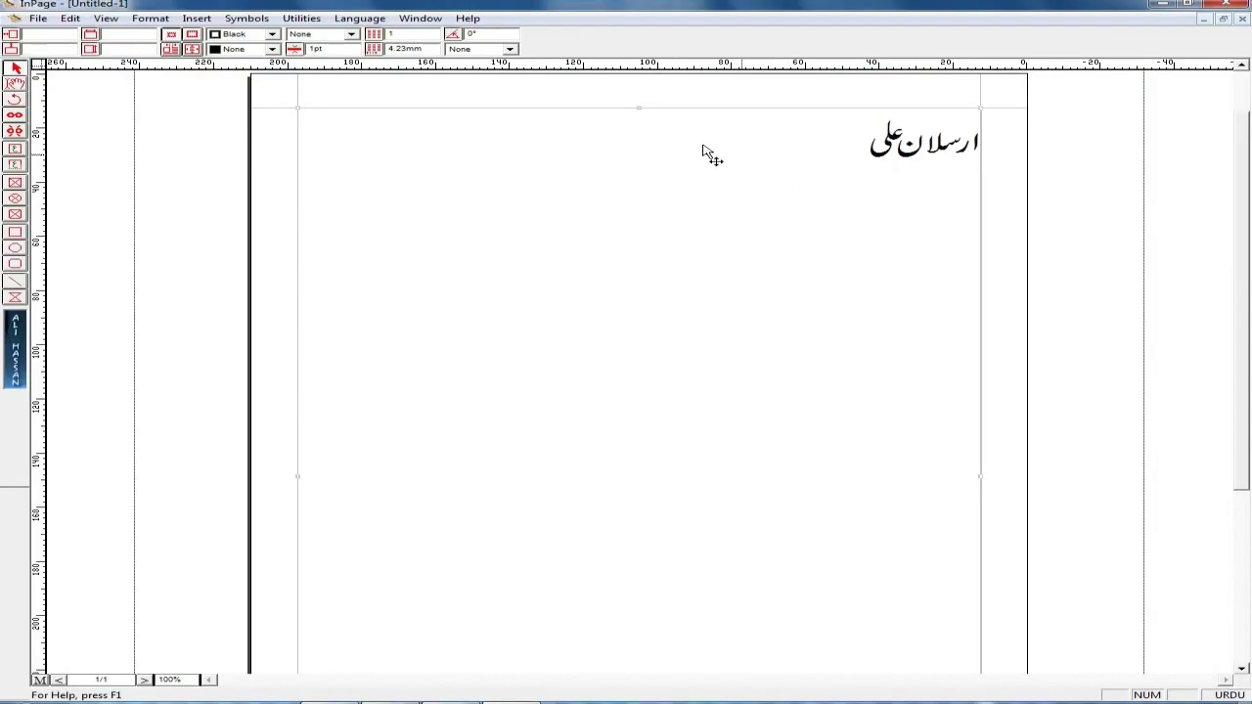
Step: Copy the Urdu name text frame in InPage and return to the Word document
click(15, 84)
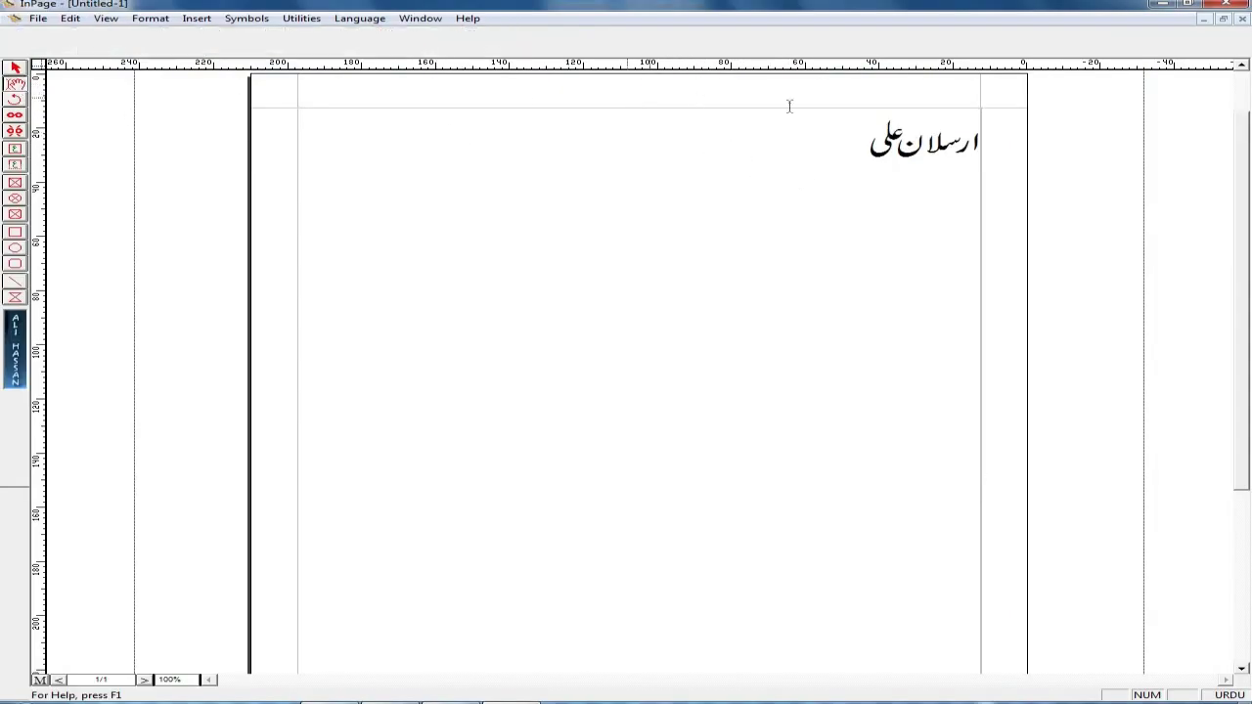
drag(796, 128, 987, 137)
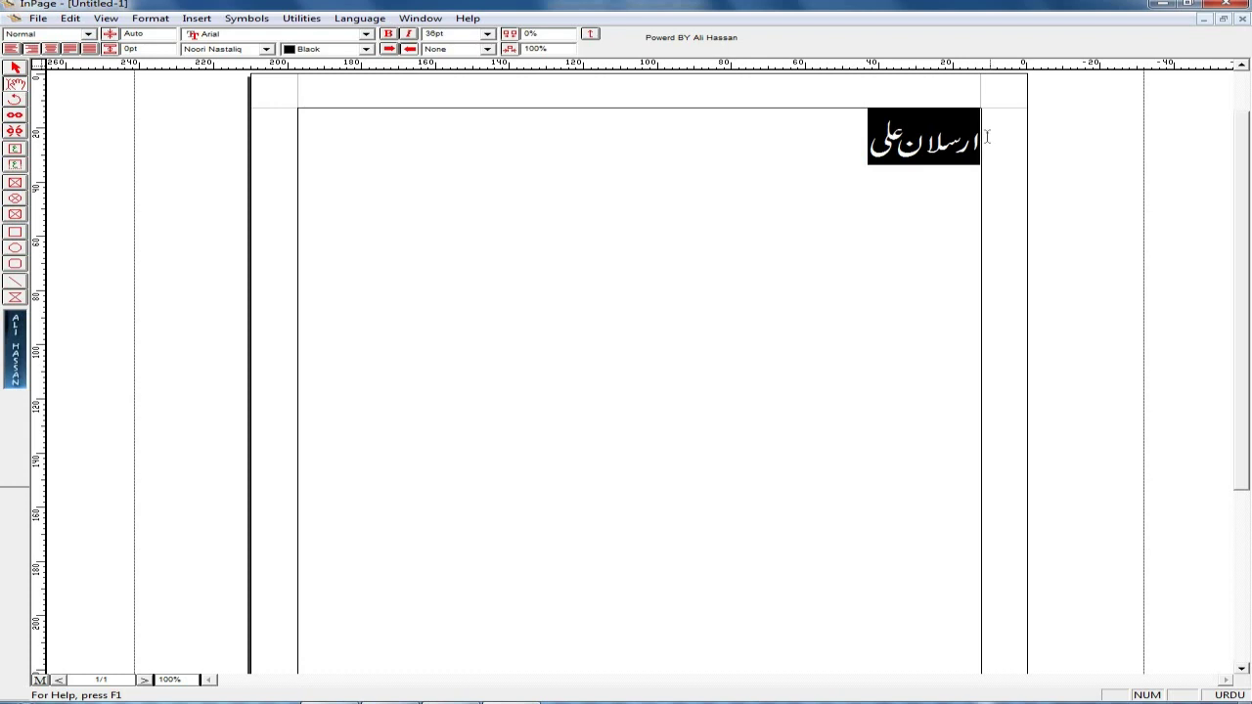
click(16, 69)
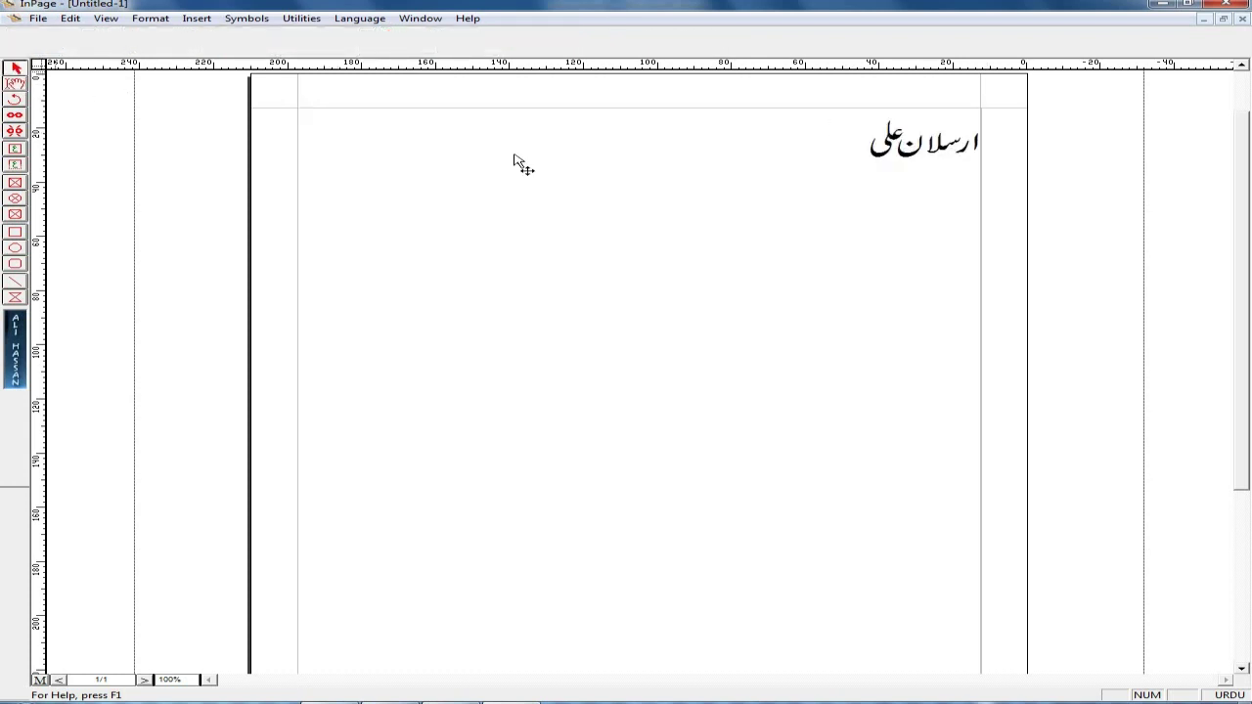
right_click(662, 153)
click(738, 206)
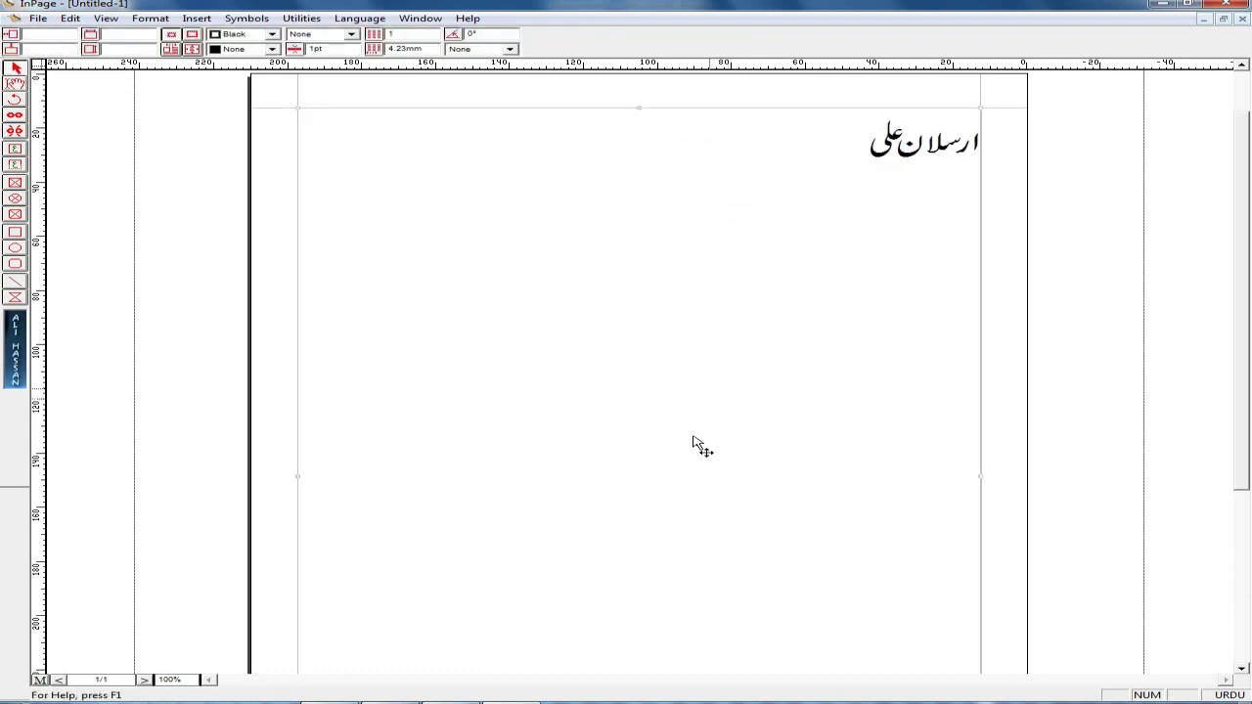
click(533, 701)
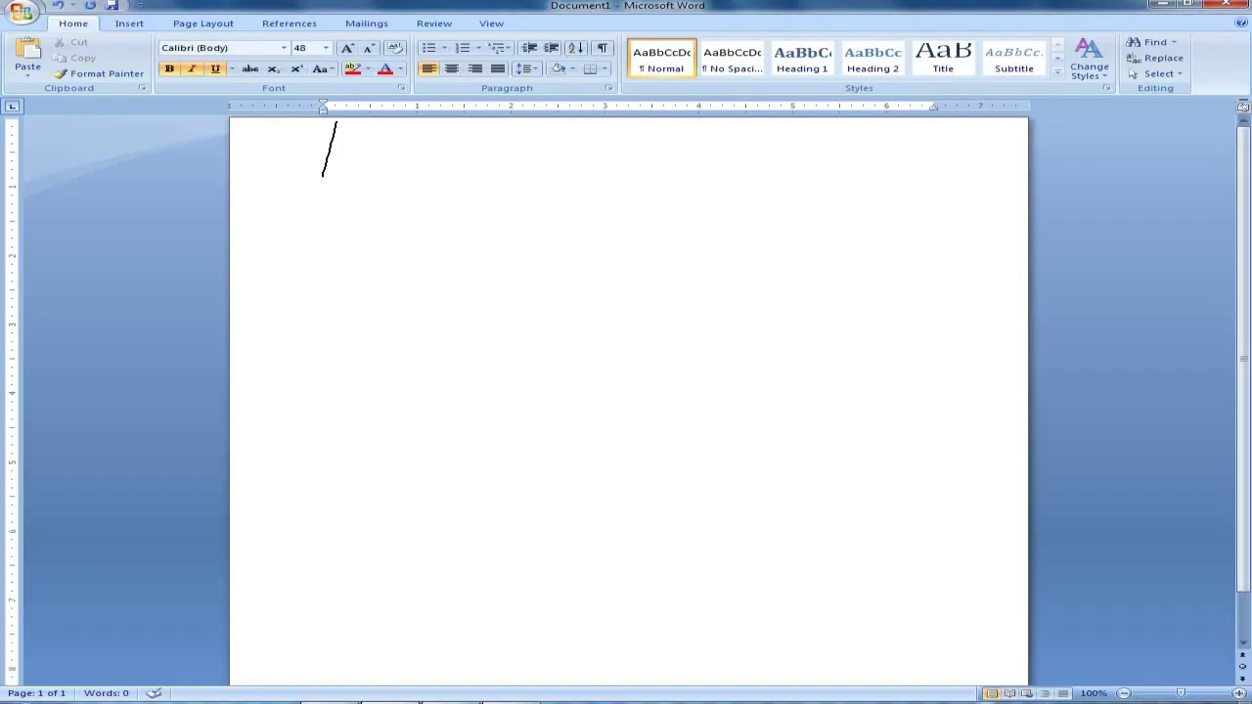
right_click(412, 313)
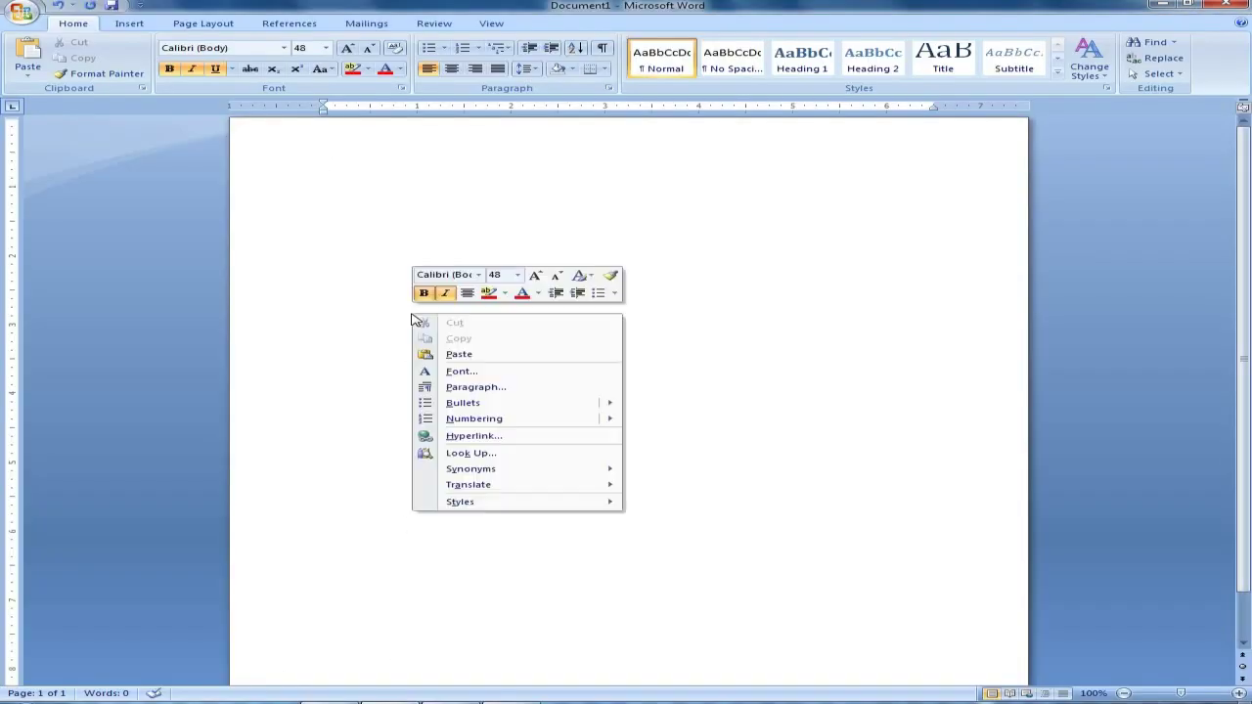
click(459, 355)
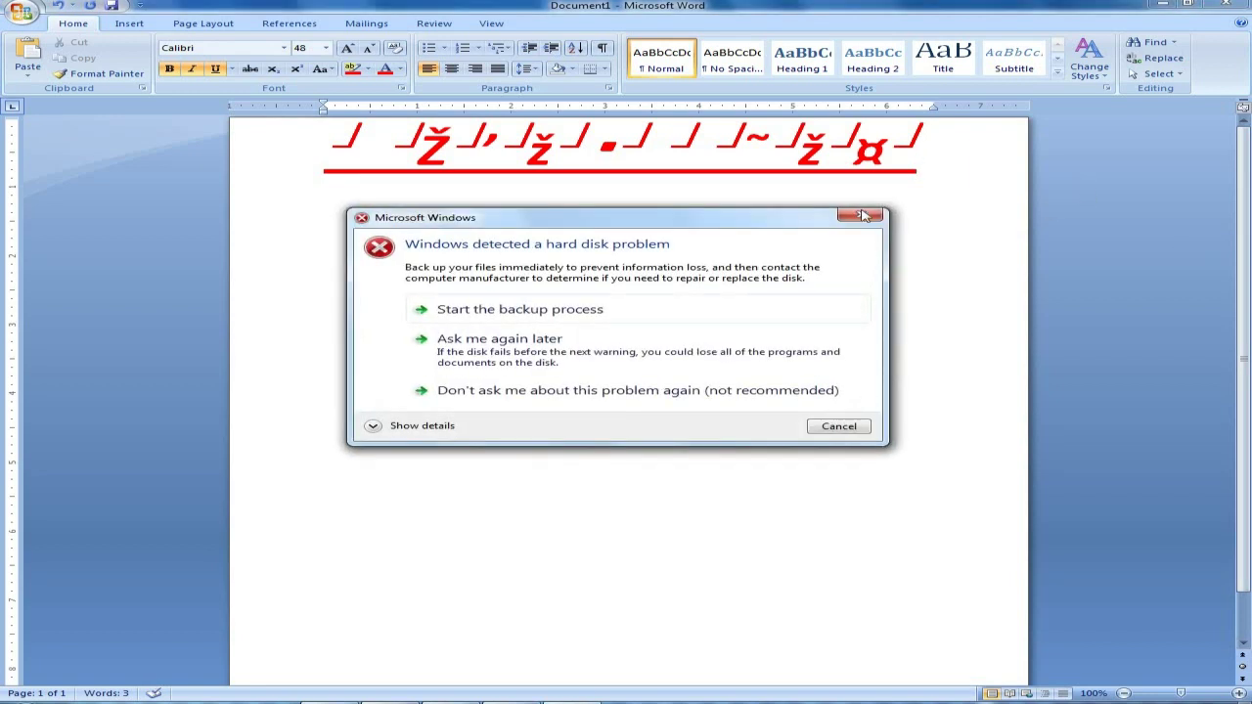
click(853, 224)
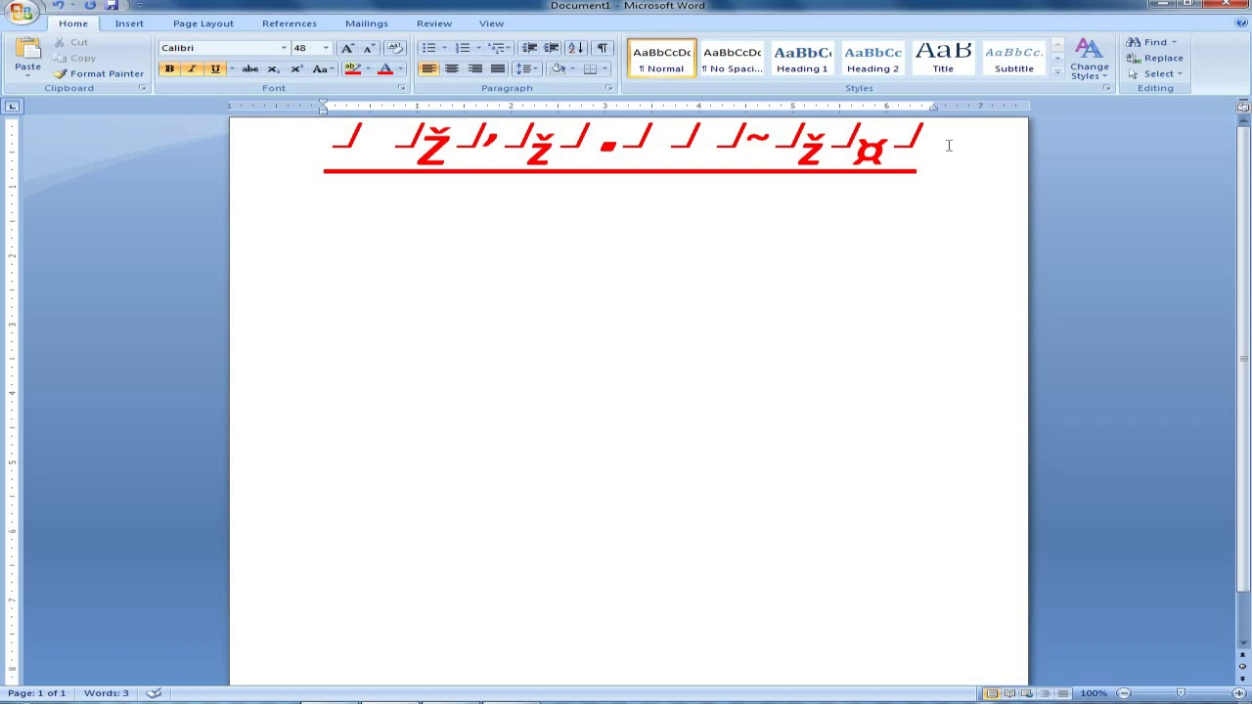
key(ctrl+a)
key(Delete)
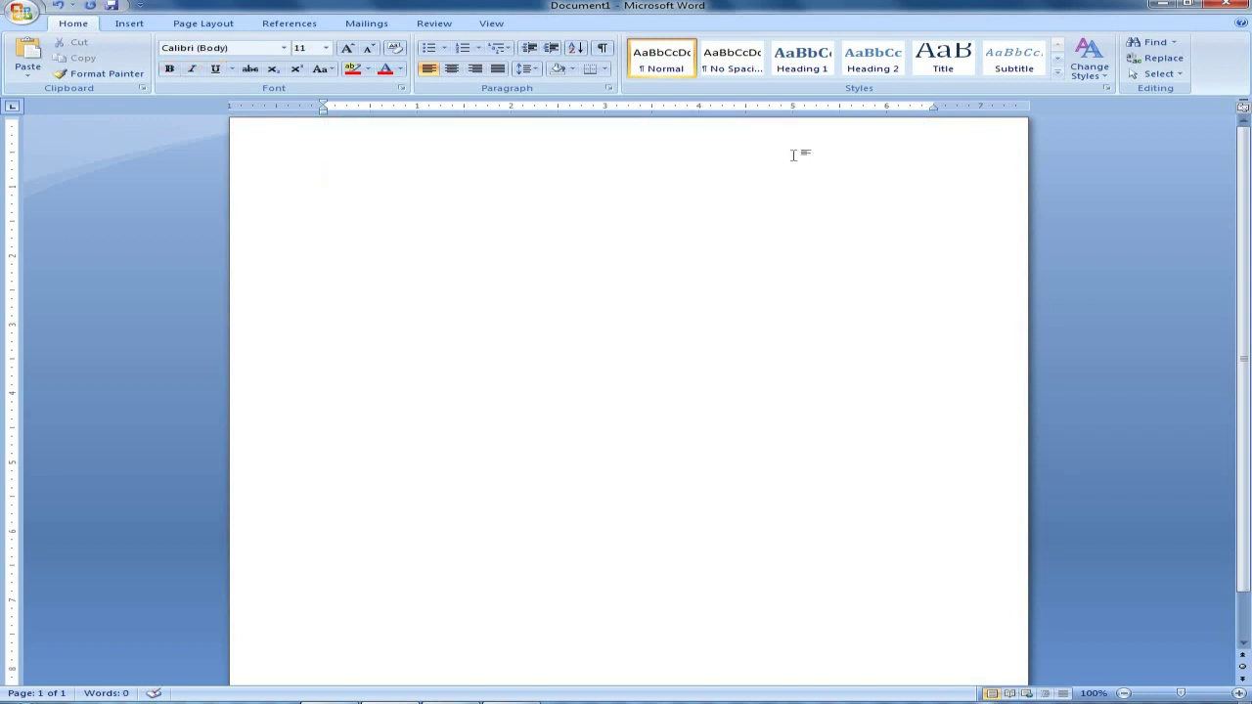
Step: Paste the copied Urdu name with Paste Special as a Picture (Enhanced Metafile)
click(33, 77)
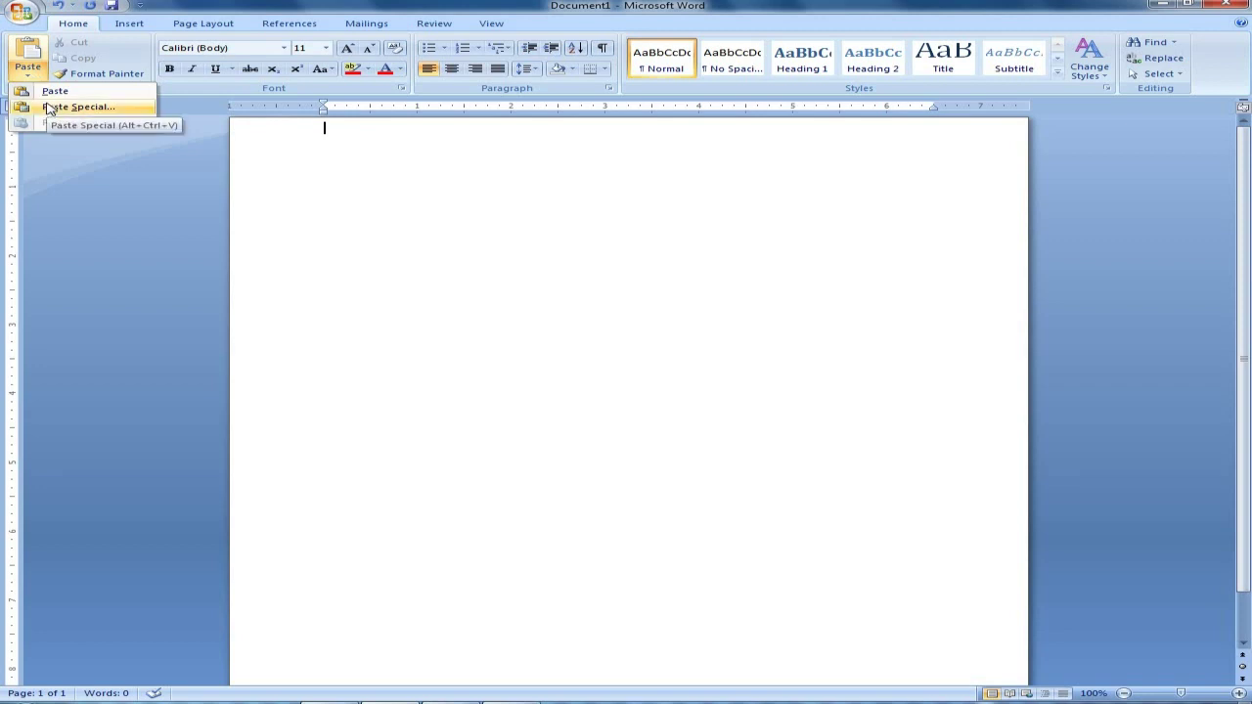
click(50, 108)
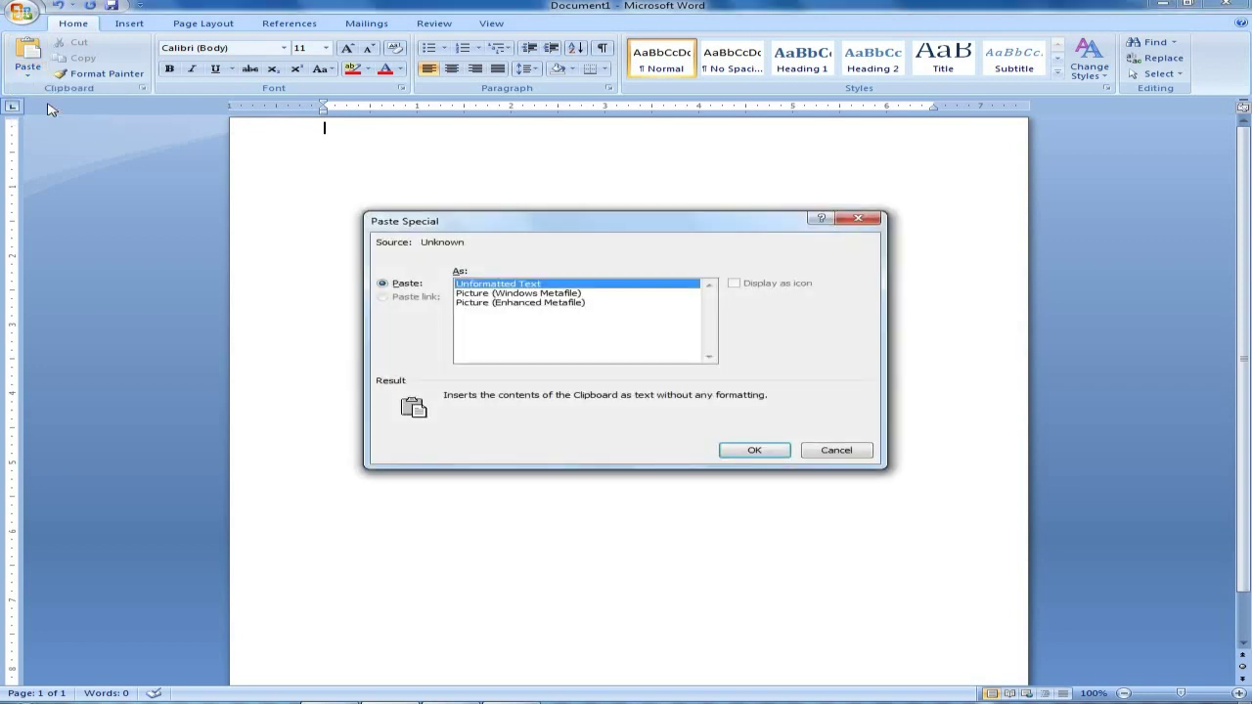
click(533, 303)
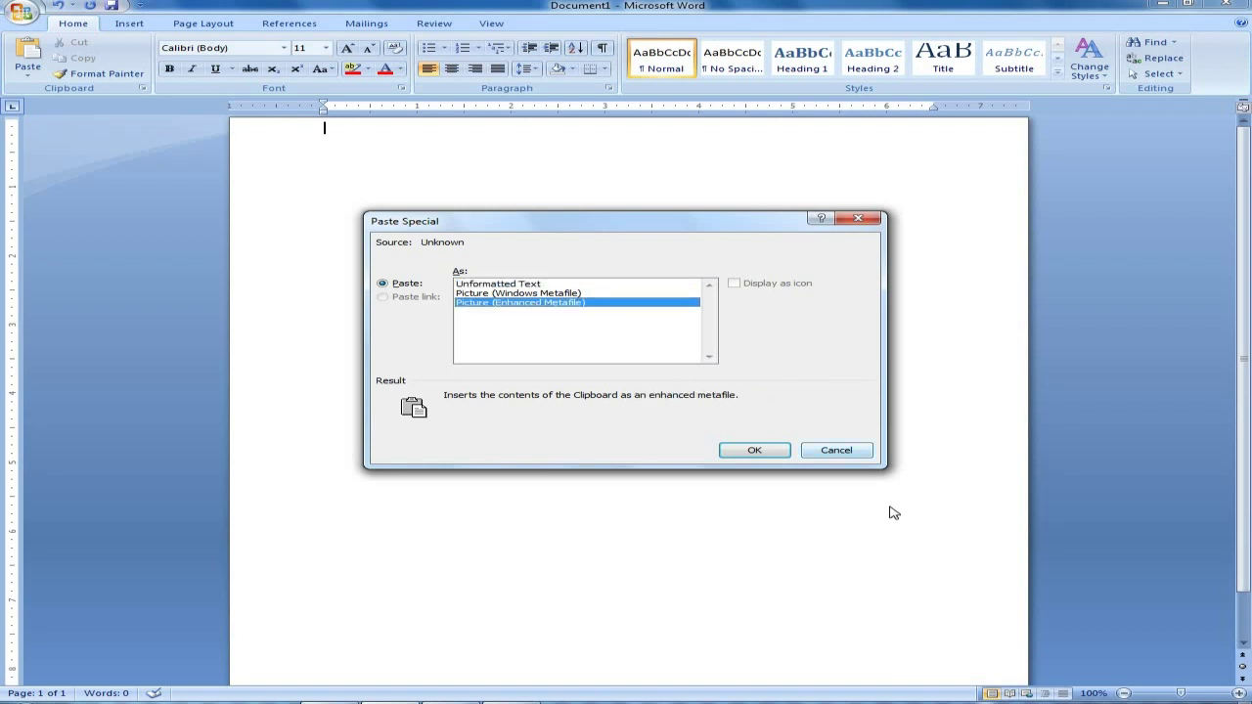
click(754, 453)
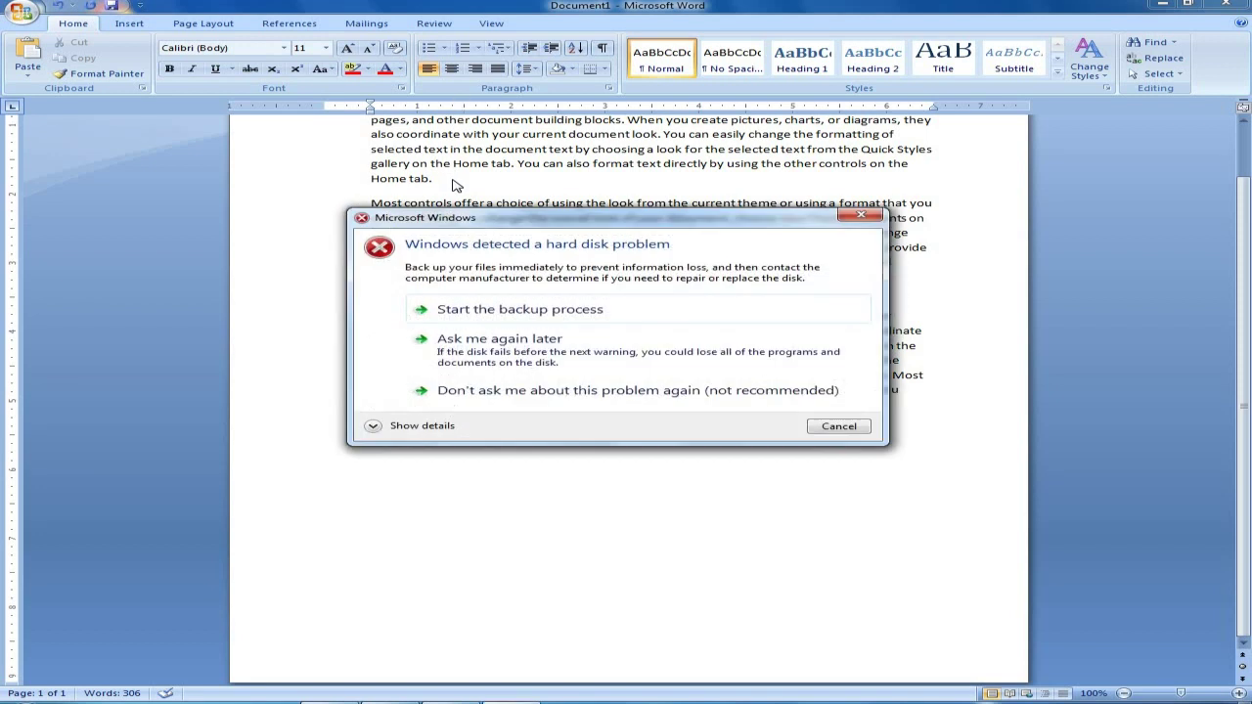
Step: Dismiss the hard disk warning, delete all the page text, and set left alignment
click(861, 217)
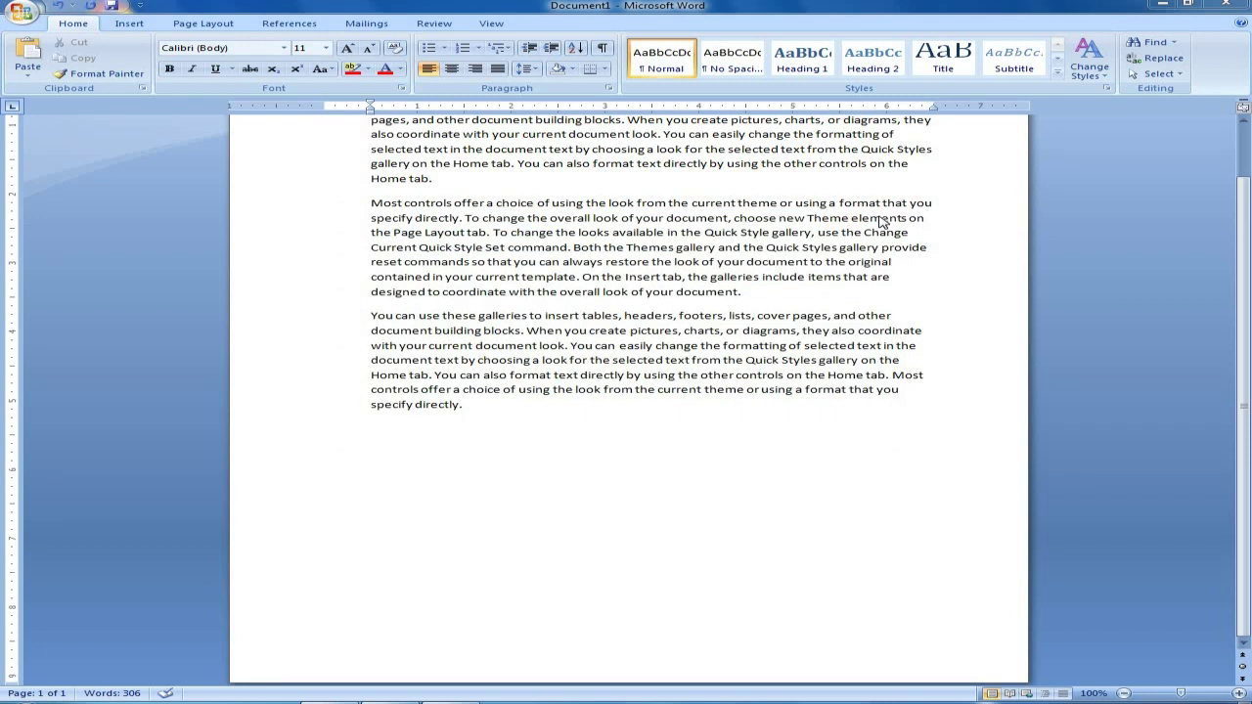
click(896, 465)
key(ctrl+a)
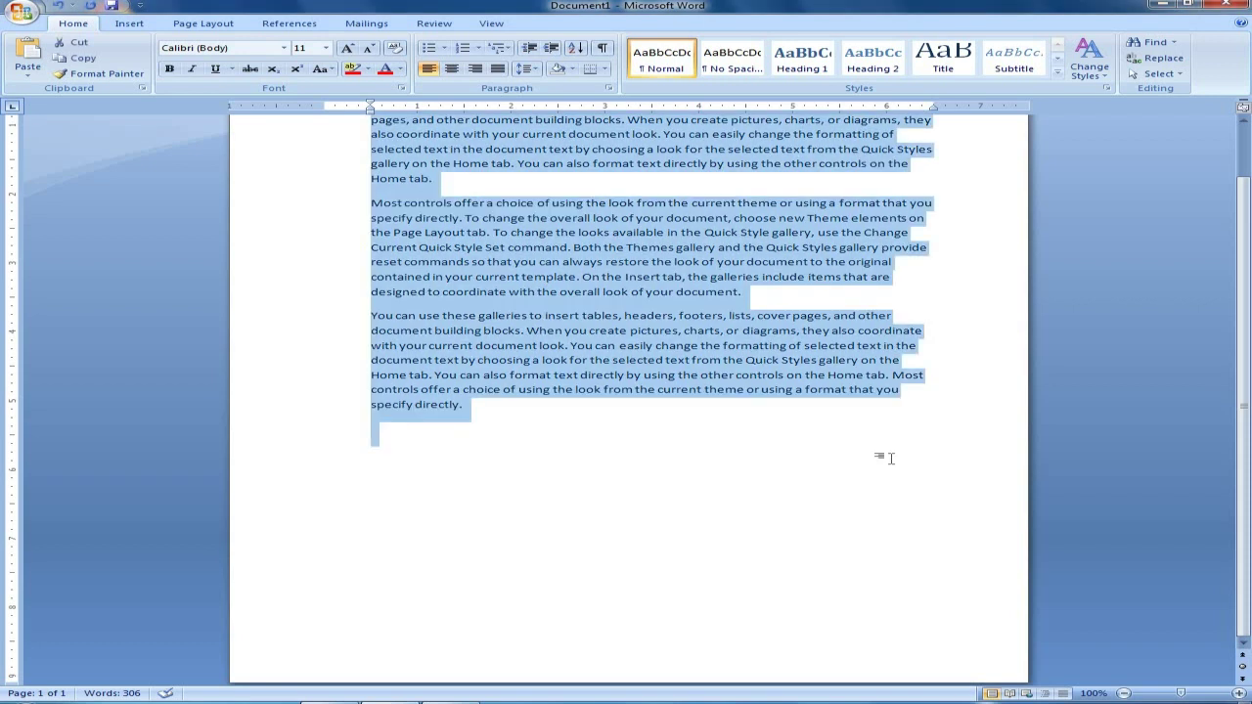
key(Delete)
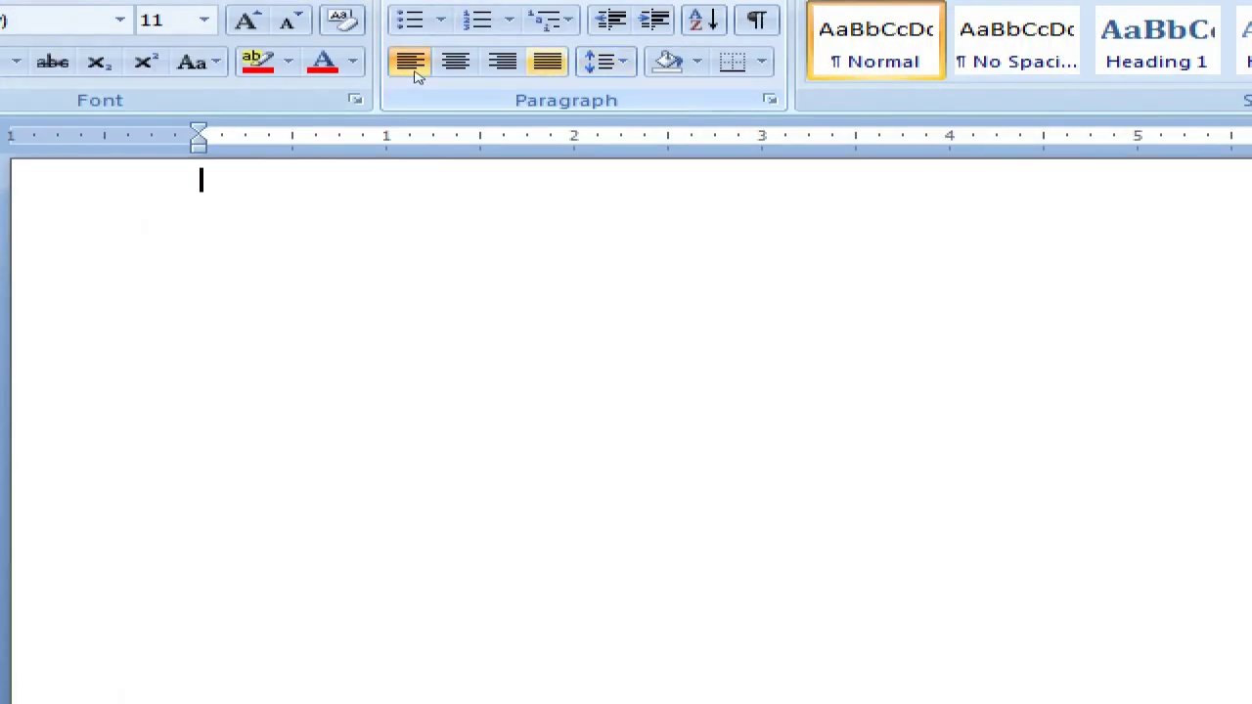
click(415, 76)
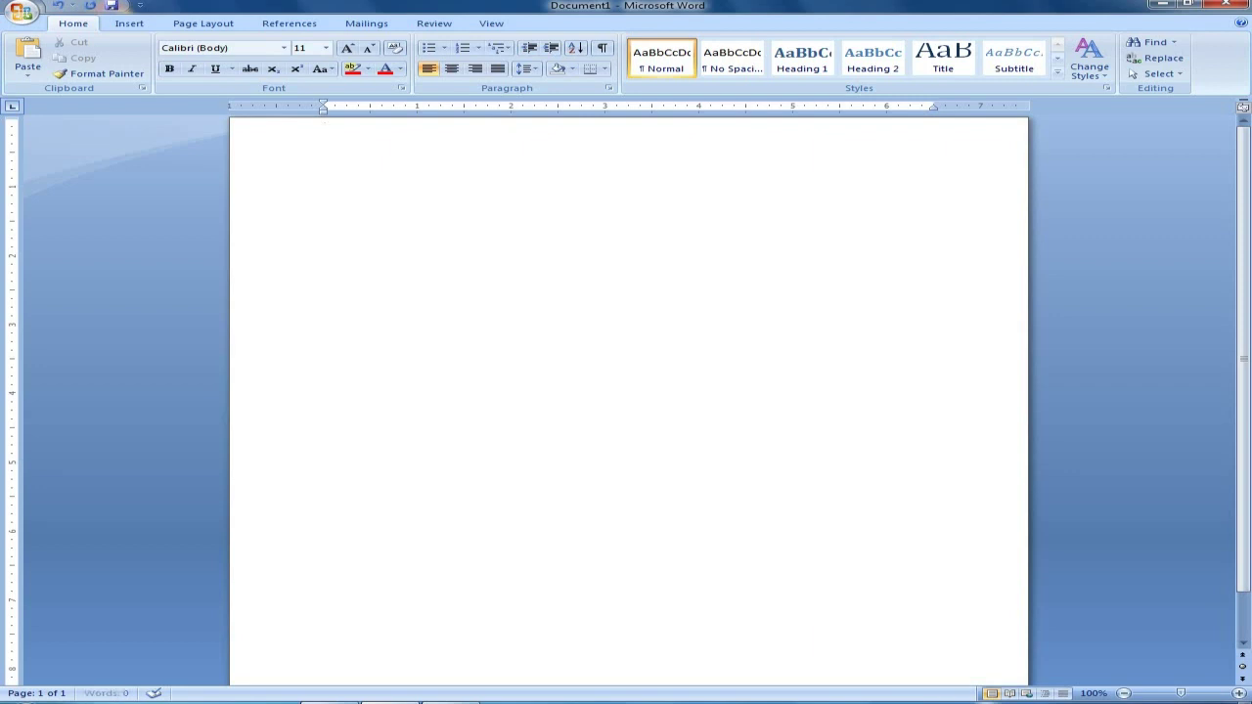
Step: Type the title 'My School' and generate two sample paragraphs below it with =rand(2,2)
text(My School)
key(Return)
text(=r)
text(ra)
text(nd)
text(()
text(2)
text(,2))
key(Return)
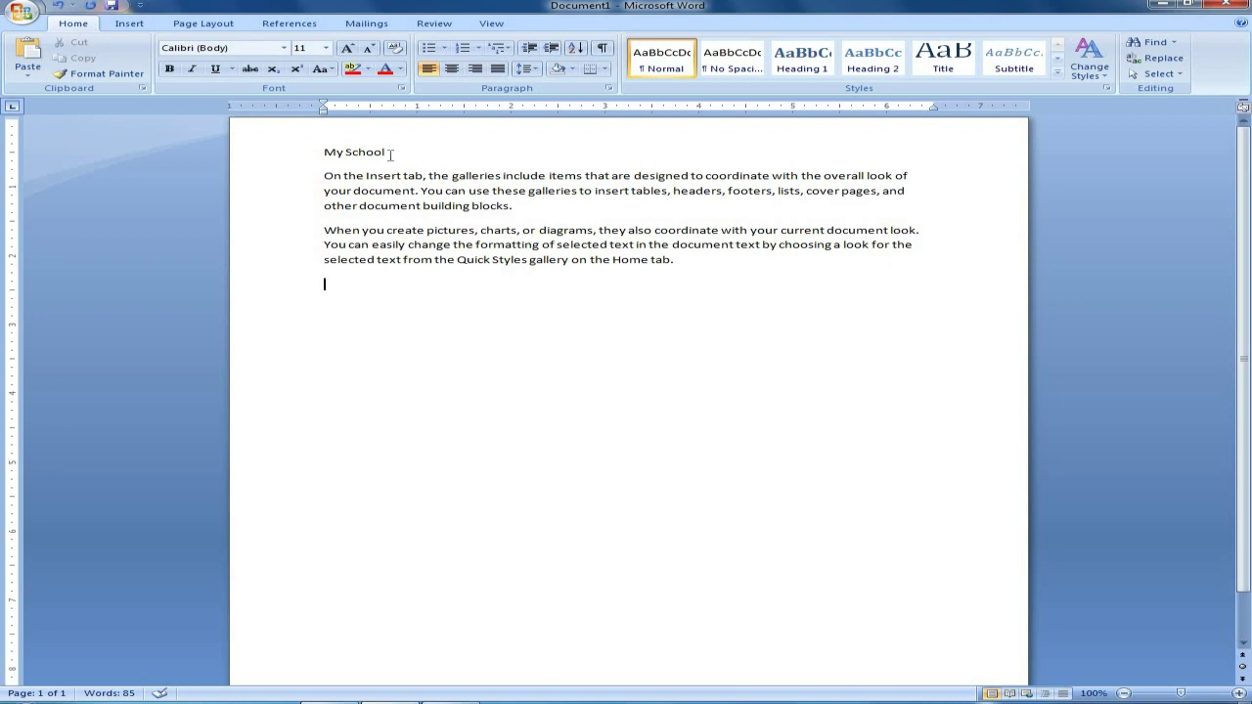
Step: Make the My School heading bold at 20 pt
drag(389, 155, 324, 155)
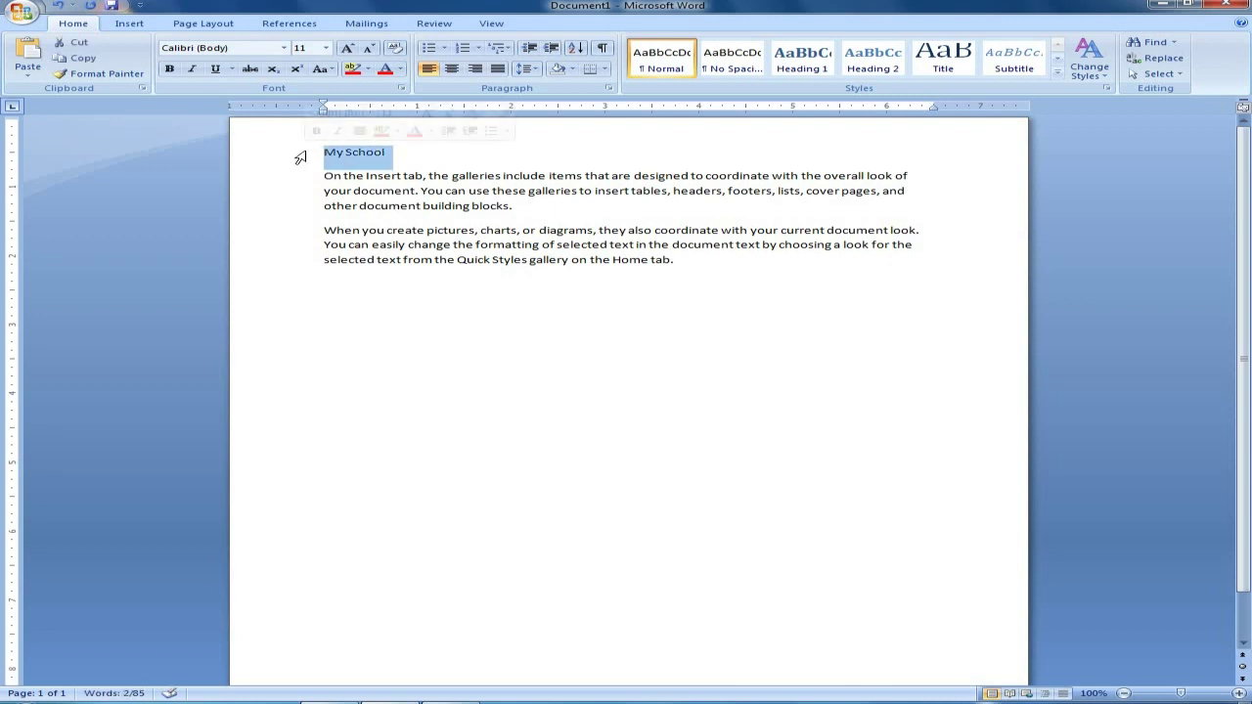
click(326, 48)
click(302, 163)
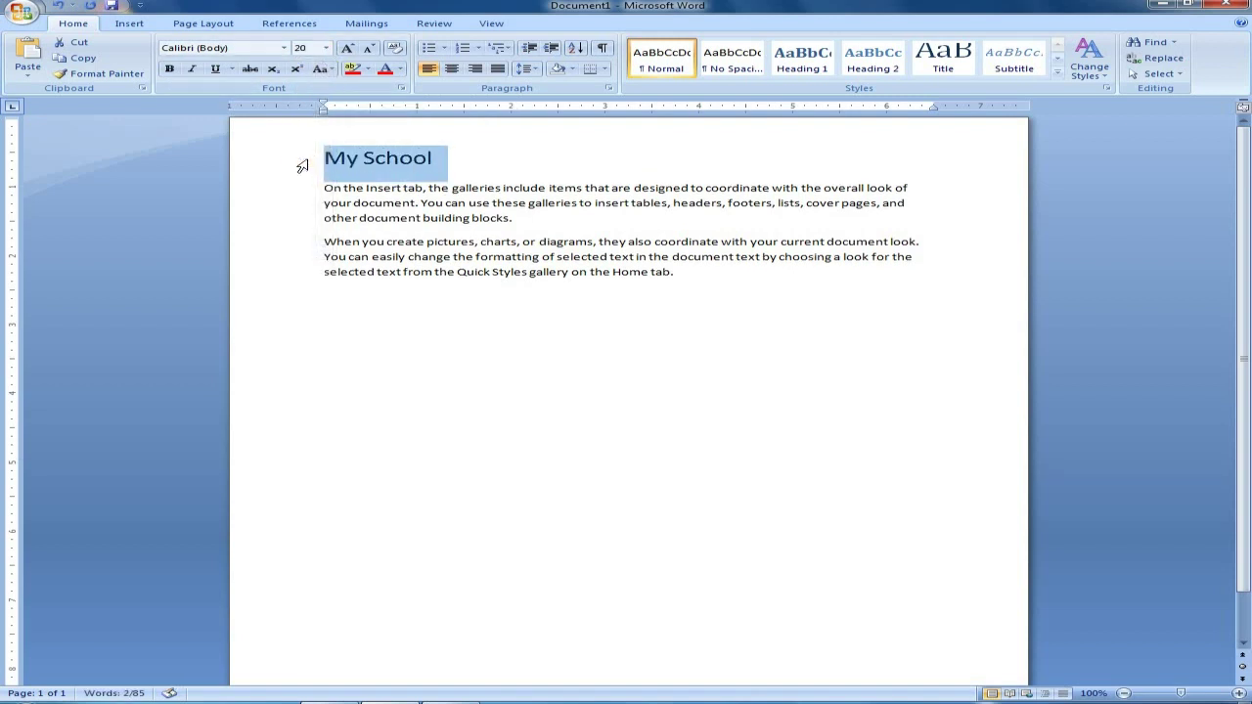
click(169, 69)
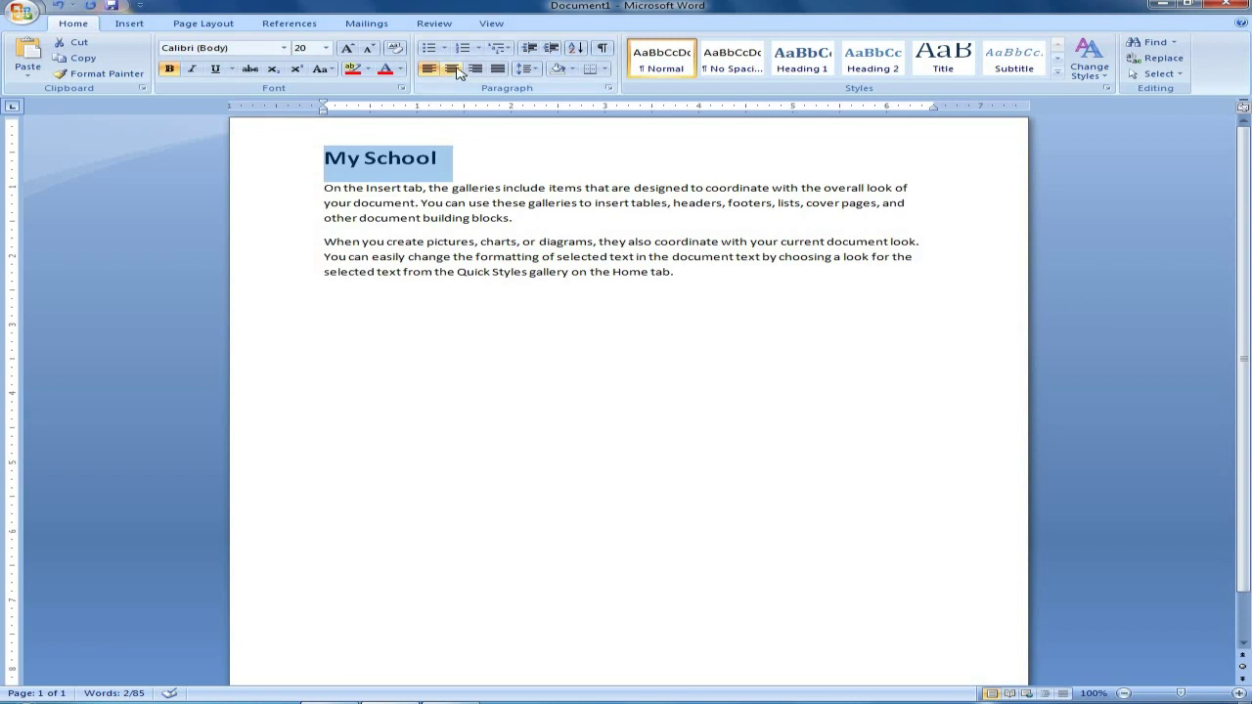
Step: Try centred and right alignment on the heading, undo an accidental deletion, and finish left-aligned
click(456, 72)
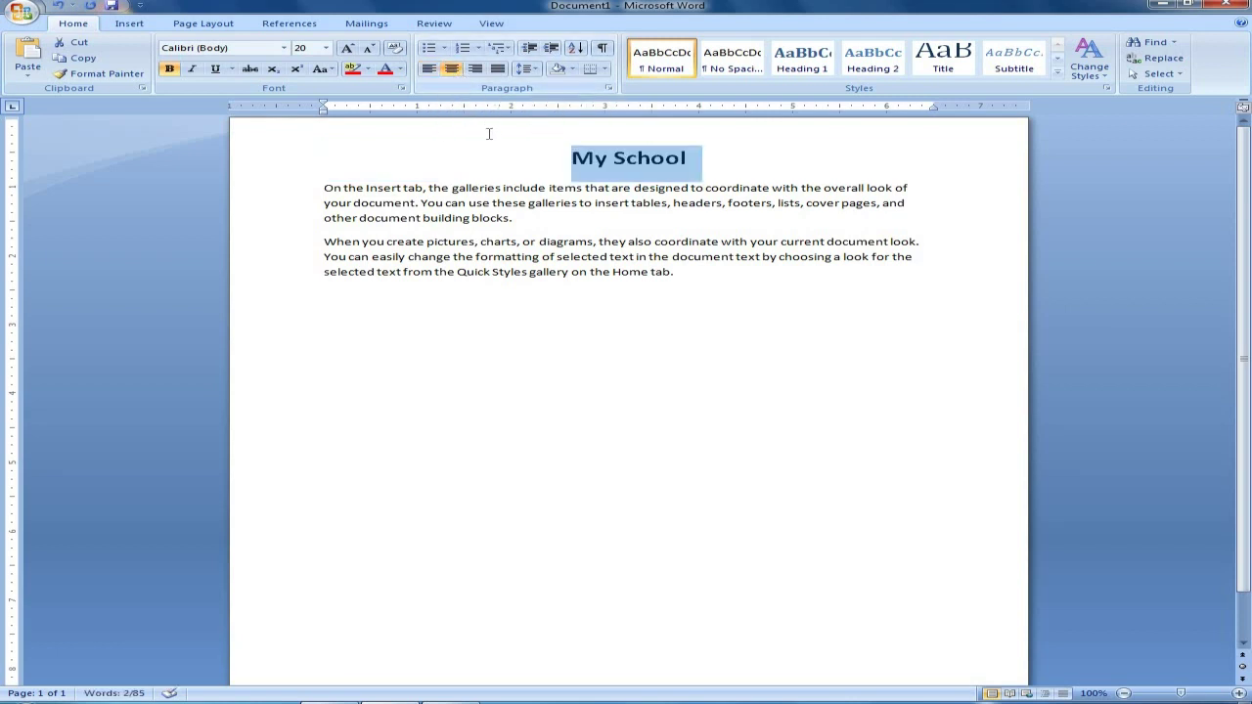
click(474, 70)
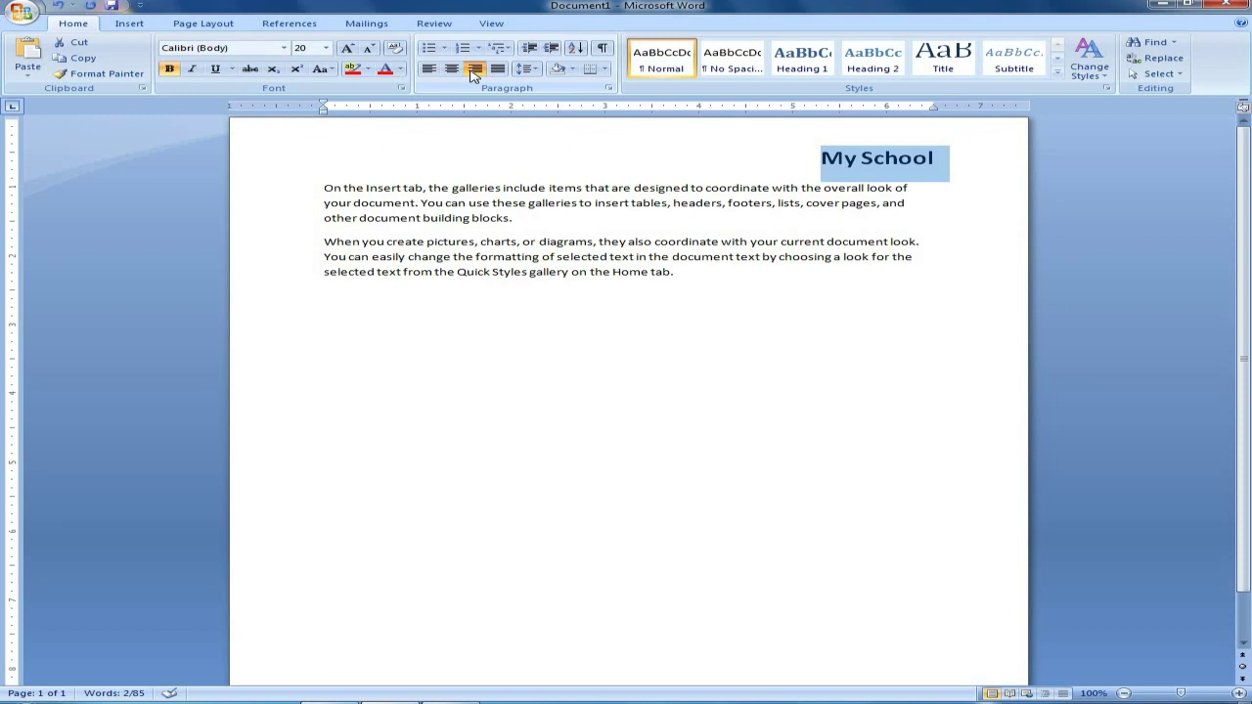
key(ctrl+e)
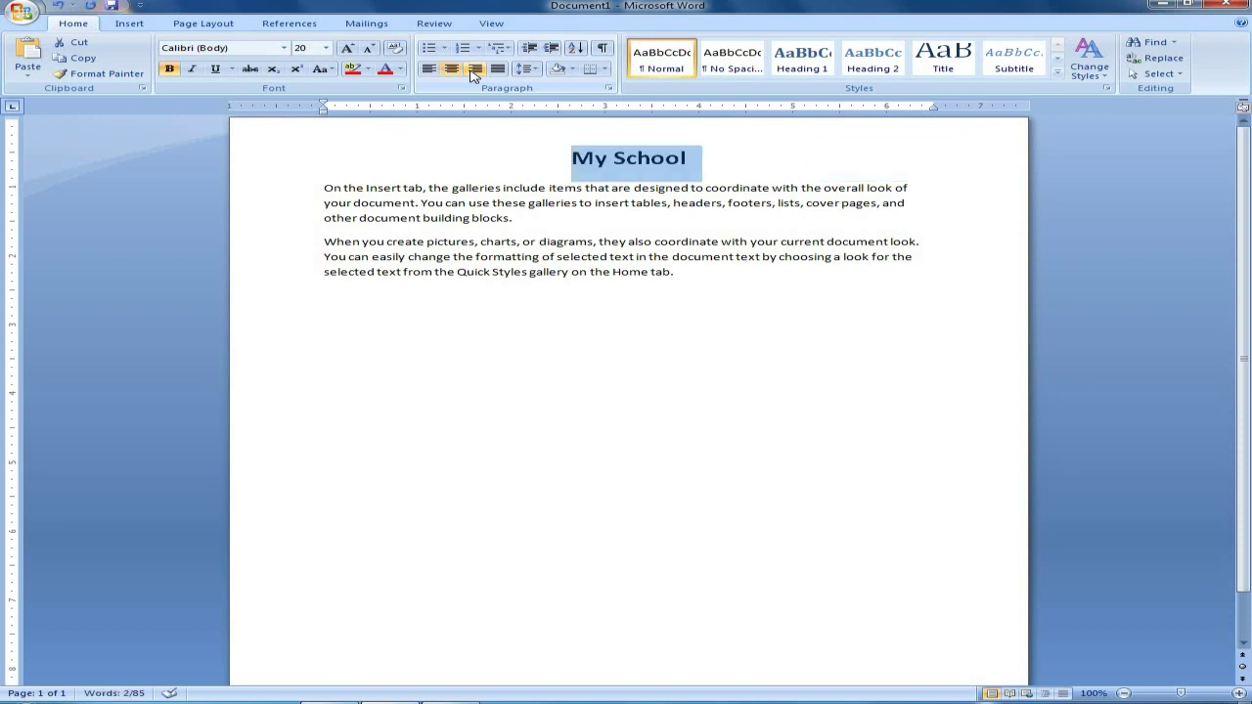
click(473, 71)
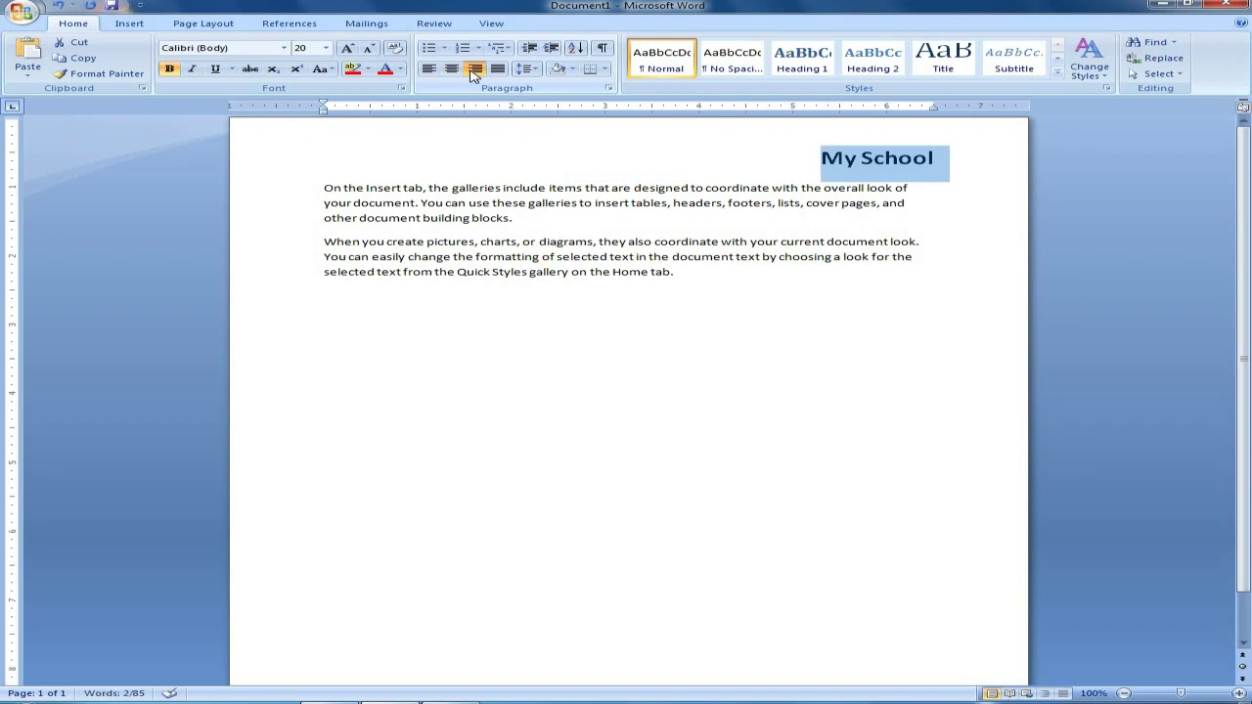
key(Delete)
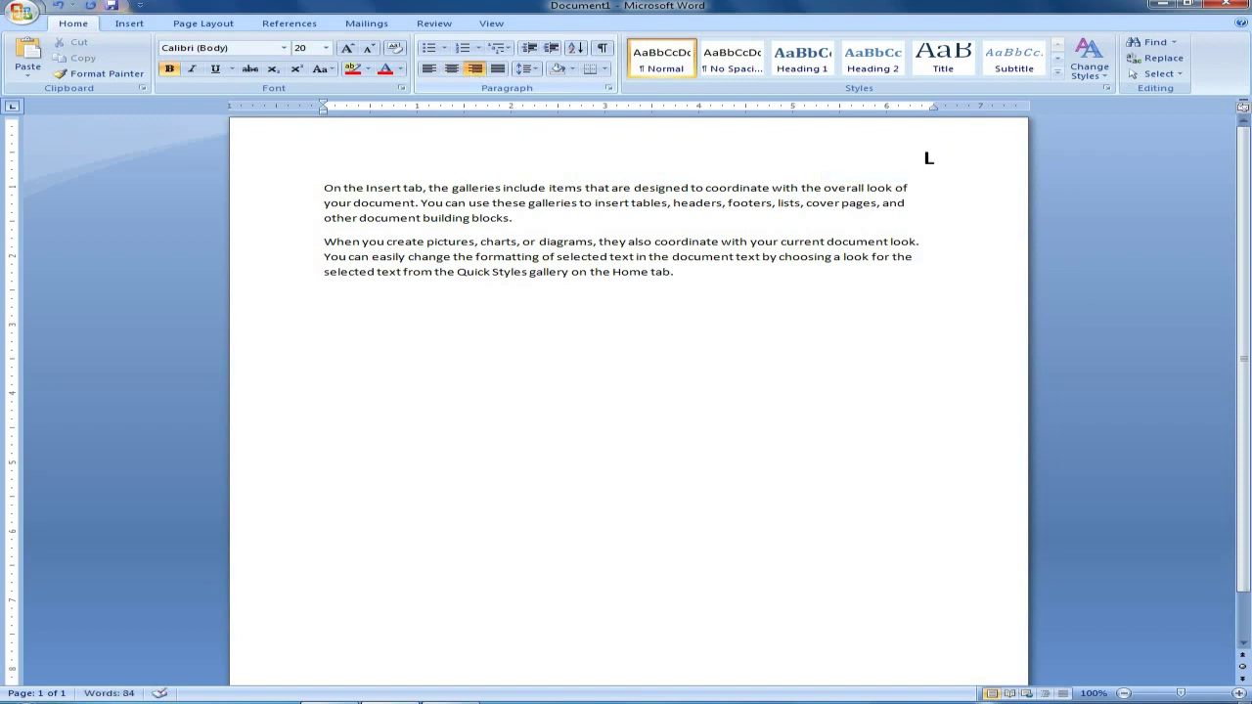
key(ctrl+z)
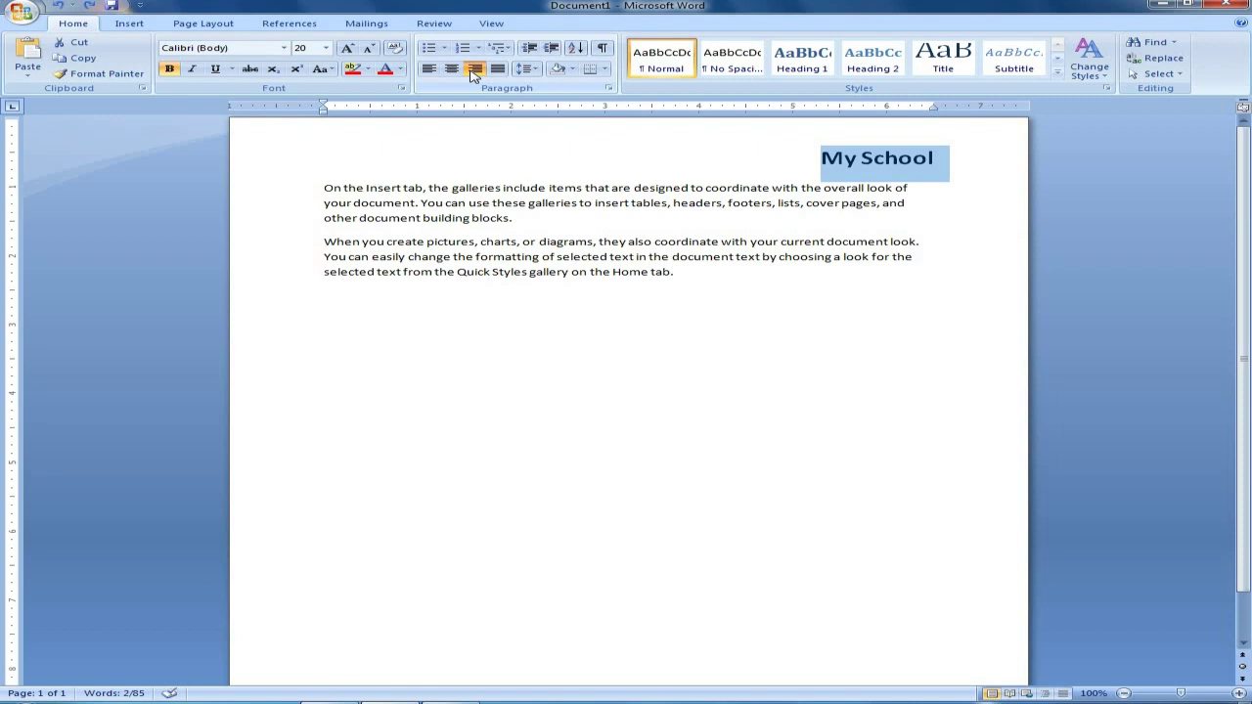
click(474, 72)
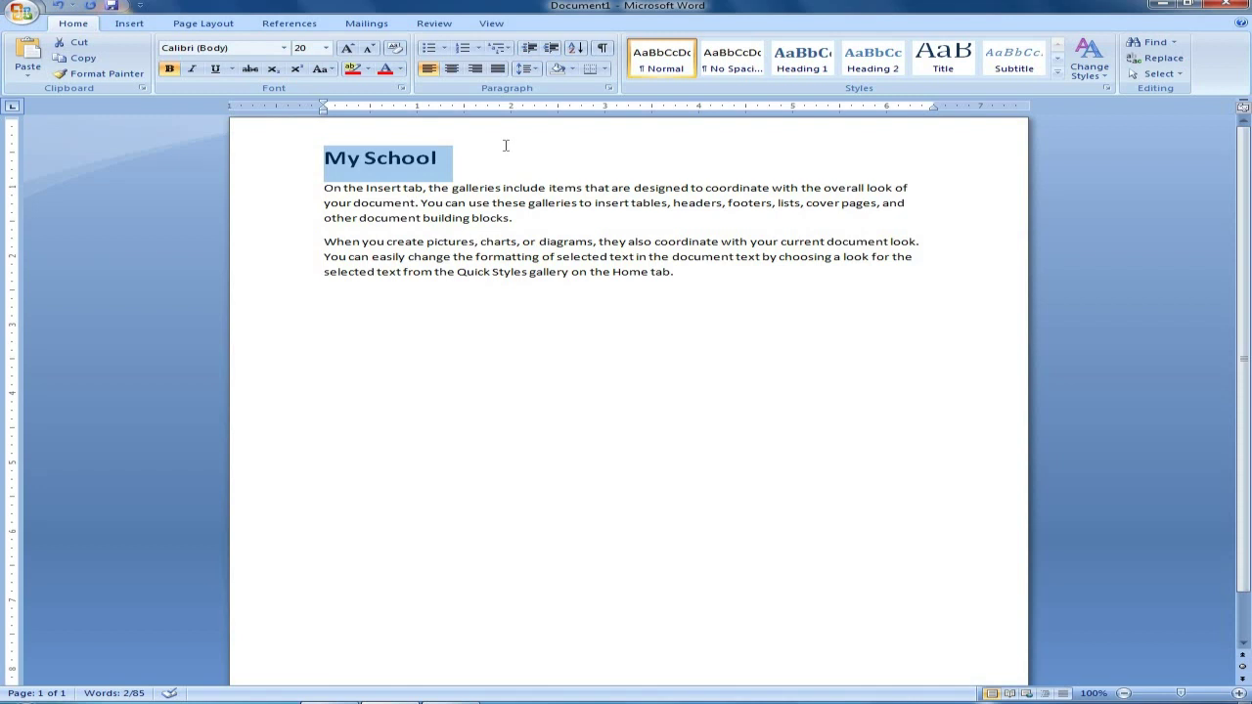
Step: Justify the two paragraphs beneath the My School heading so their lines are flush to both margins
click(323, 123)
mouse_move(682, 274)
mouse_down()
mouse_move(365, 189)
mouse_move(327, 204)
mouse_up()
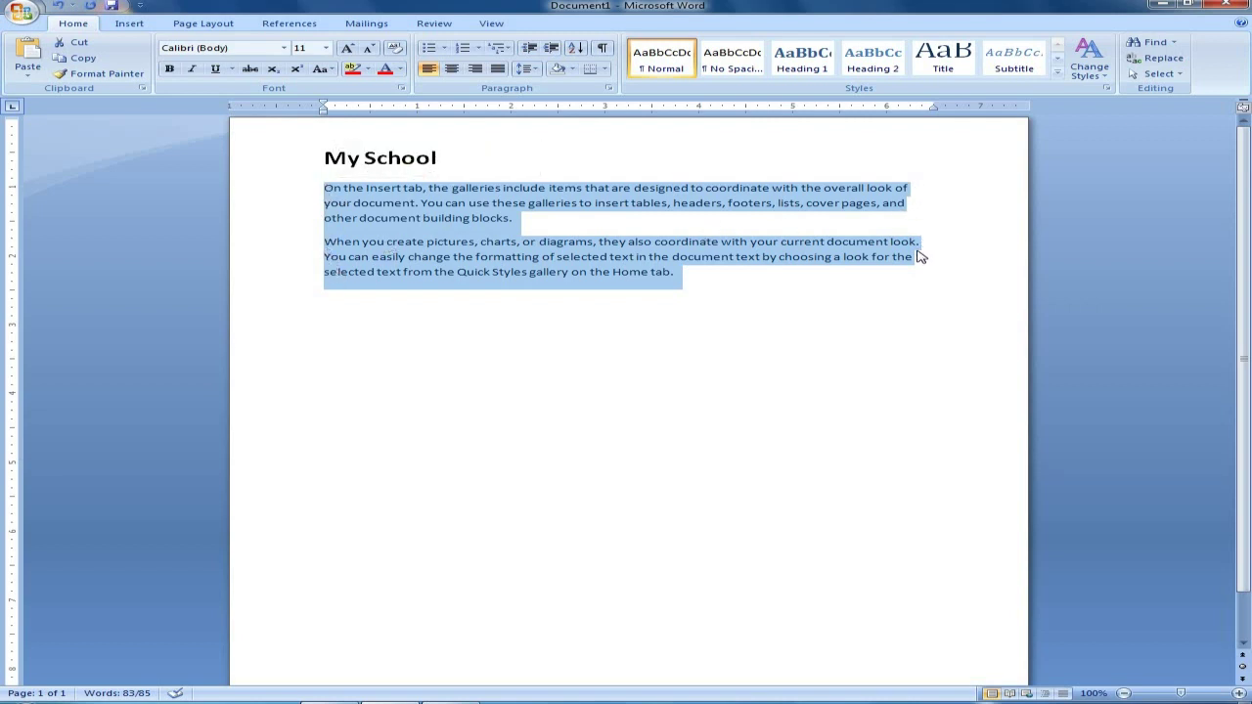
click(497, 71)
click(703, 296)
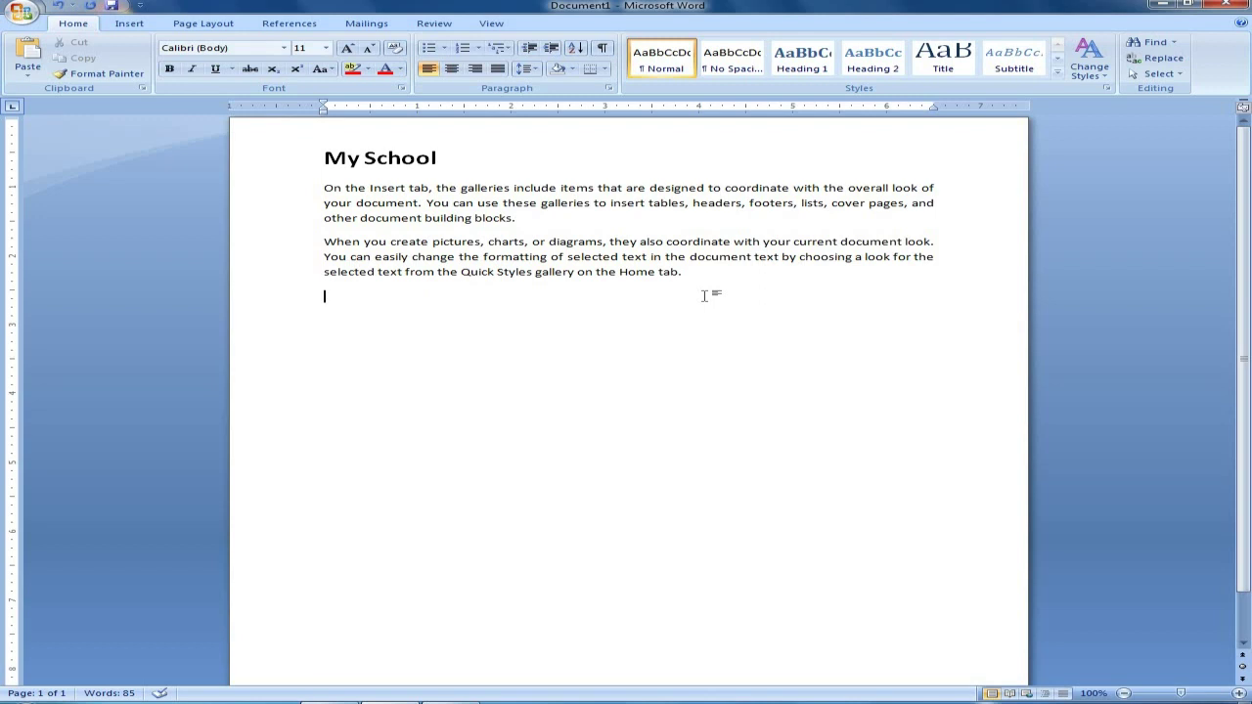
Step: Type five filler lines (Fsfsdf, yhghgf, gfhfhj, dfgtdy, hgfhgh) below the justified paragraphs
click(703, 295)
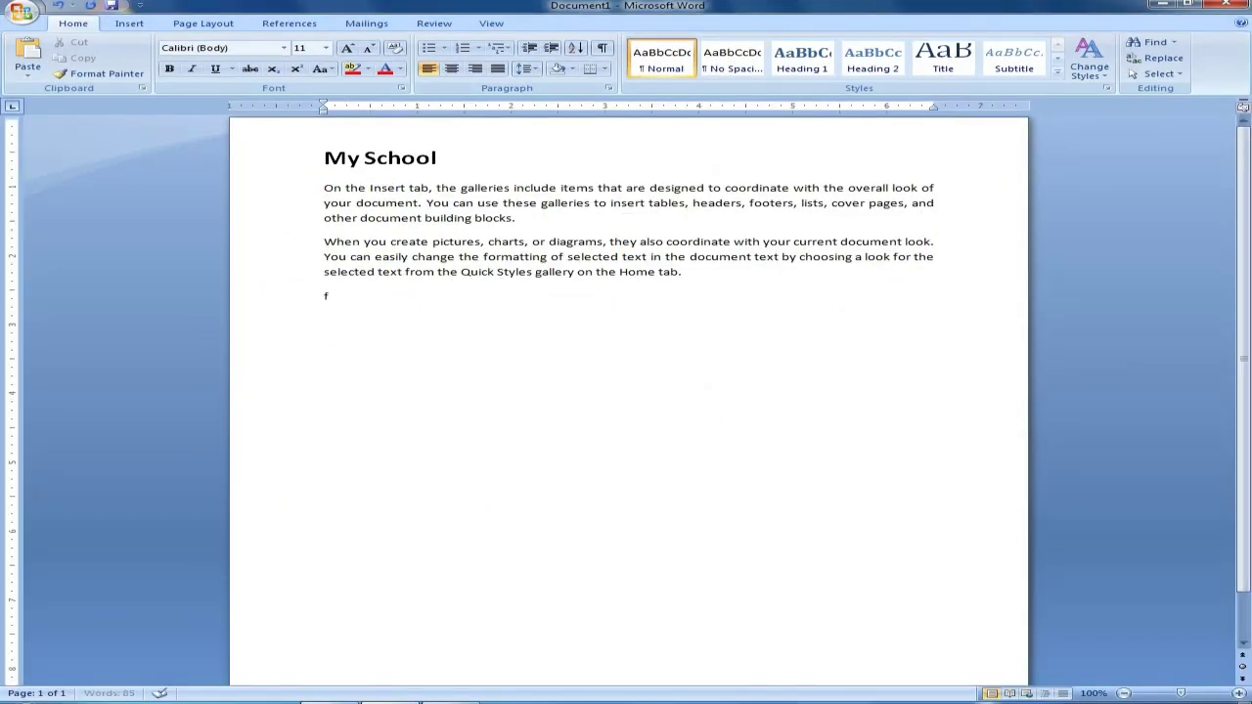
text(fFsfsdf)
key(Return)
text(yhghgf)
key(Return)
text(gfhfhj)
key(Return)
text(dfgtdy)
key(Return)
text(hgfhgh)
key(Return)
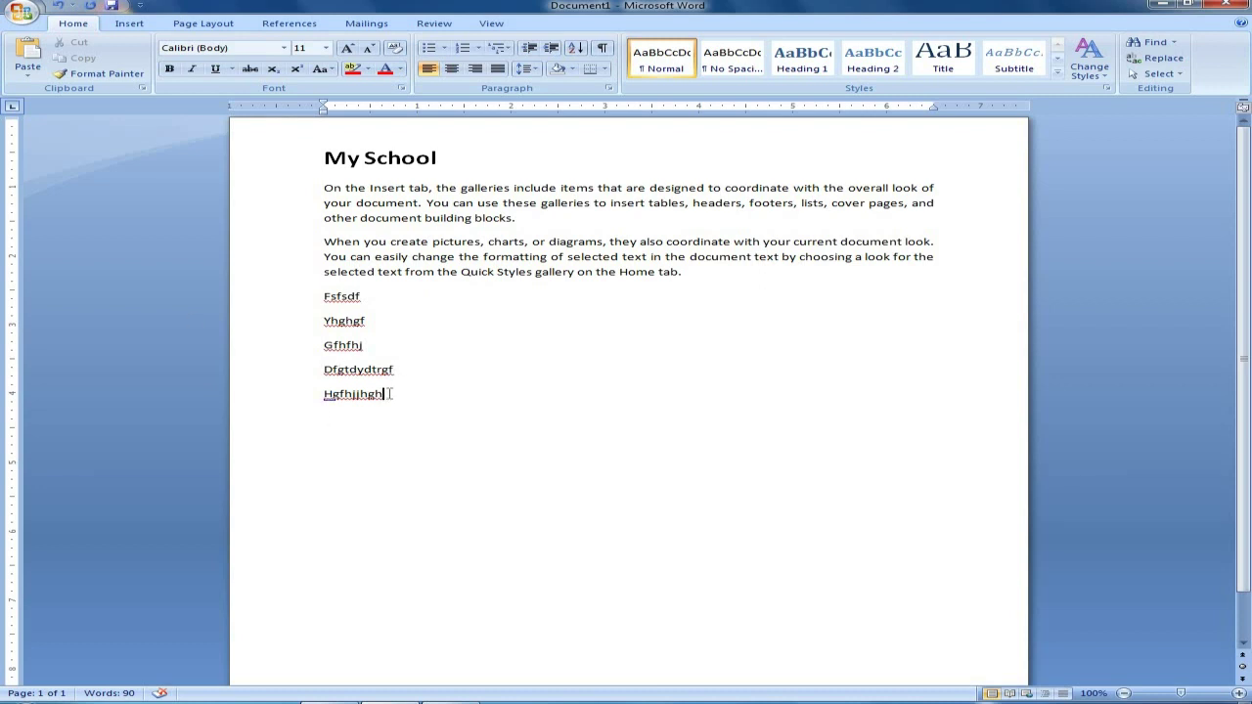
Step: Enable 'Don't add space between paragraphs of the same style' for the five filler lines
drag(389, 395, 311, 303)
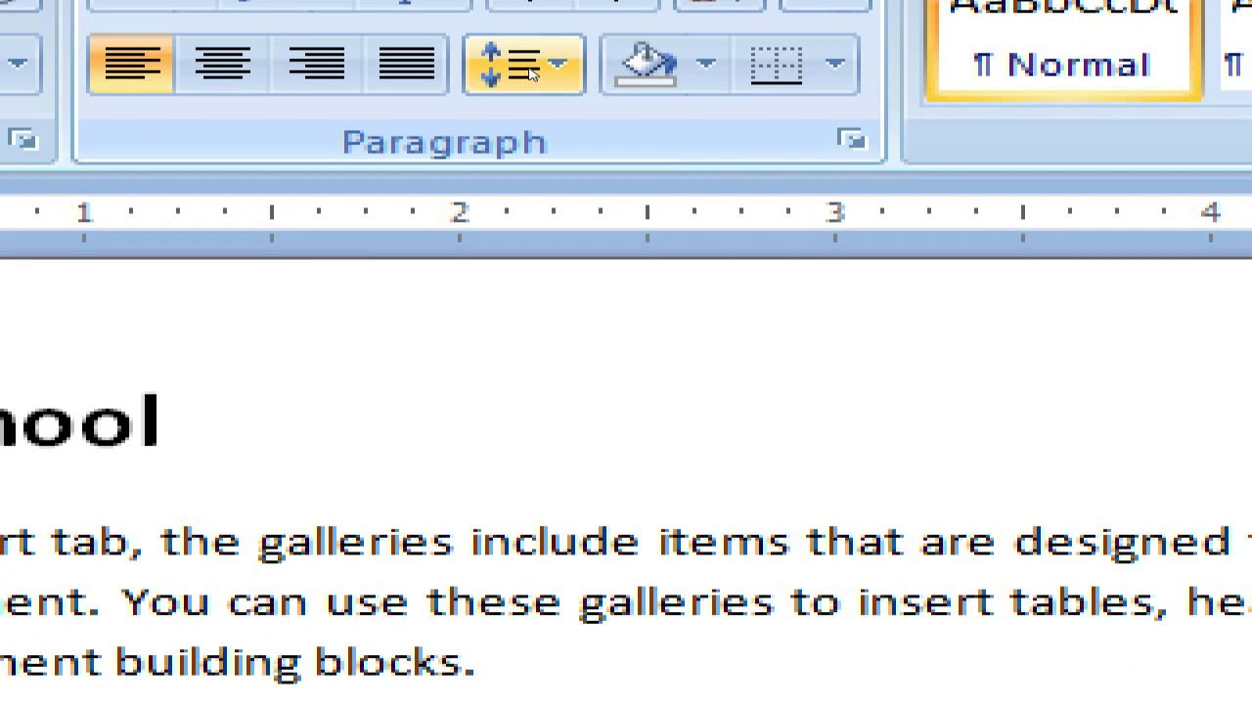
click(534, 71)
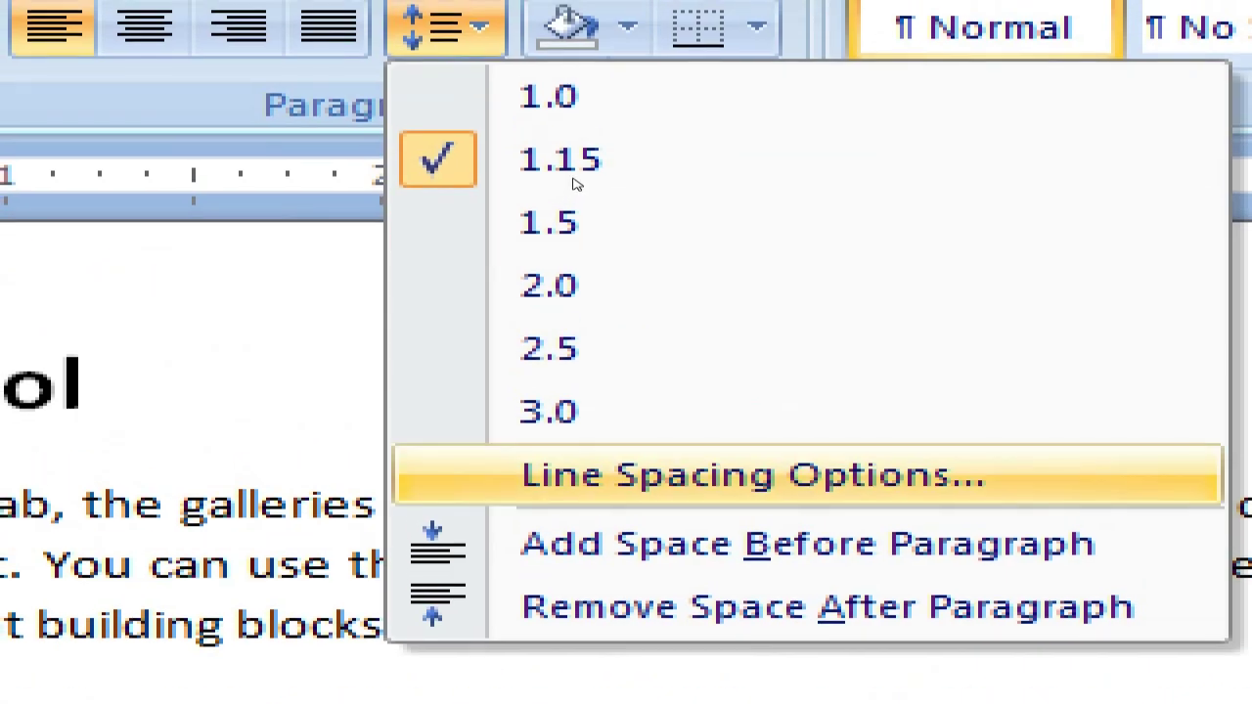
click(754, 474)
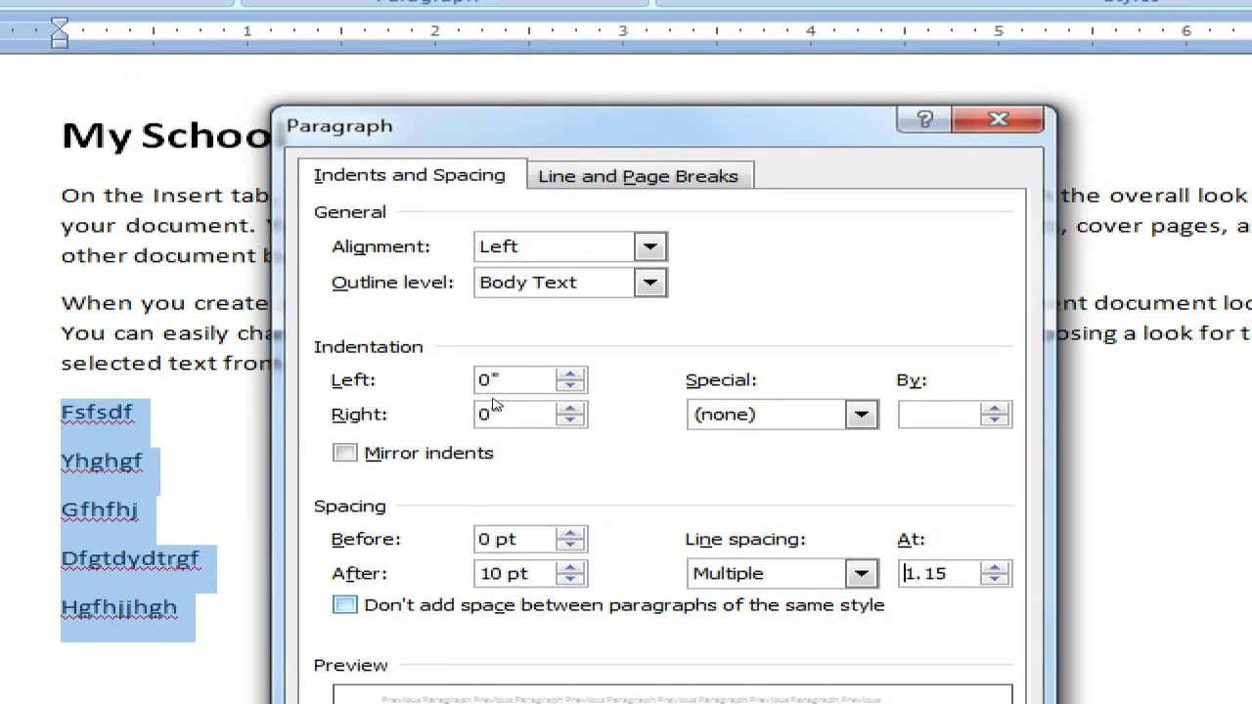
key(alt+c)
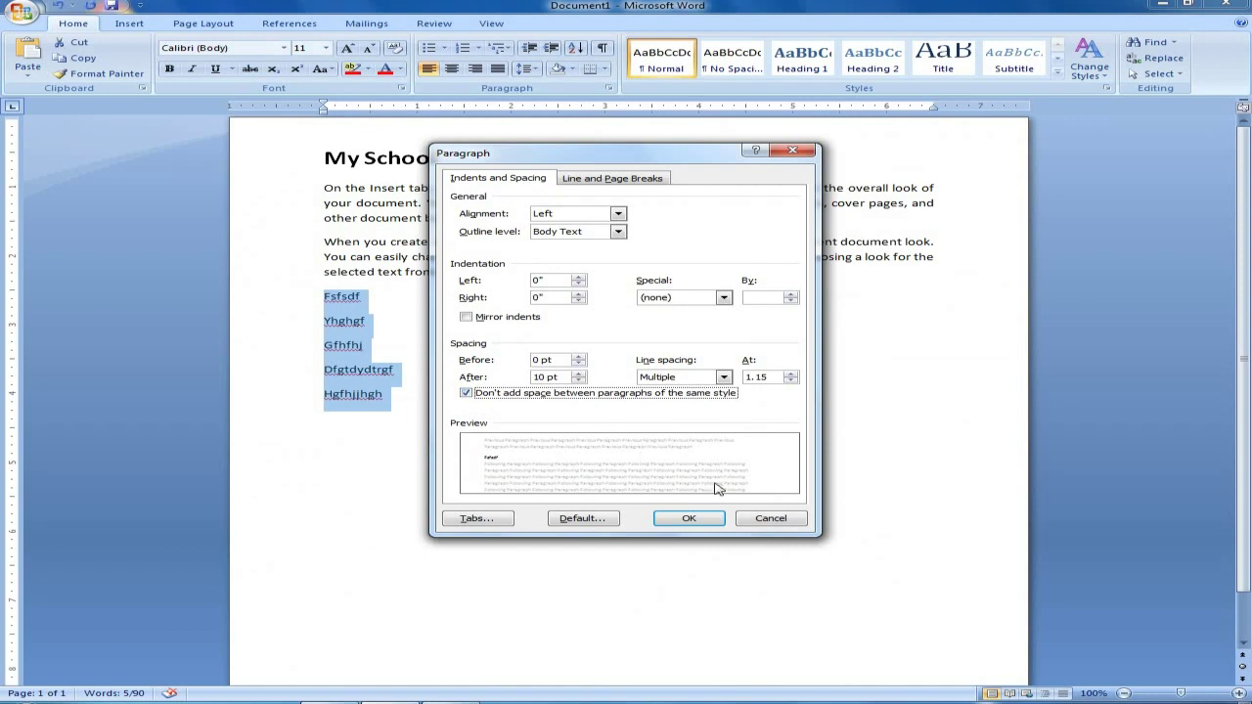
click(709, 515)
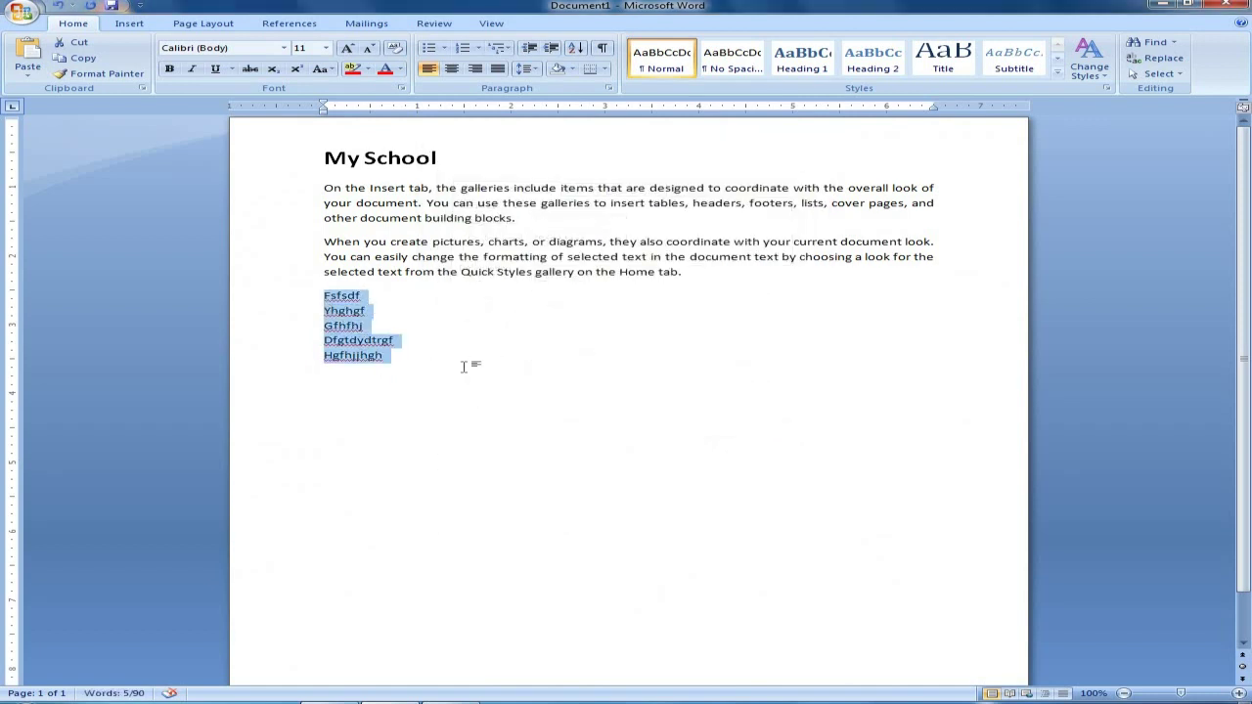
Step: Select both body paragraphs and bring up the Paragraph group's Shading colour palette
click(494, 369)
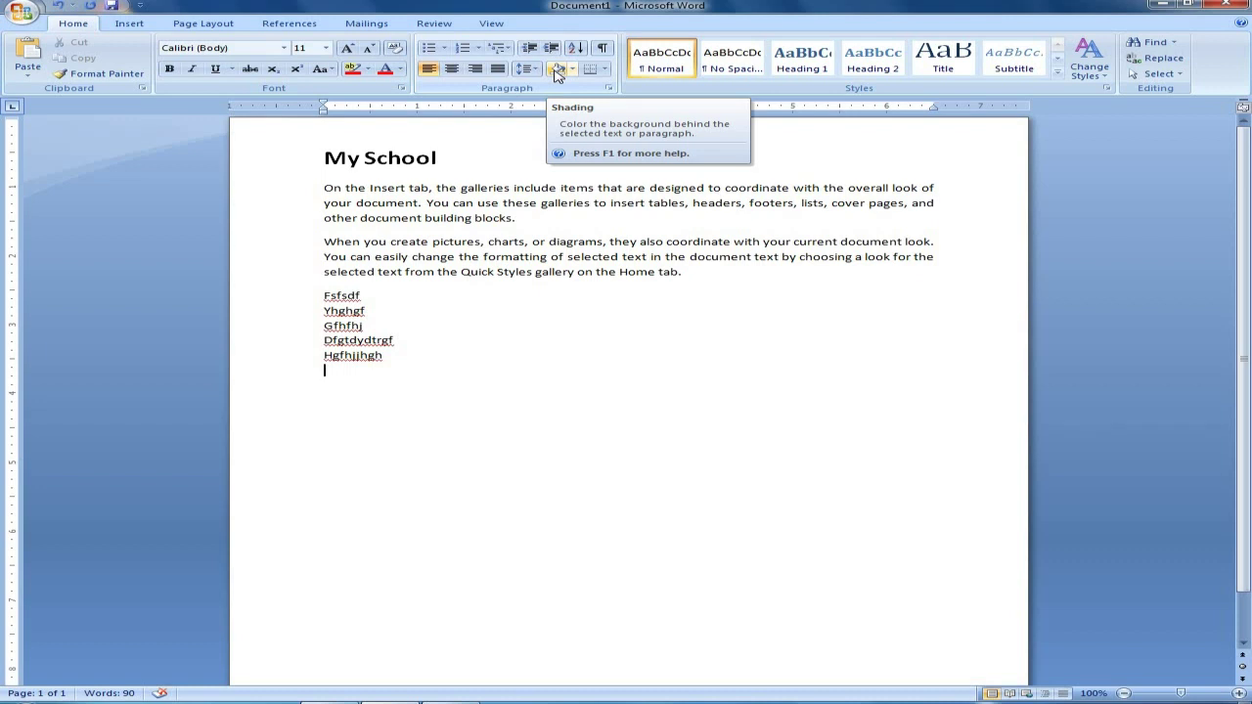
drag(685, 274, 330, 186)
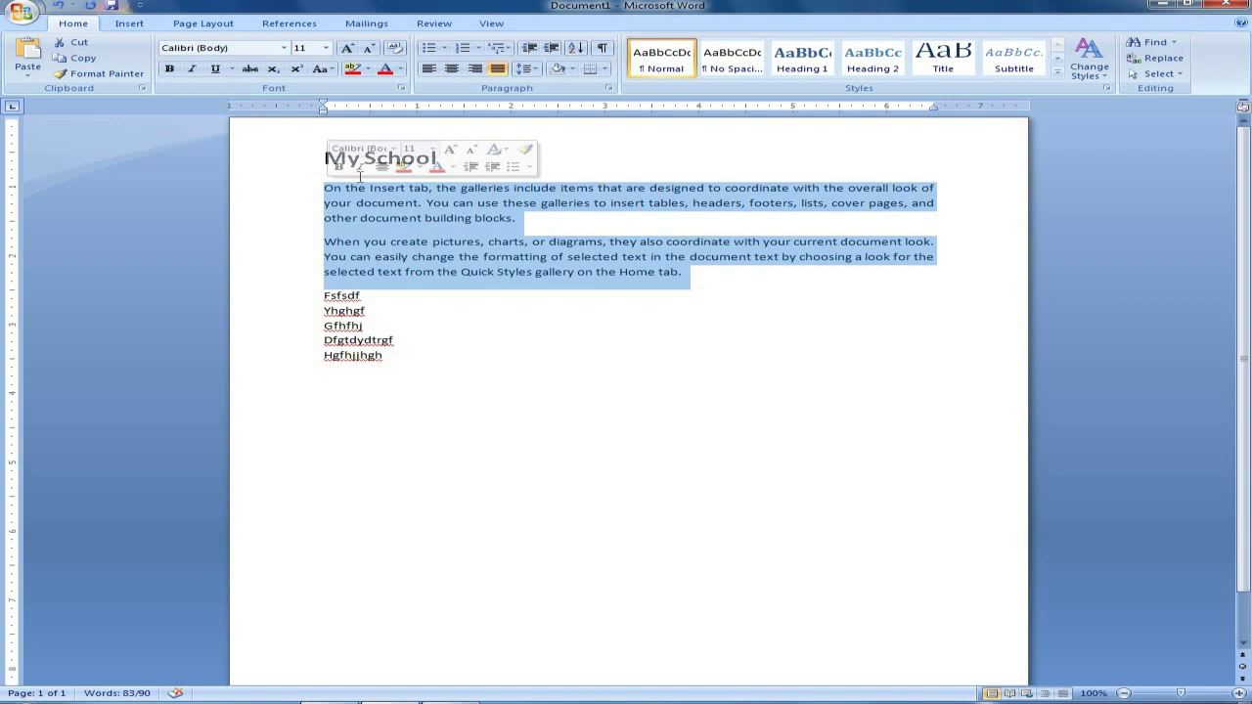
click(571, 69)
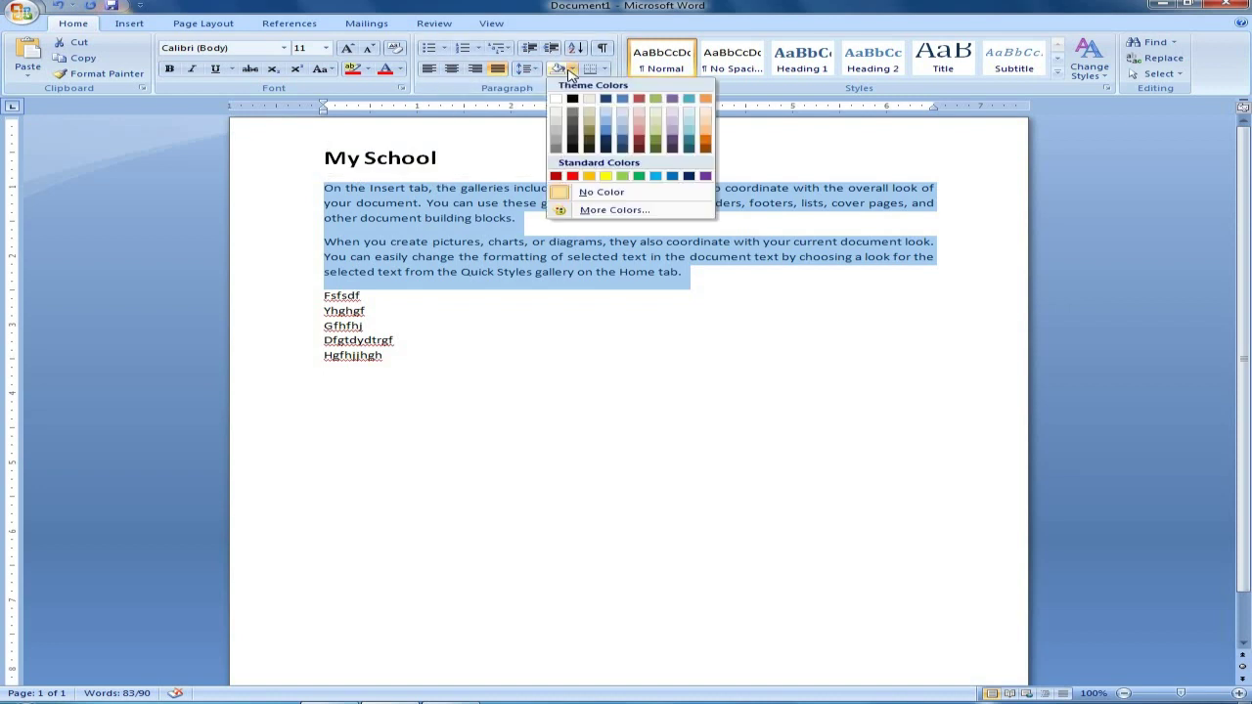
Step: Apply Yellow from Standard Colors as shading on both body paragraphs
click(606, 178)
click(571, 303)
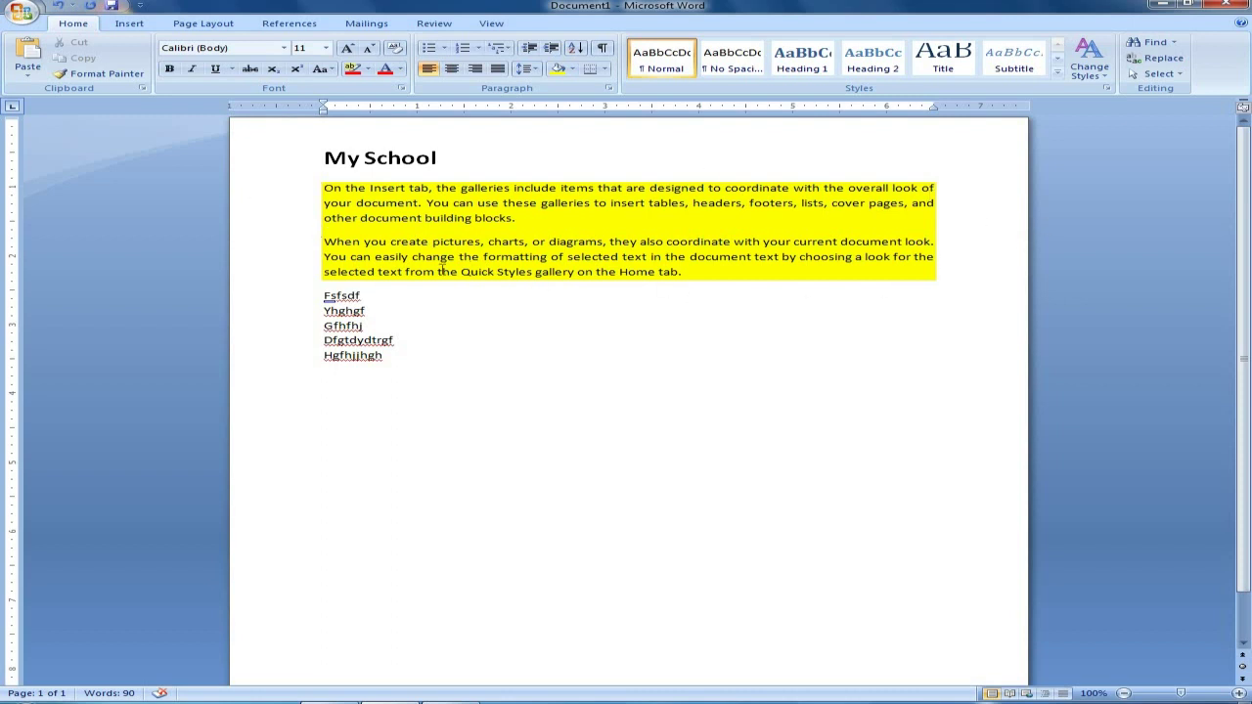
Step: Apply All Borders to the two yellow paragraphs, adding a dividing line between them
mouse_move(950, 274)
mouse_down()
mouse_move(335, 175)
mouse_move(334, 188)
mouse_up()
click(605, 69)
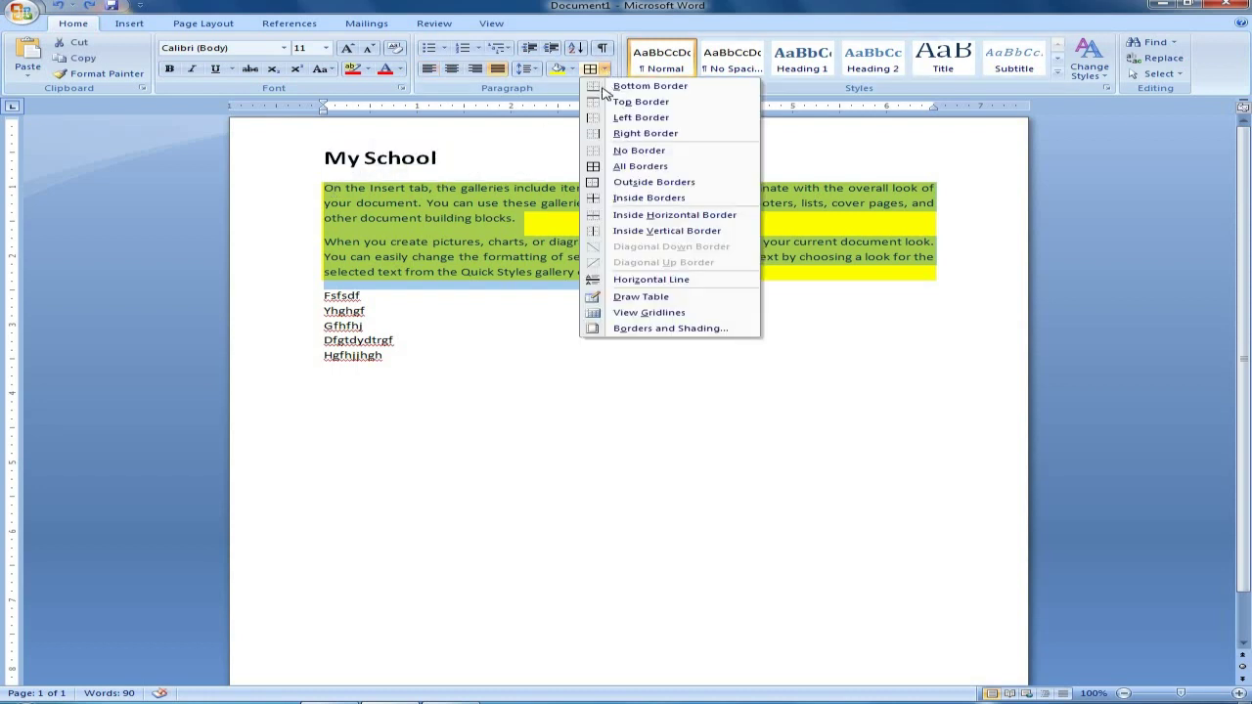
click(641, 165)
click(633, 320)
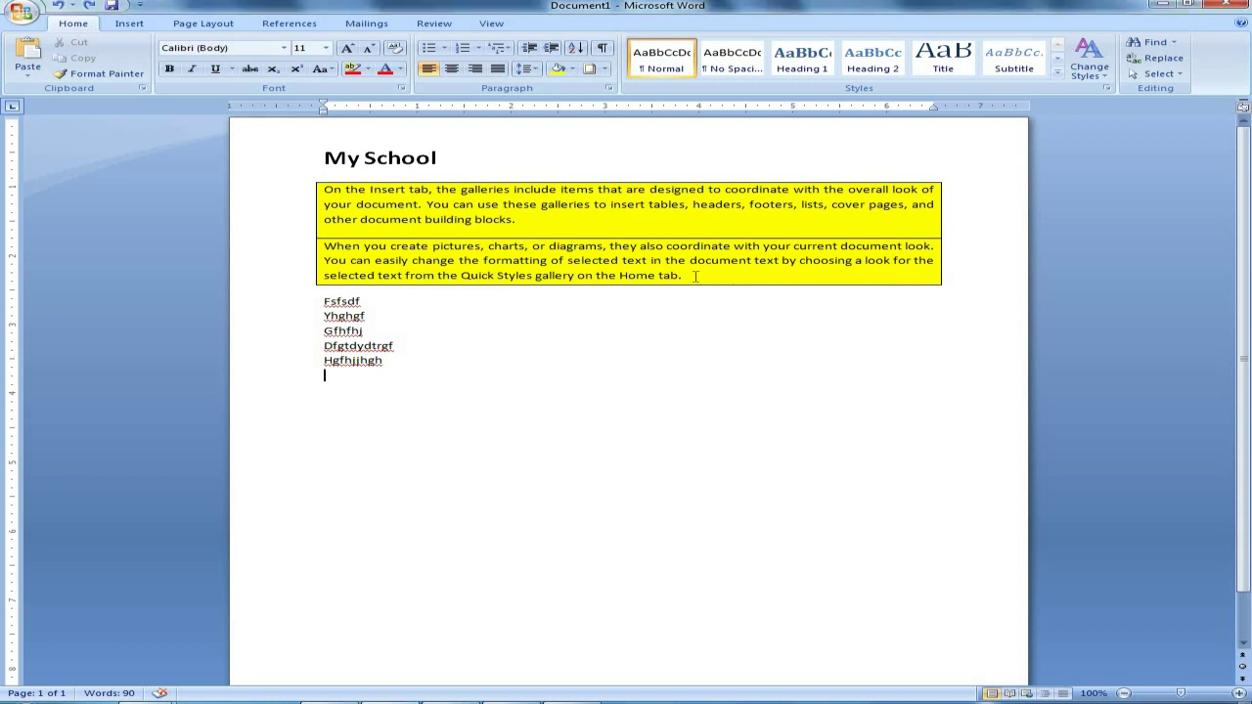
Step: Replace the borders with a single 3 pt thick double-line Box border around the yellow paragraphs
mouse_move(700, 276)
mouse_down()
mouse_move(558, 270)
mouse_move(323, 187)
mouse_up()
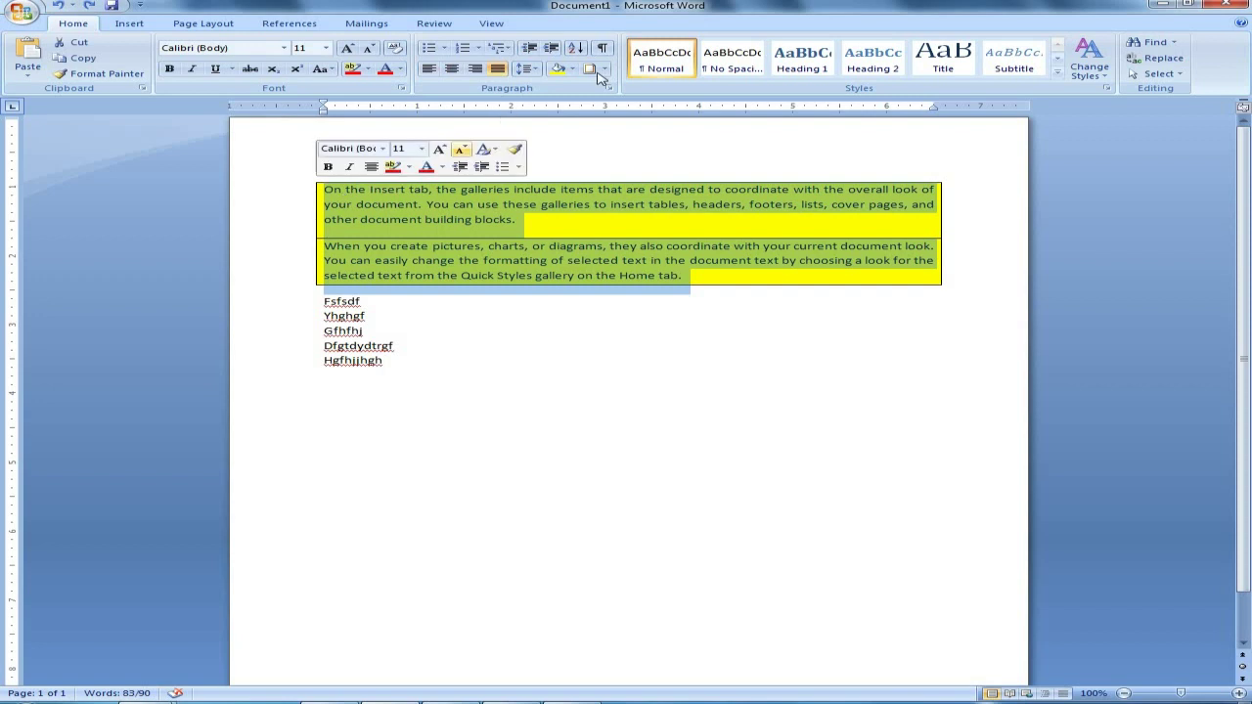
click(605, 70)
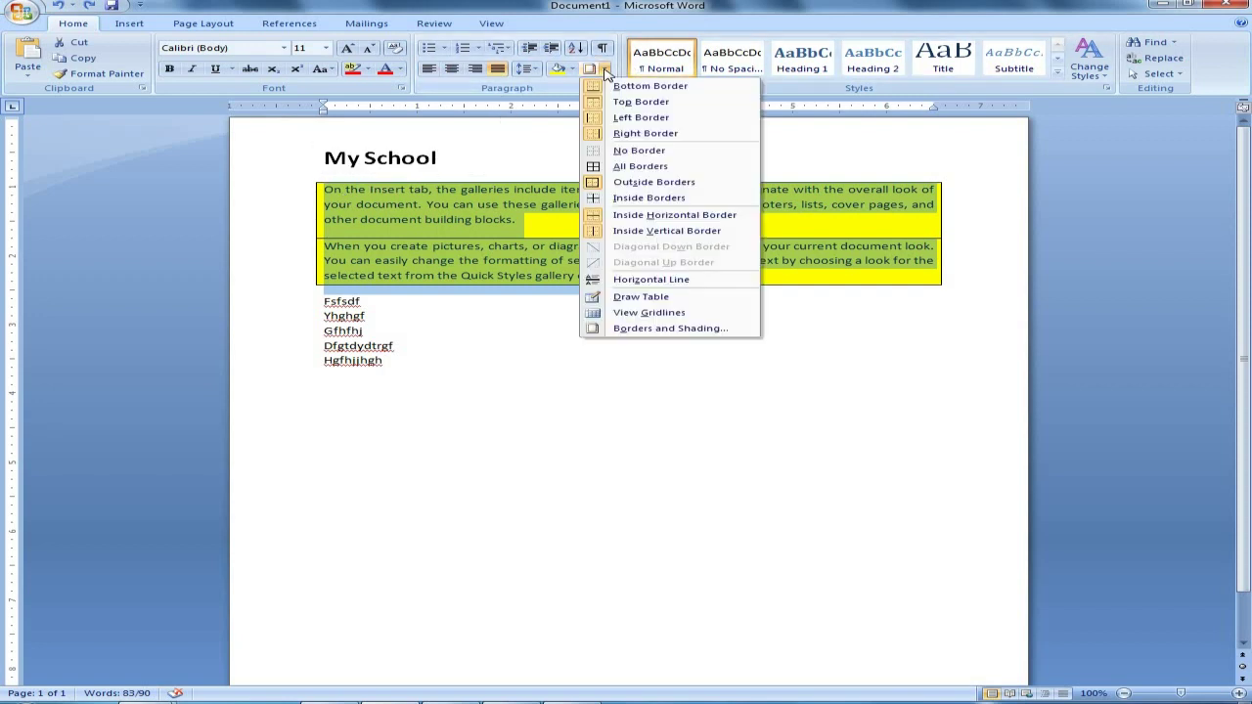
click(642, 331)
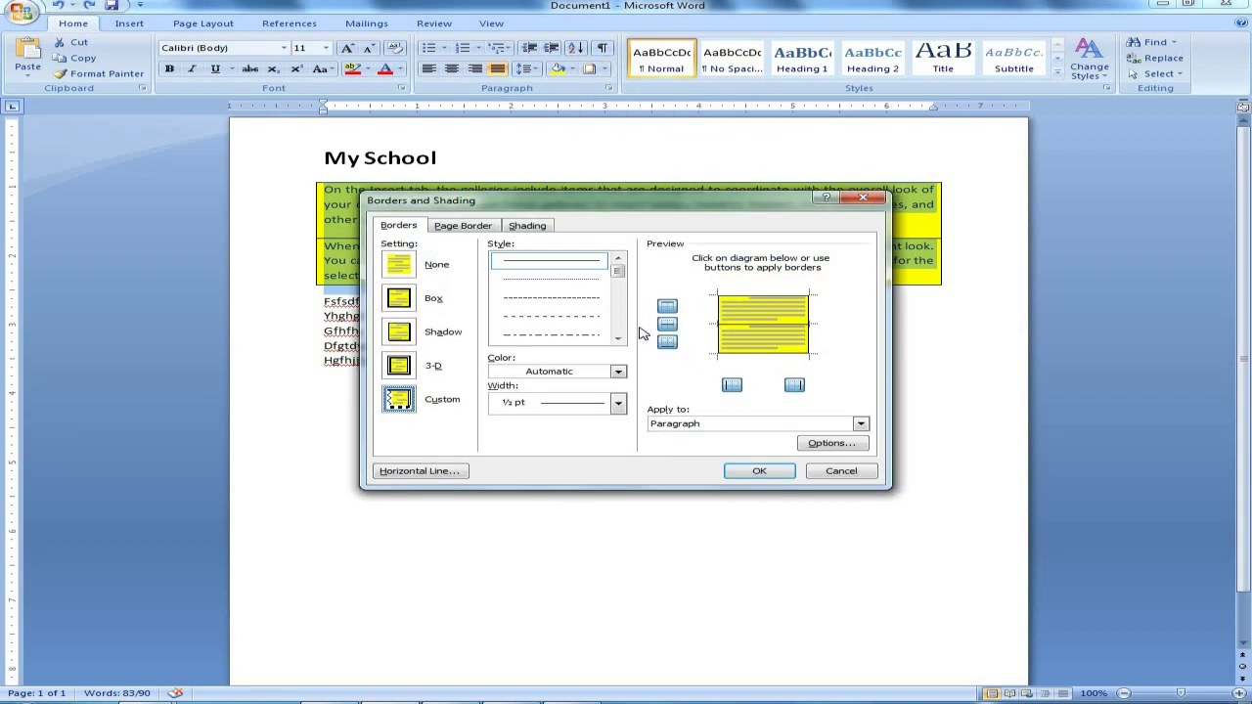
drag(617, 270, 623, 301)
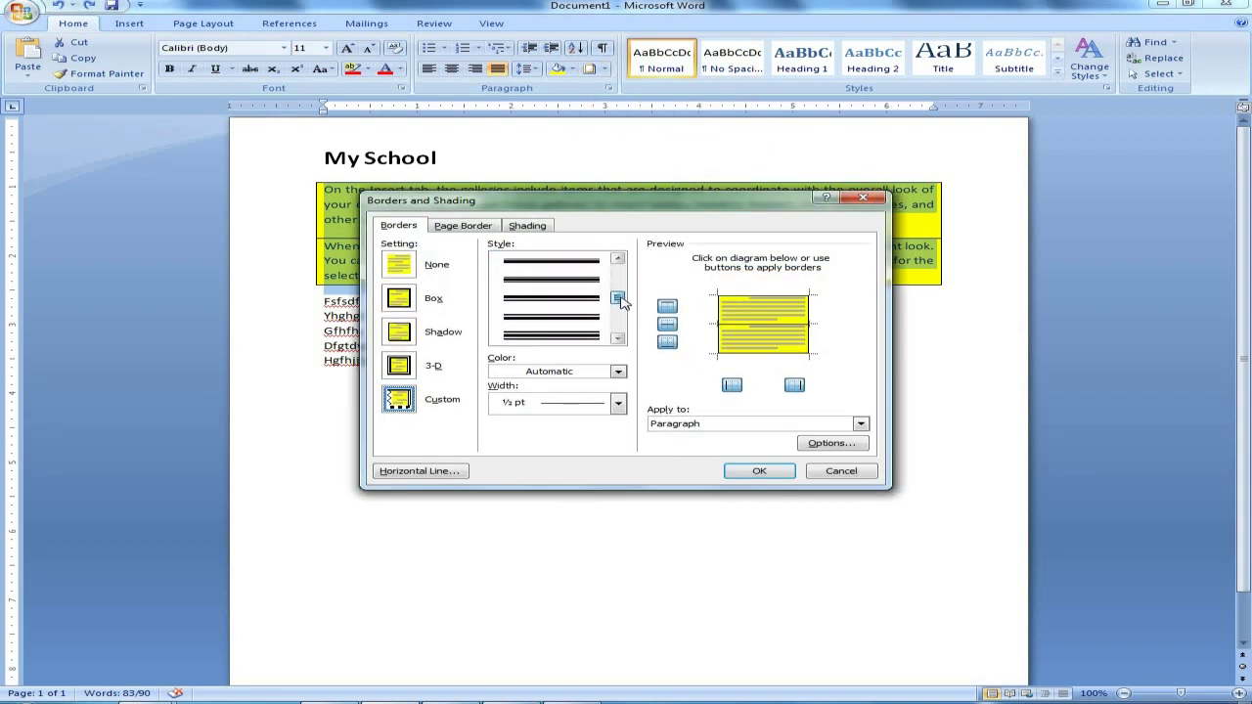
click(556, 340)
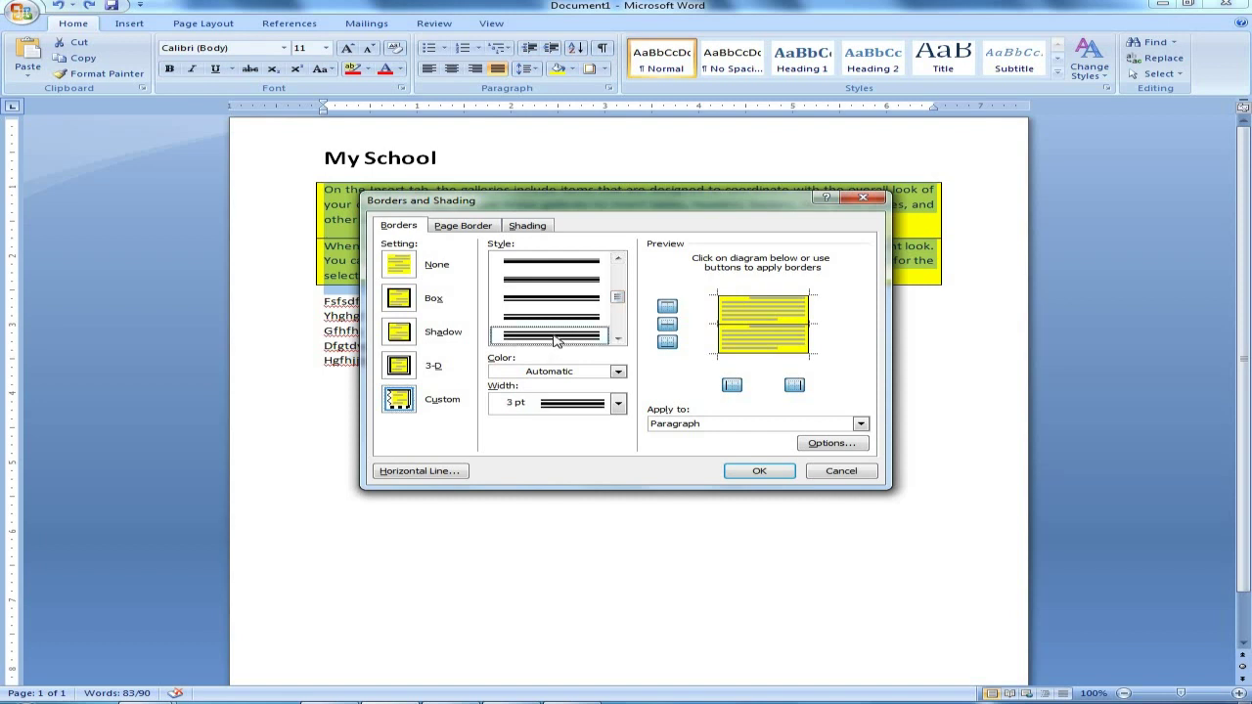
click(408, 303)
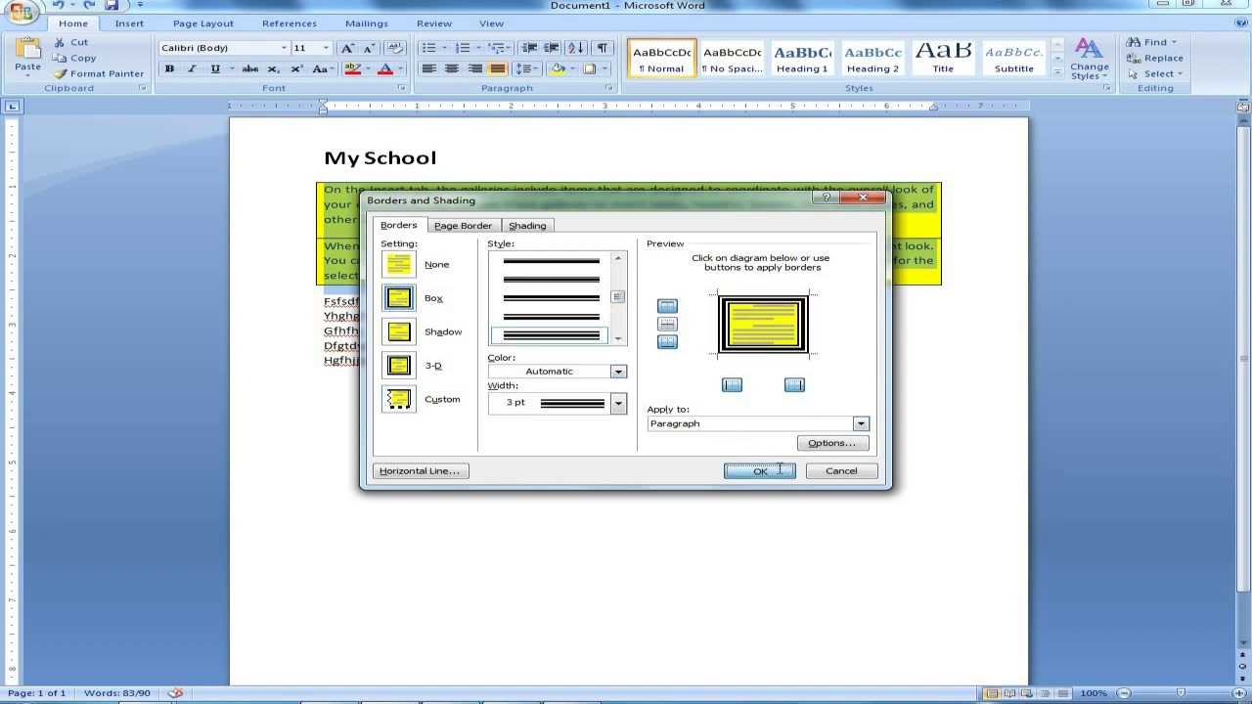
click(780, 471)
click(769, 382)
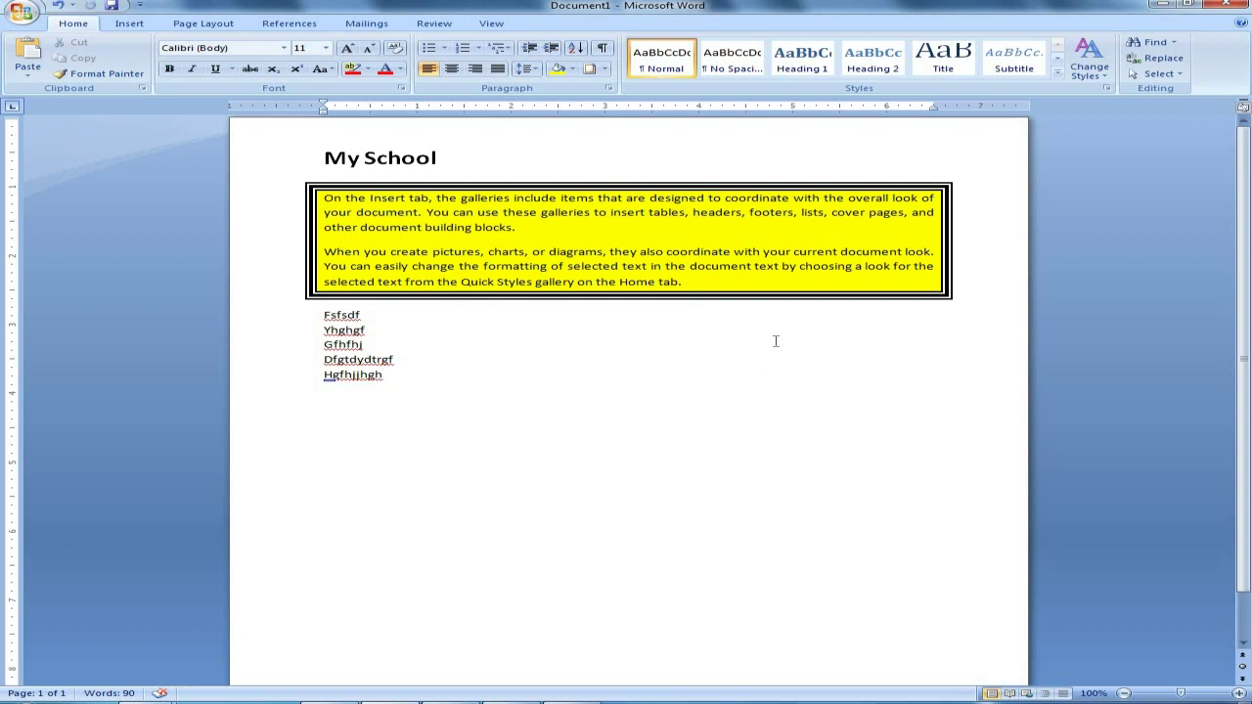
Step: Set the yellow paragraphs to No Border, leaving only their yellow shading
drag(682, 281, 506, 120)
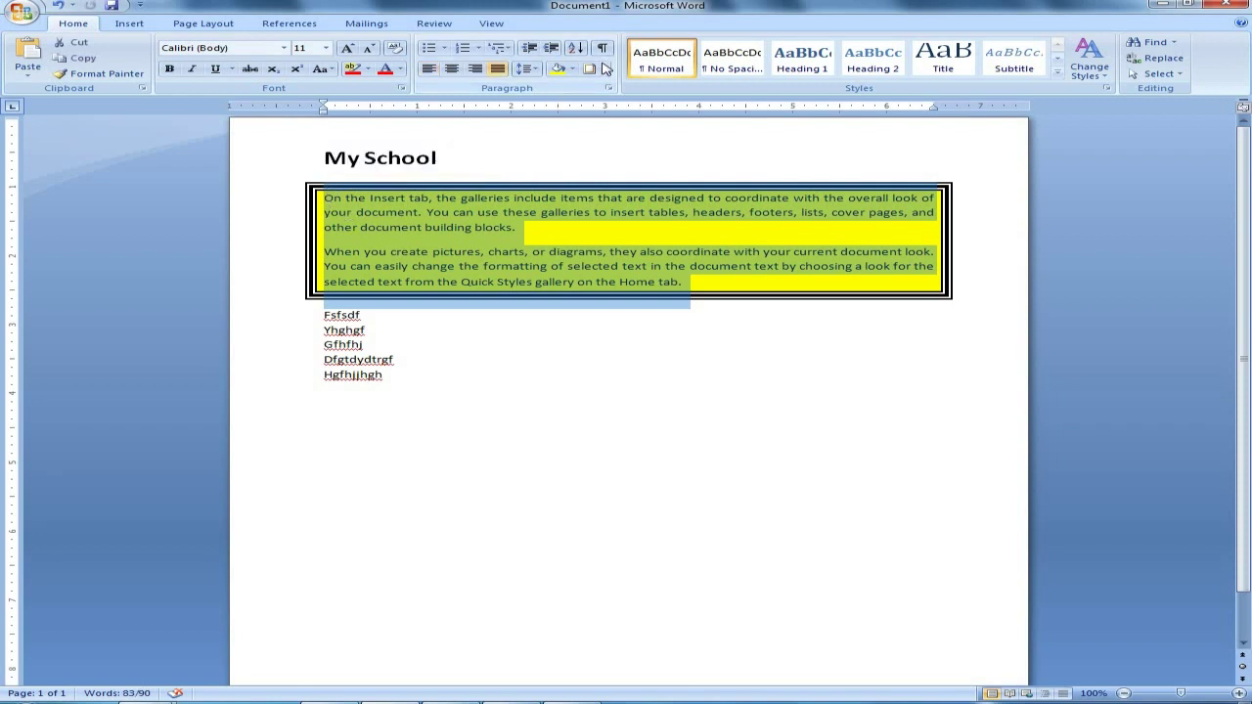
click(605, 69)
click(638, 151)
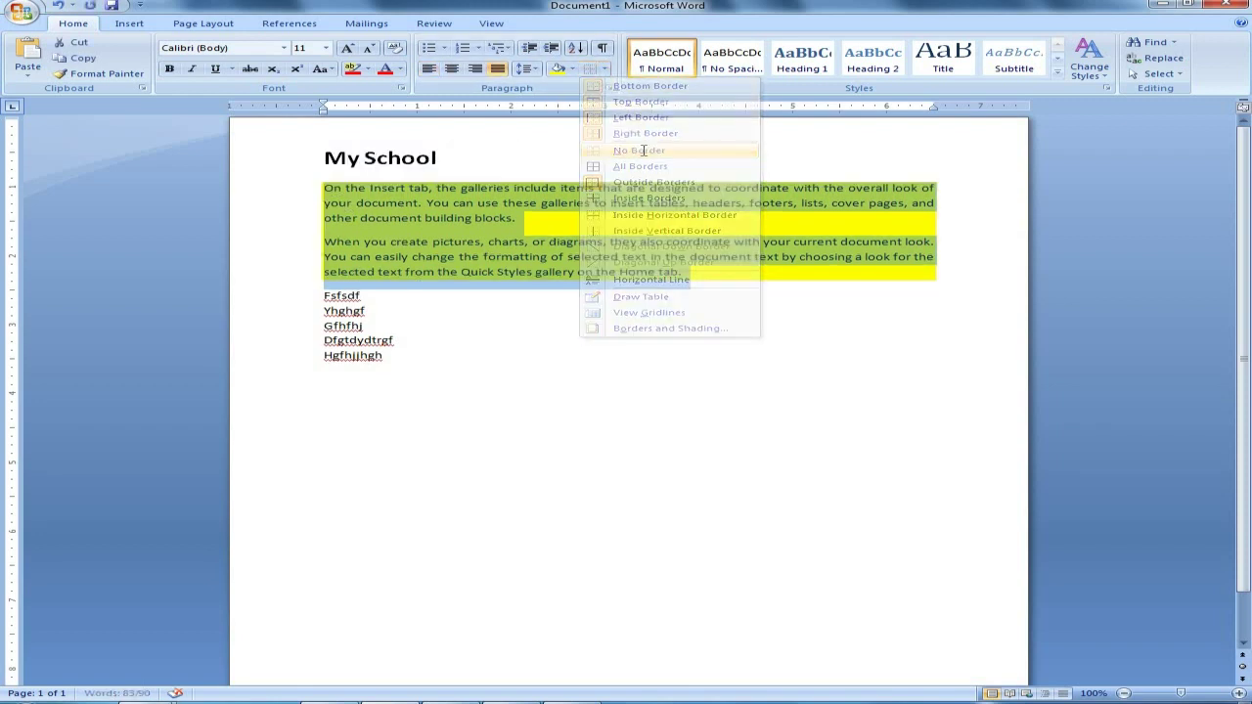
click(641, 316)
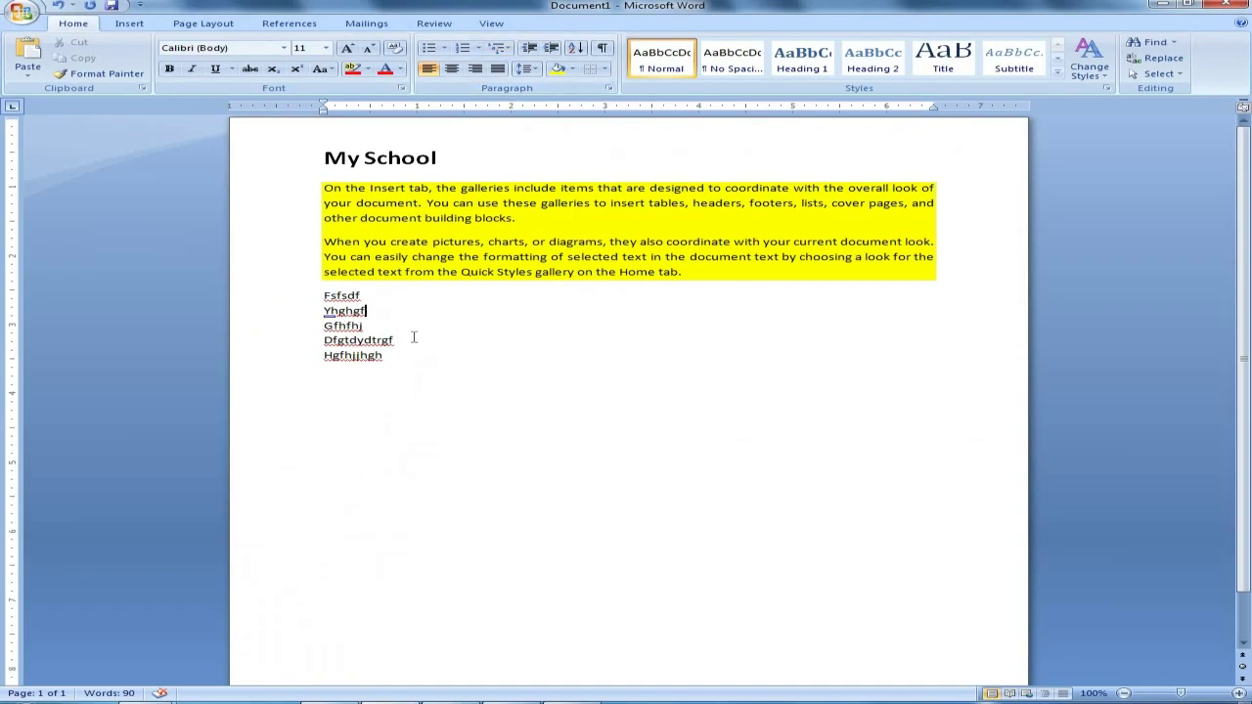
Step: Delete the five filler lines and type the heading 'Q.1 write questions?' in their place
mouse_move(401, 356)
mouse_down()
mouse_move(295, 313)
mouse_move(300, 300)
mouse_up()
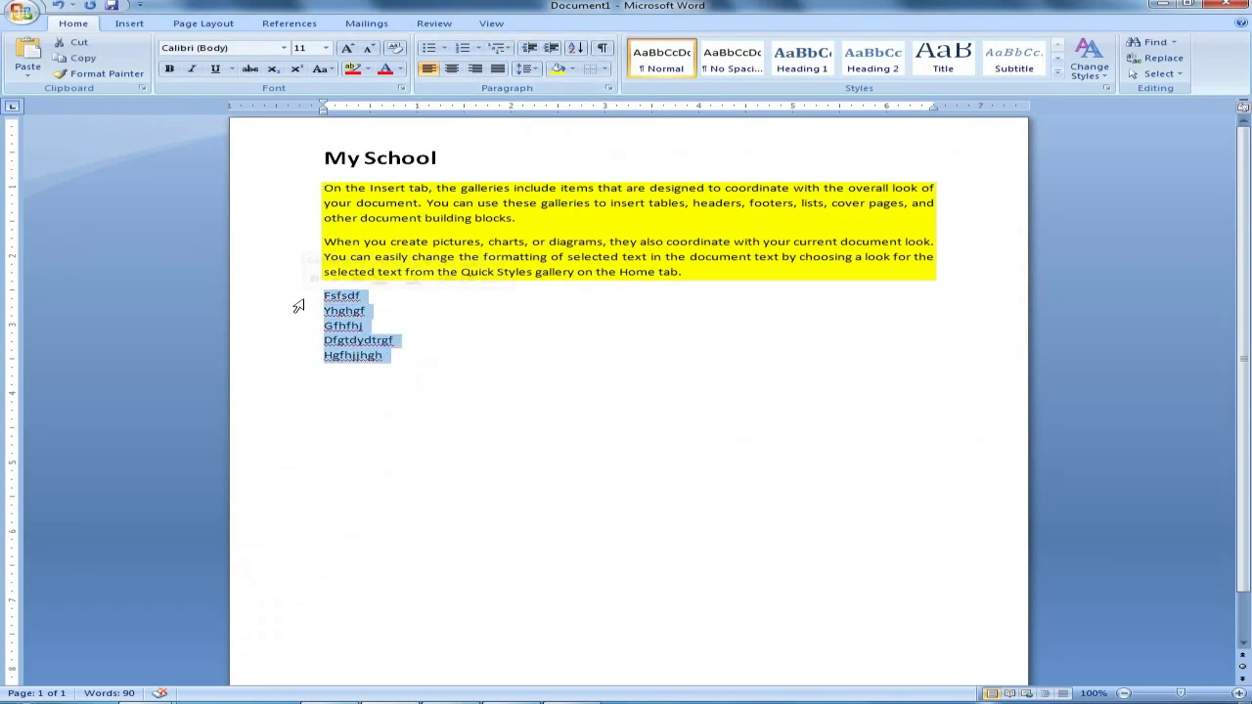
key(Delete)
text(a)
text(.1)
text(n)
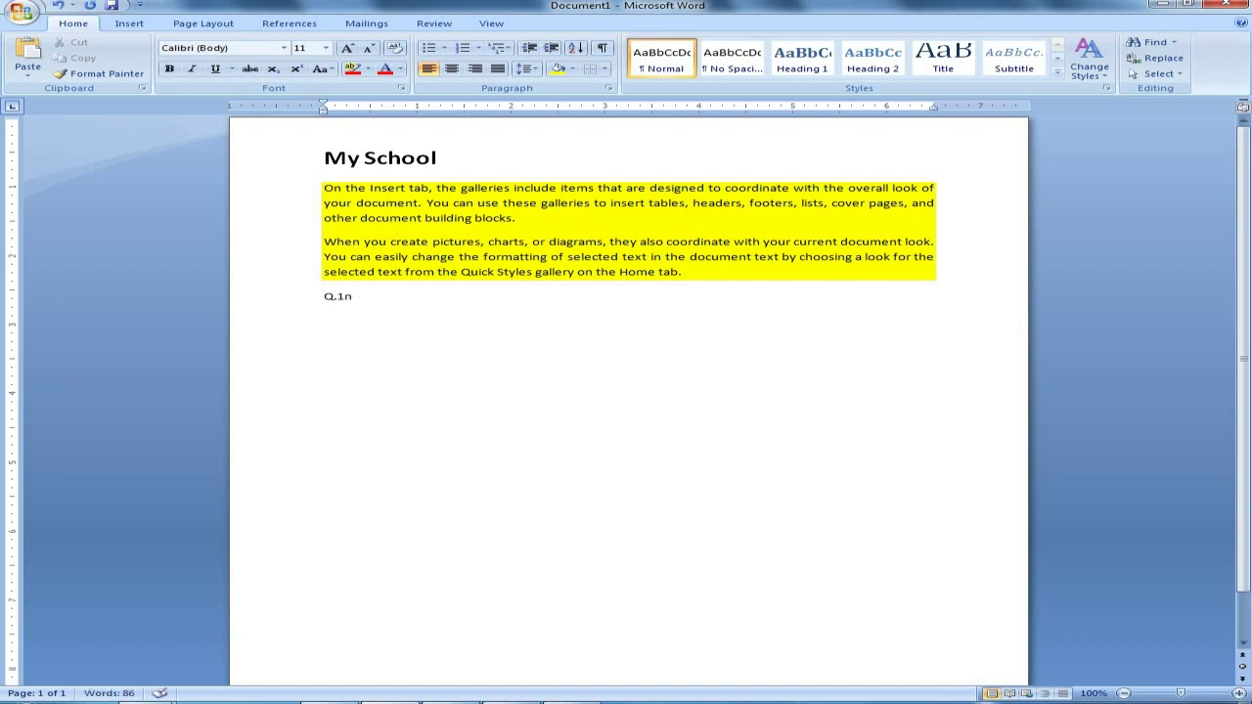
key(BackSpace)
text(weu)
key(BackSpace)
text(i)
text(te )
text(q)
text(ue)
text(stuin)
key(BackSpace)
key(BackSpace)
key(BackSpace)
text(io)
text(ns)
text(?)
key(Return)
Step: Type the questions 'What is Computer', 'What is Ram' and 'What is user' on separate lines
text(whar)
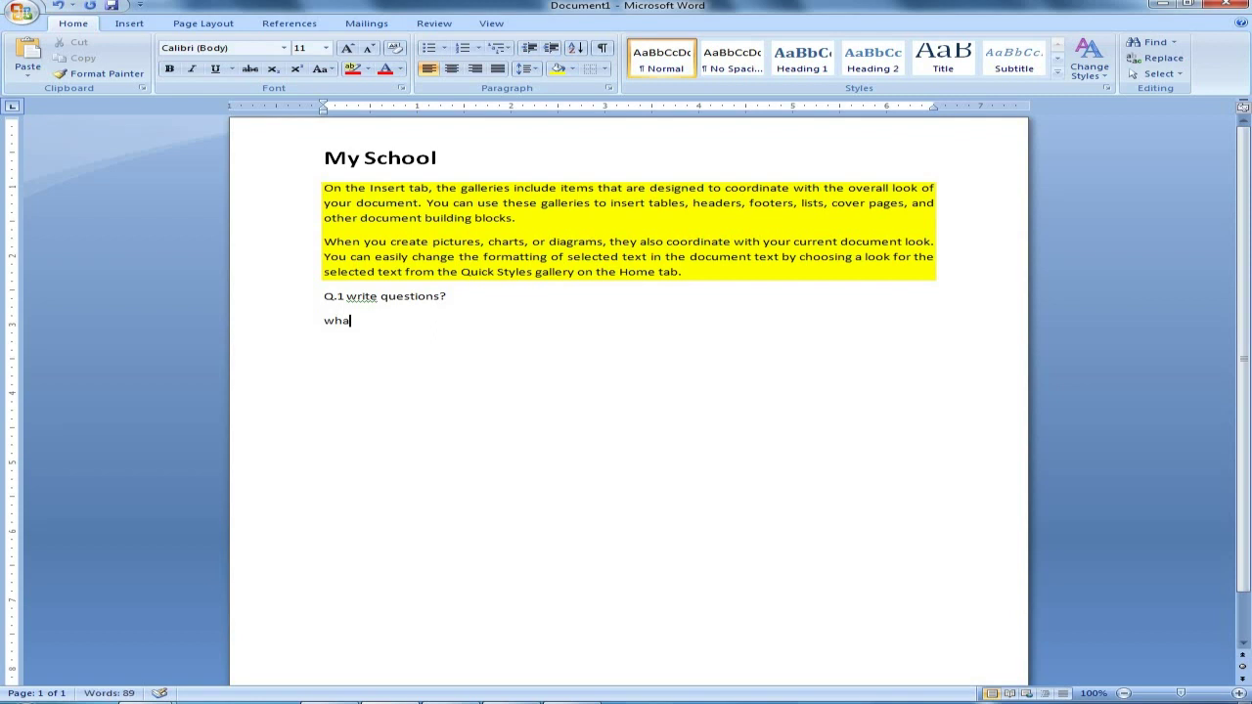
key(BackSpace)
text(t is )
text(Computer)
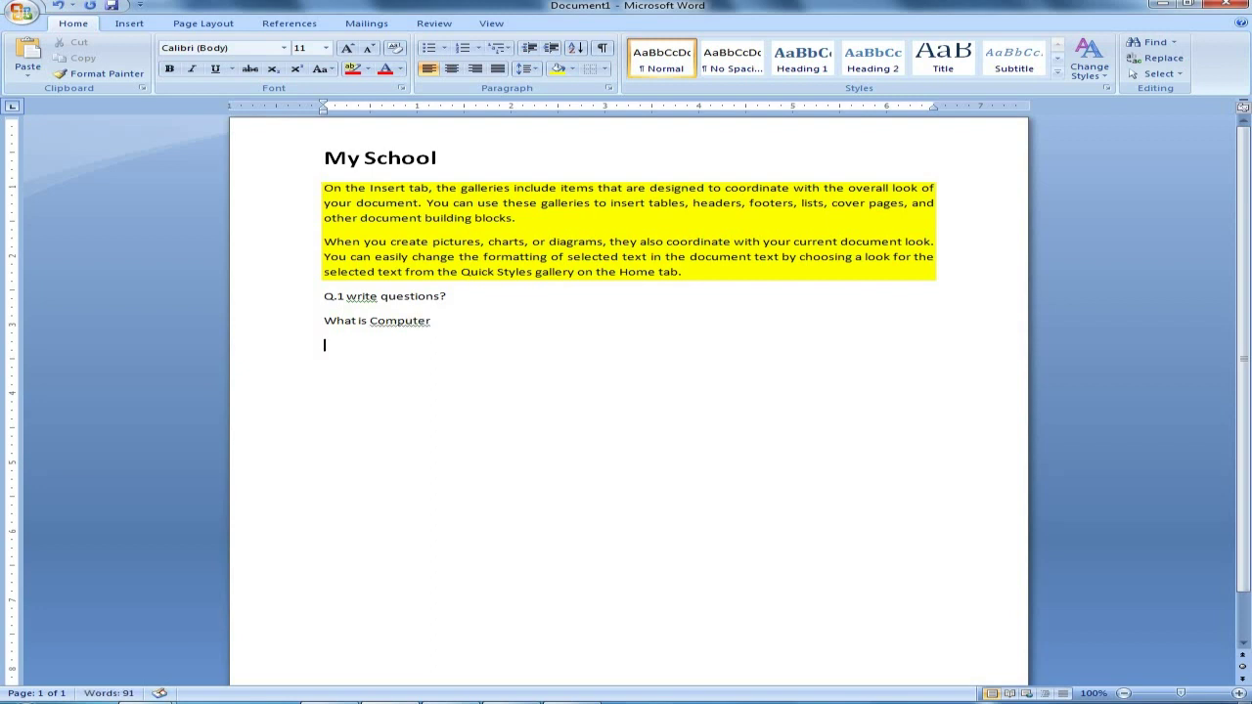
key(Return)
text(What is Ran)
key(BackSpace)
text(m)
key(Return)
text(What)
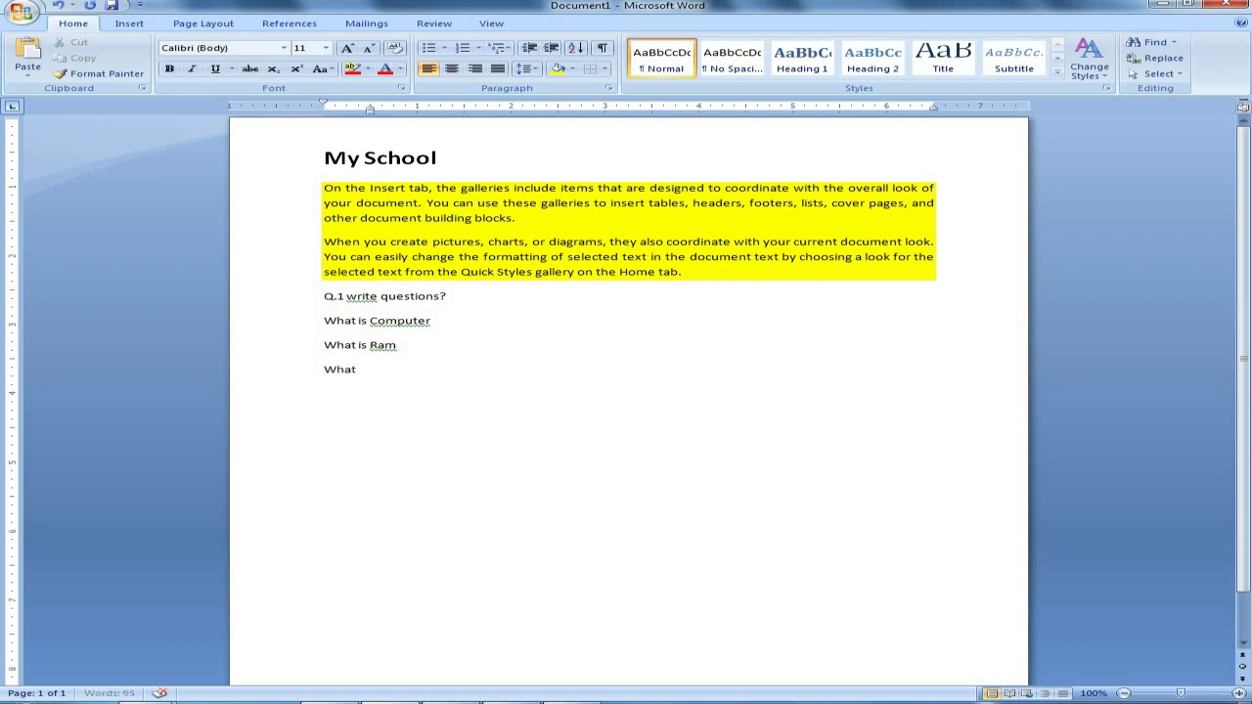
text( u)
key(BackSpace)
text(y)
key(BackSpace)
text(user)
Step: Number the three question lines using the lowercase roman numeral format i., ii., iii
drag(400, 369, 324, 319)
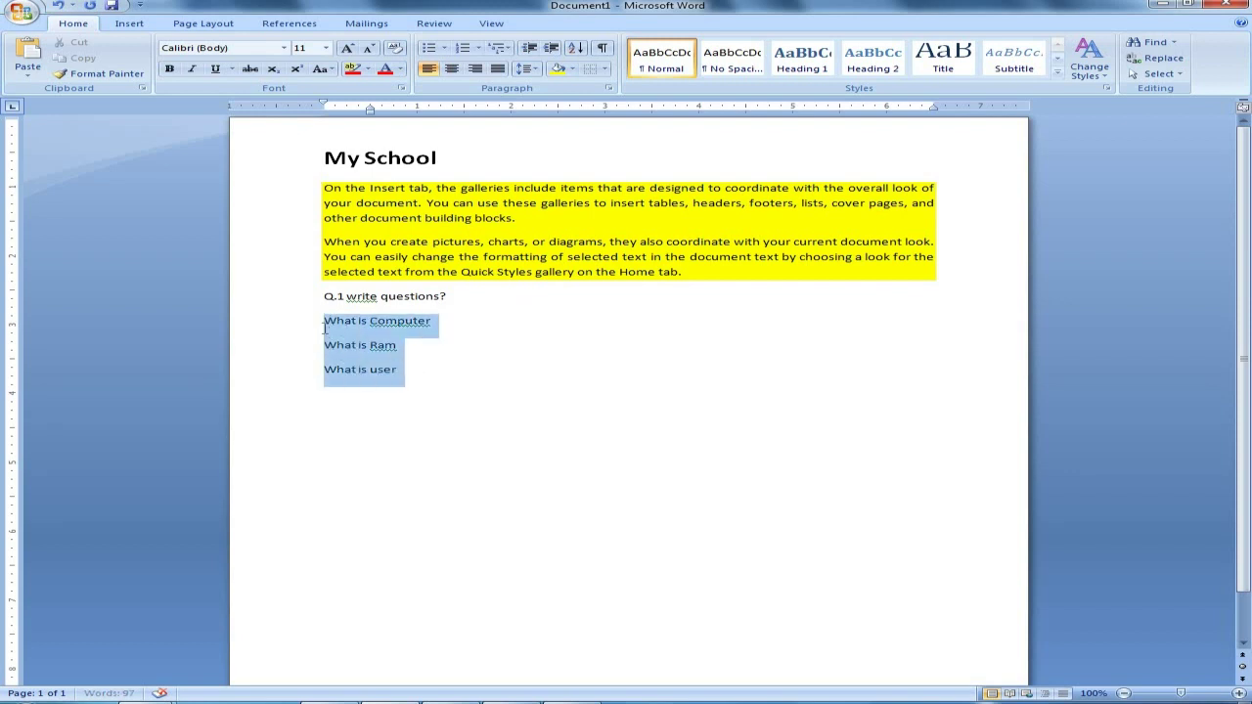
click(444, 49)
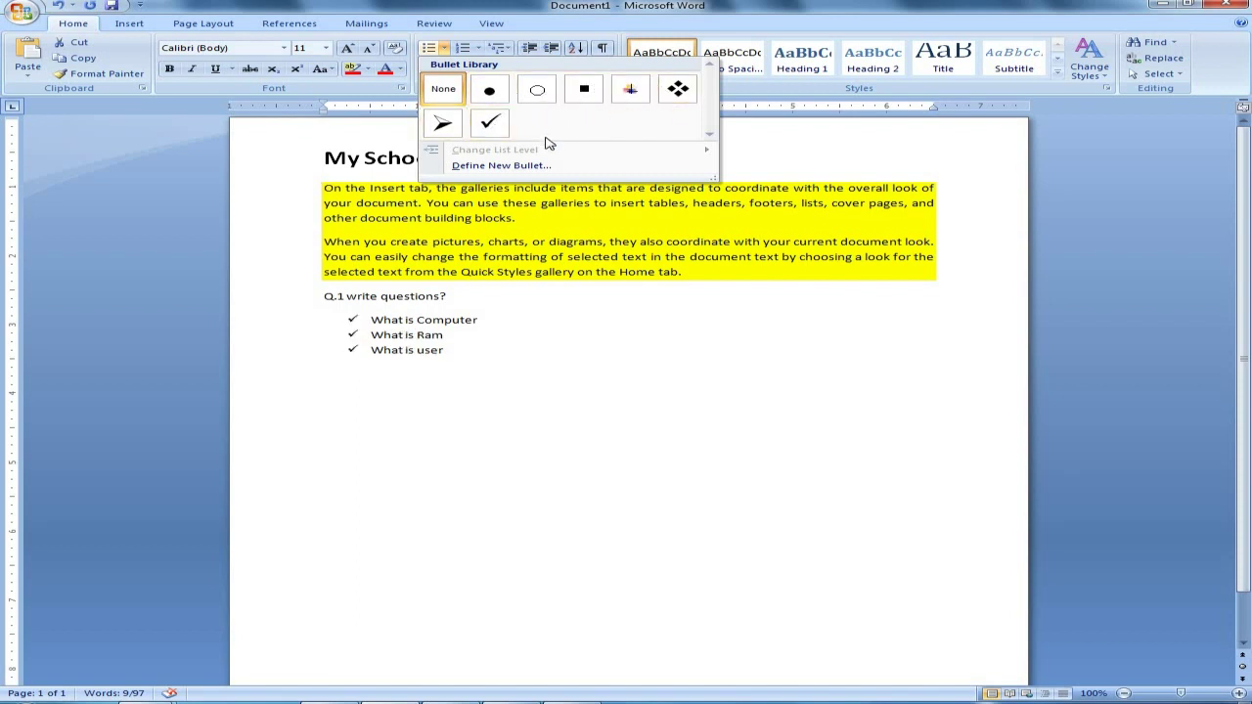
click(478, 48)
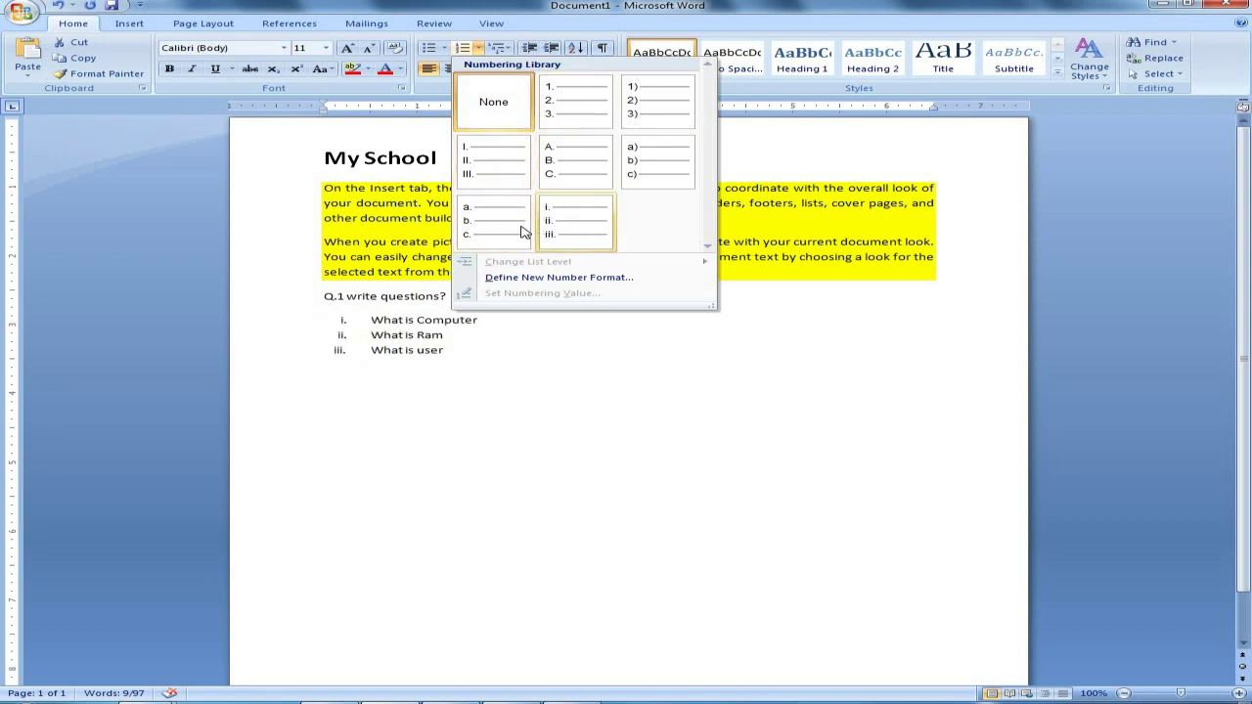
click(564, 225)
click(520, 354)
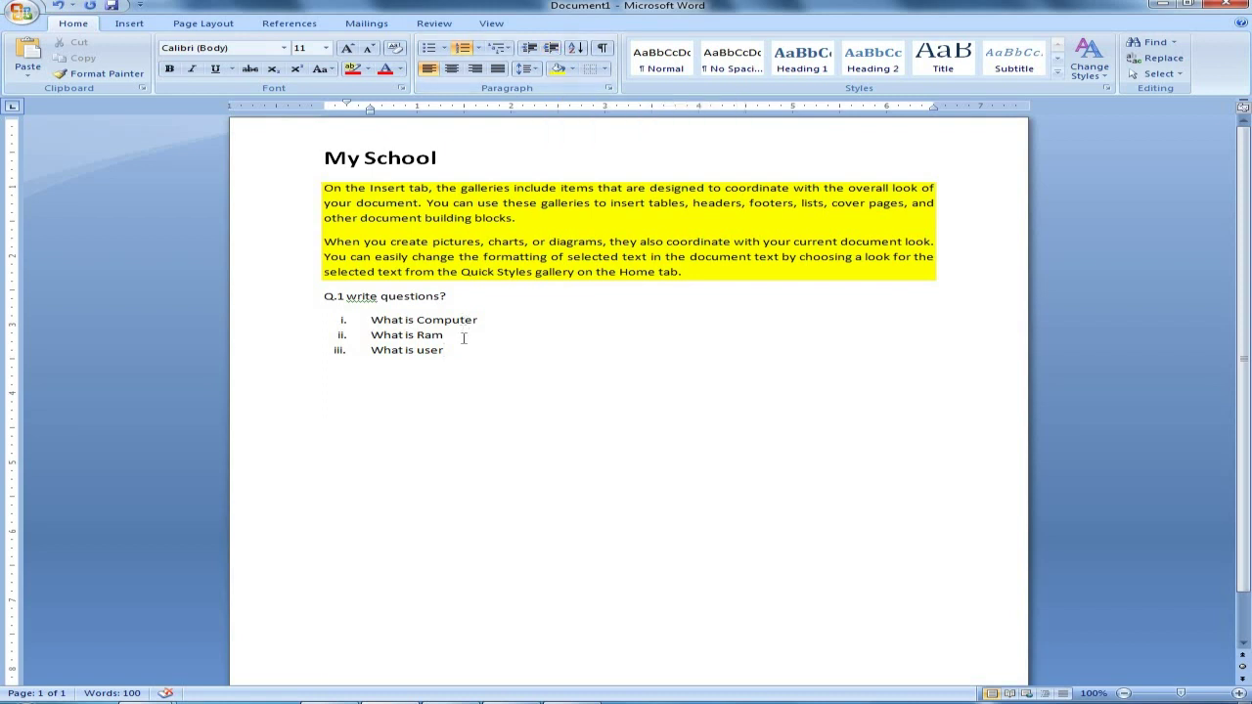
Step: Delete the Q.1 line and the numbered question list
drag(445, 350, 345, 311)
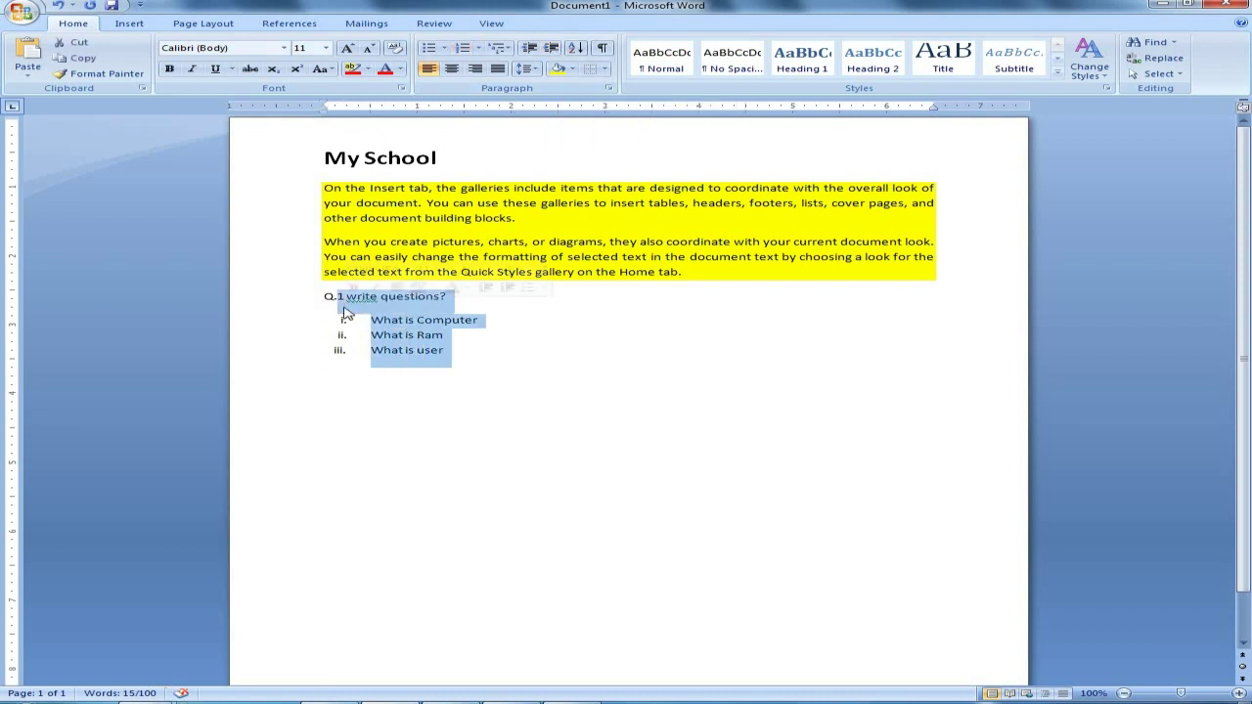
key(Delete)
key(BackSpace)
key(BackSpace)
Step: Type 'Latter' and, on the next line, 'hjkfhjkfsh'
text(Latter)
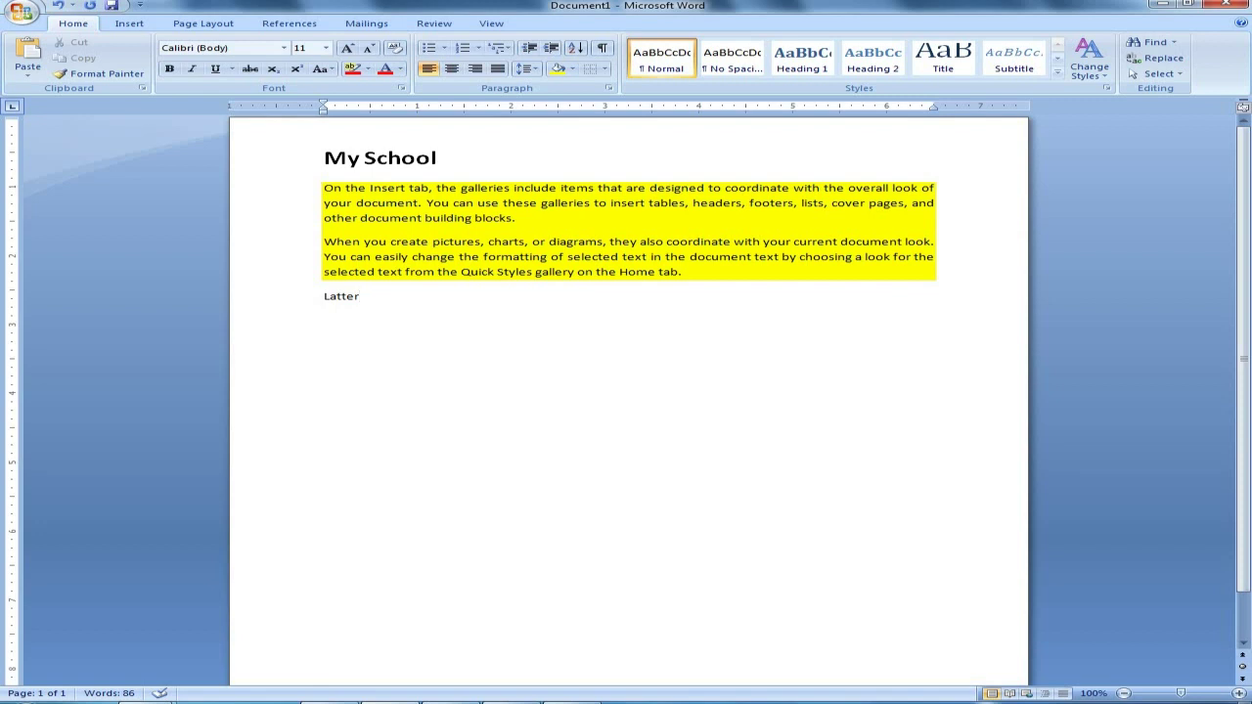
key(Return)
text(hjkfhjkfsh)
key(Return)
Step: Indent seven steps and type three lines: Ddfghfghfgf, ghjgghjghj and hjkhjkhk
click(551, 51)
click(551, 50)
click(550, 51)
click(551, 51)
click(551, 51)
click(550, 51)
click(551, 51)
click(551, 51)
click(550, 51)
click(551, 51)
text(Ddfghfghfgf)
key(Return)
text(ghjgghjghj)
key(Return)
text(hjkhjkhk)
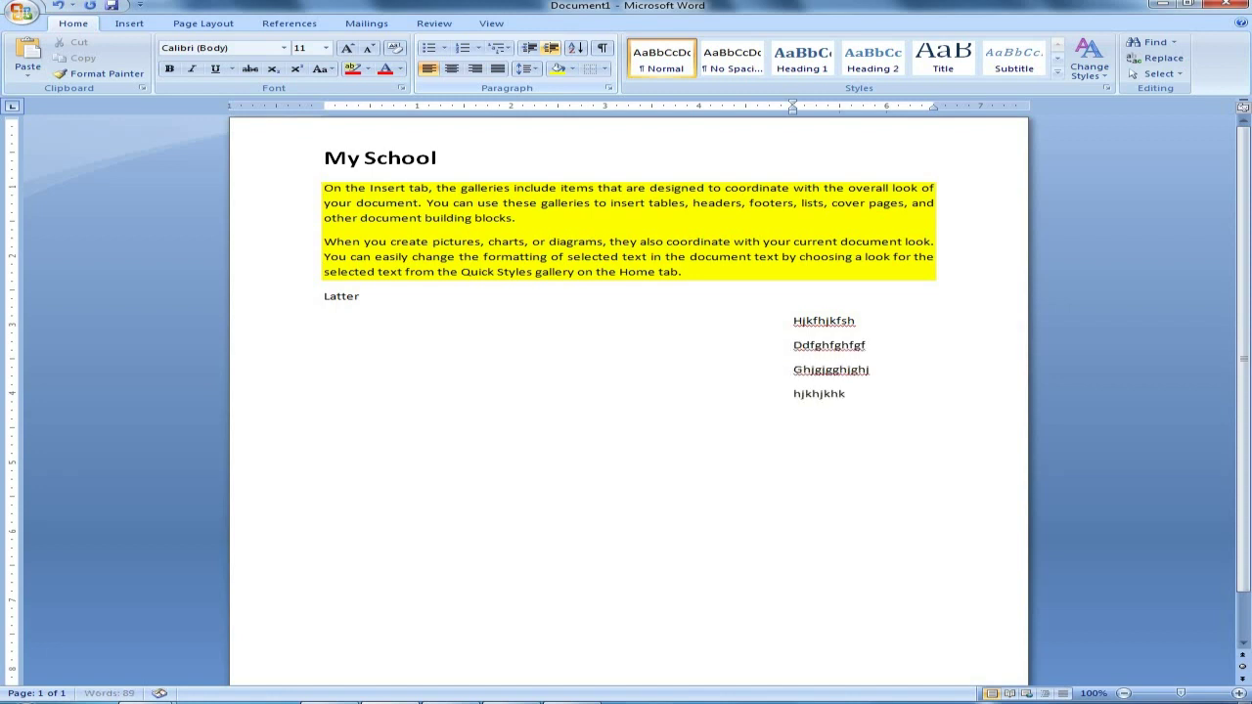
key(Return)
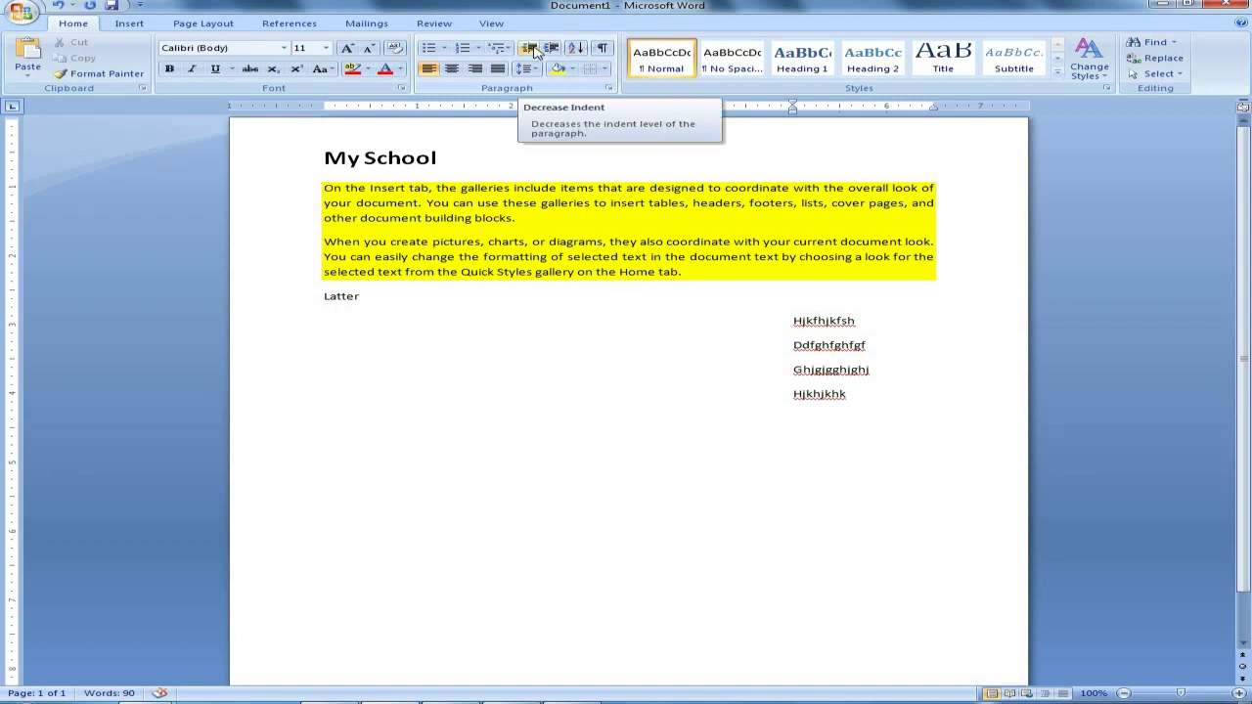
Step: Decrease the indent back to the left margin, then delete all the document's text
click(533, 47)
click(532, 47)
click(532, 47)
click(532, 47)
click(532, 47)
click(532, 47)
click(532, 47)
click(532, 47)
click(532, 47)
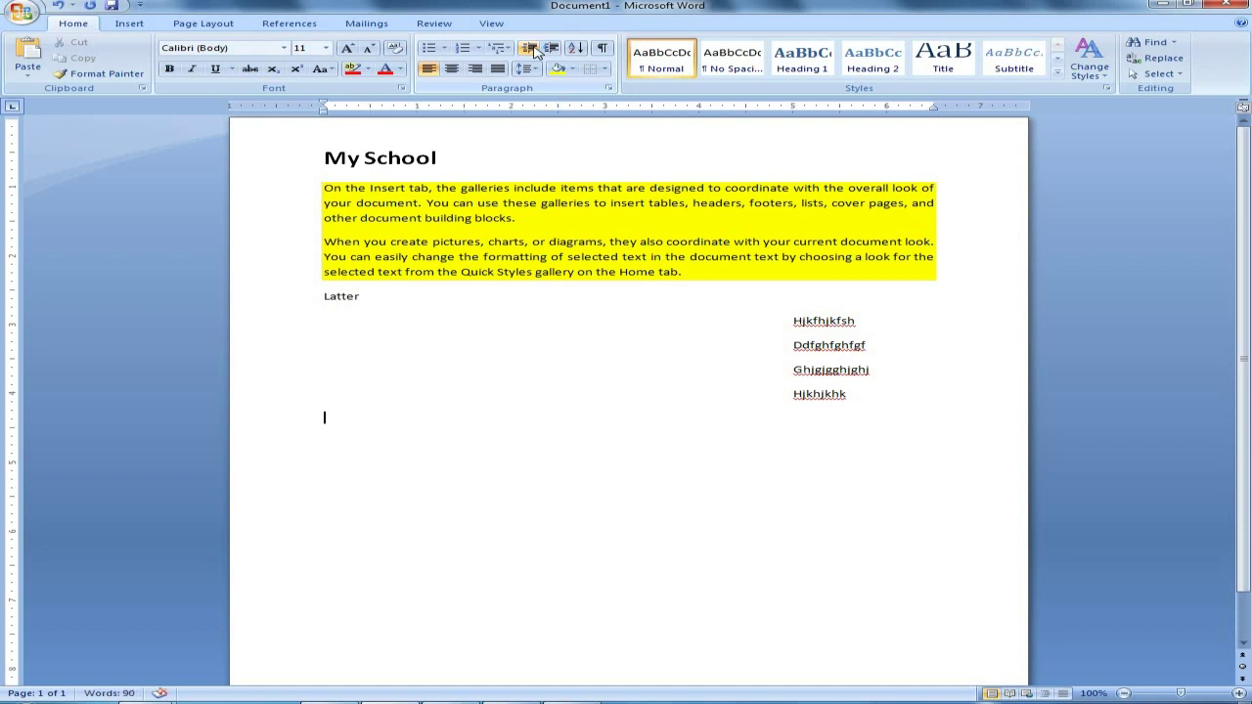
key(ctrl+a)
key(Delete)
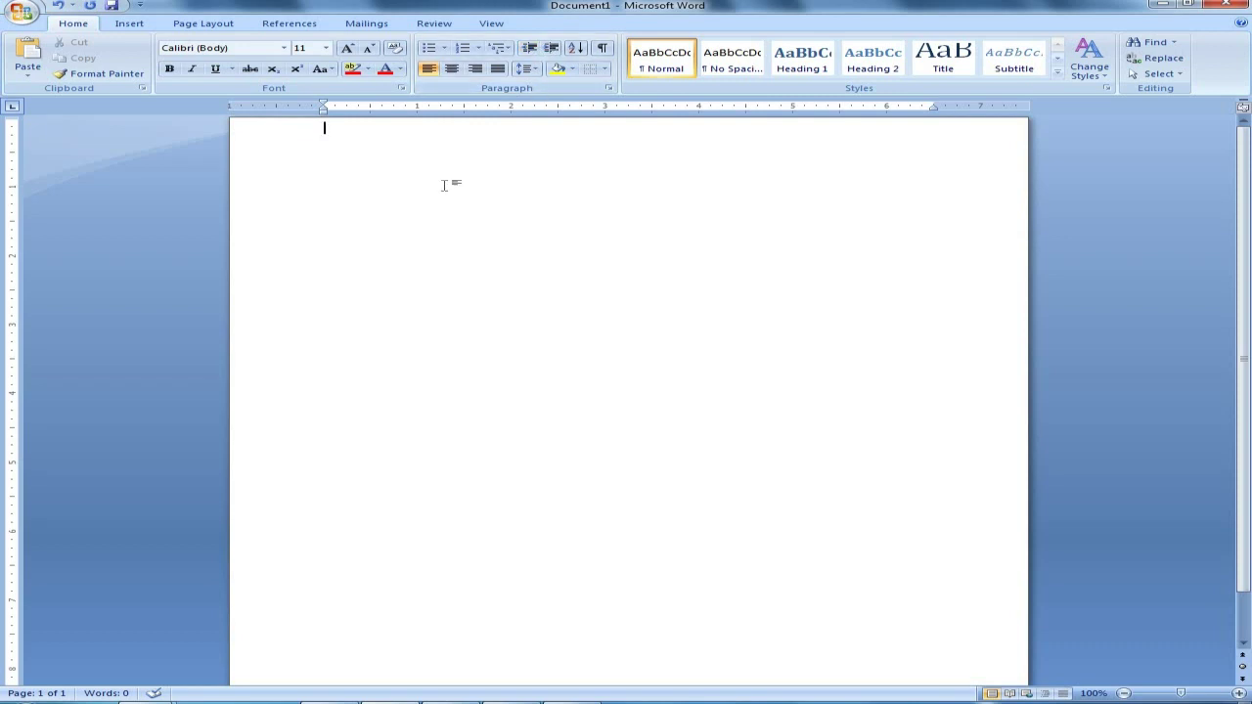
Step: Type 'arskab' Tab 'fghfghty', then 'dgfdgfdd hyjghkj', then 'fghfghfgh' Tab 'mghjhj' on three lines
text(arskab)
key(Tab)
key(Tab)
key(Tab)
text(fghfghty)
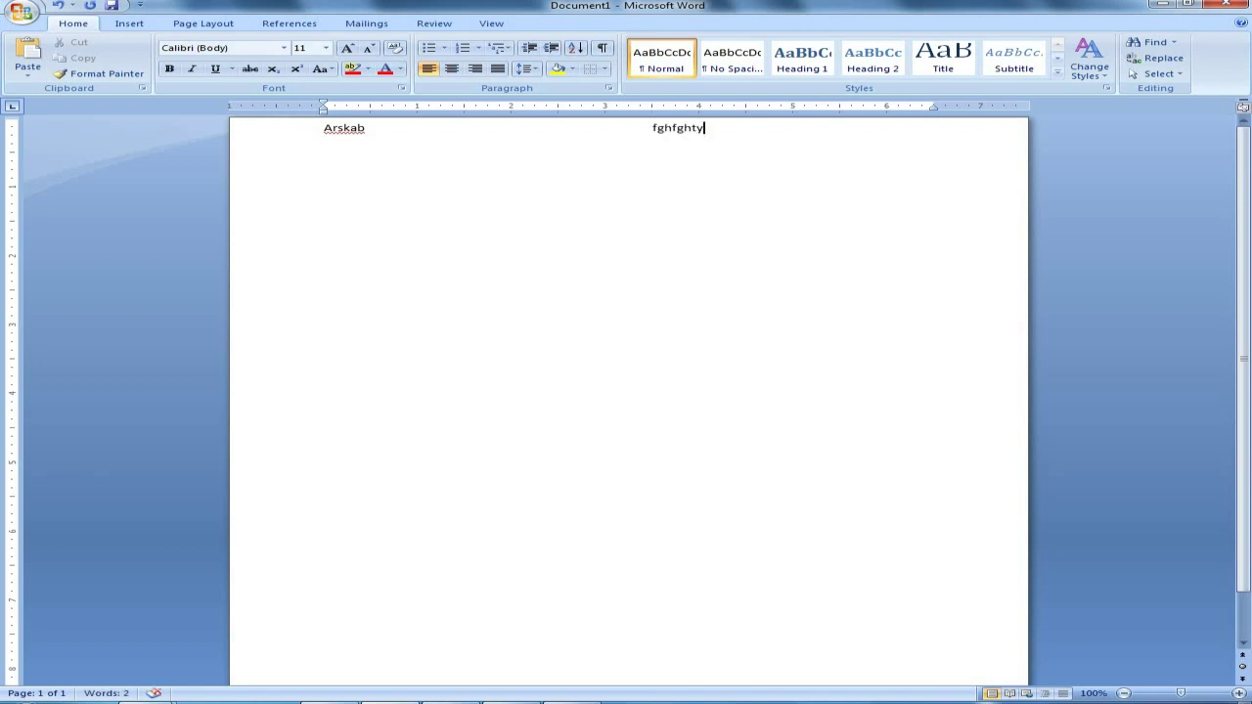
key(Return)
text(dgfdgfdd)
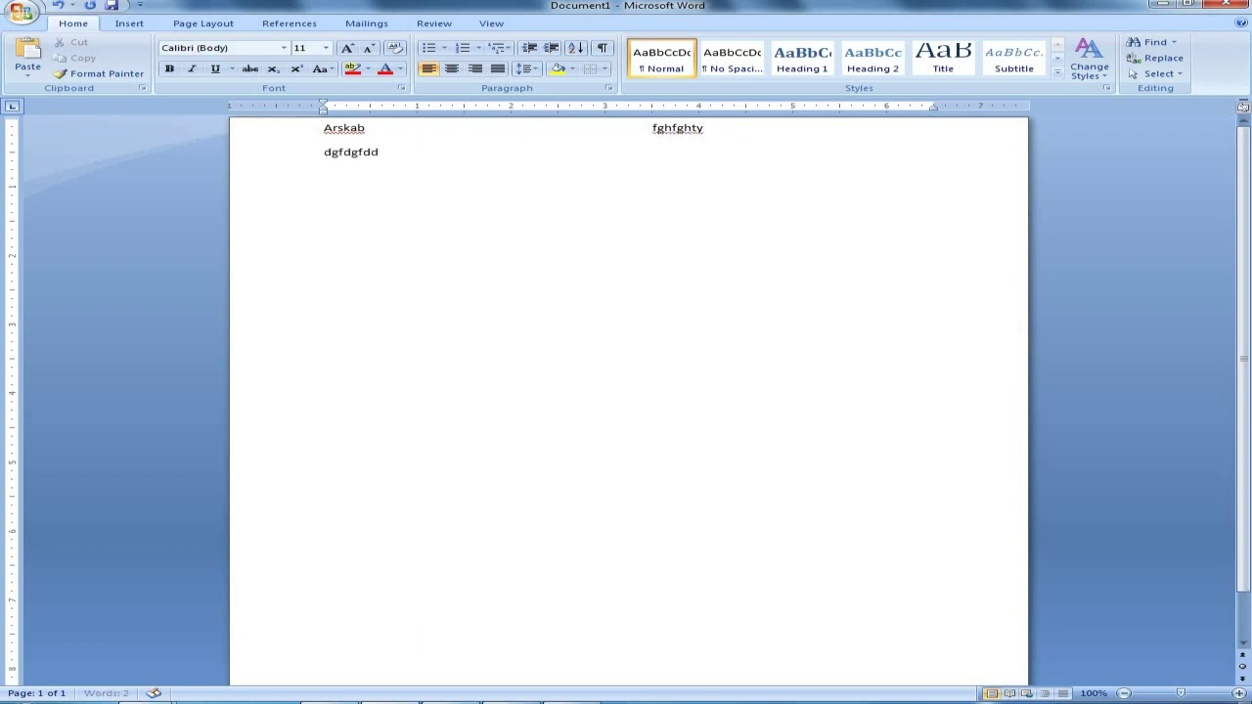
text( hyjghkj)
key(Return)
text(fghfghfgh)
key(Tab)
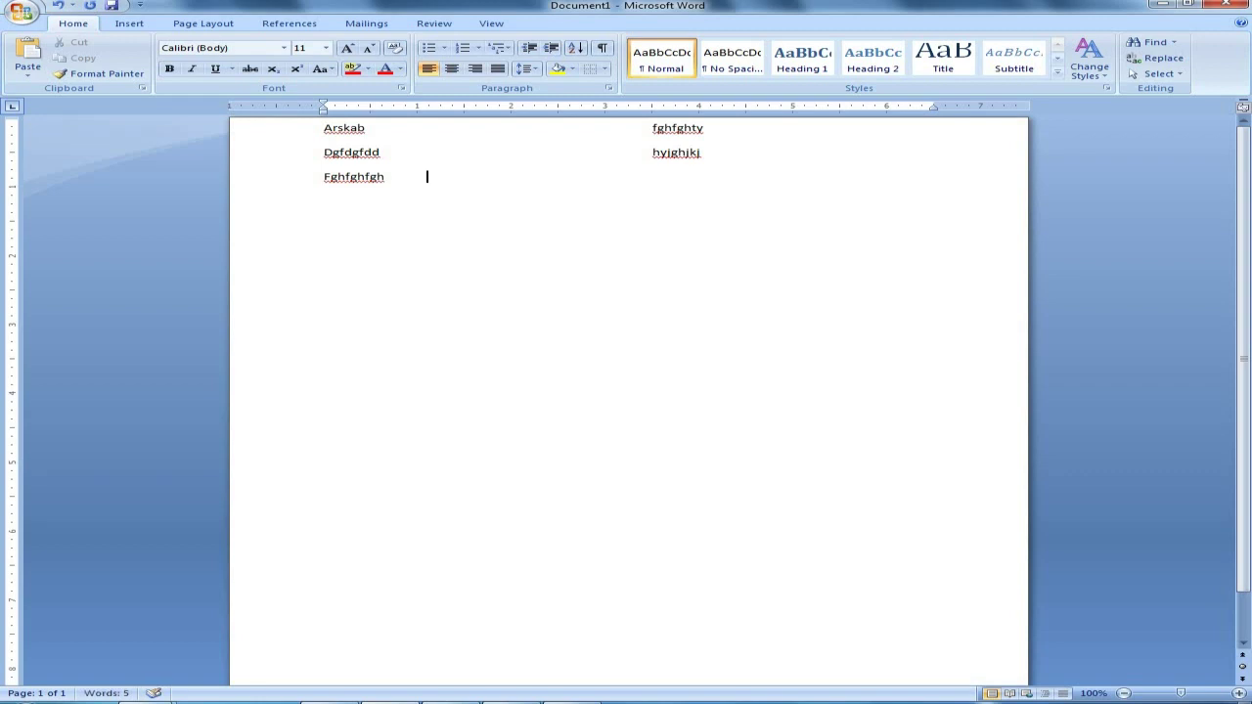
text(mghjhj)
Step: Select the three tabbed lines and turn on Show/Hide ¶ formatting marks
drag(350, 147, 347, 129)
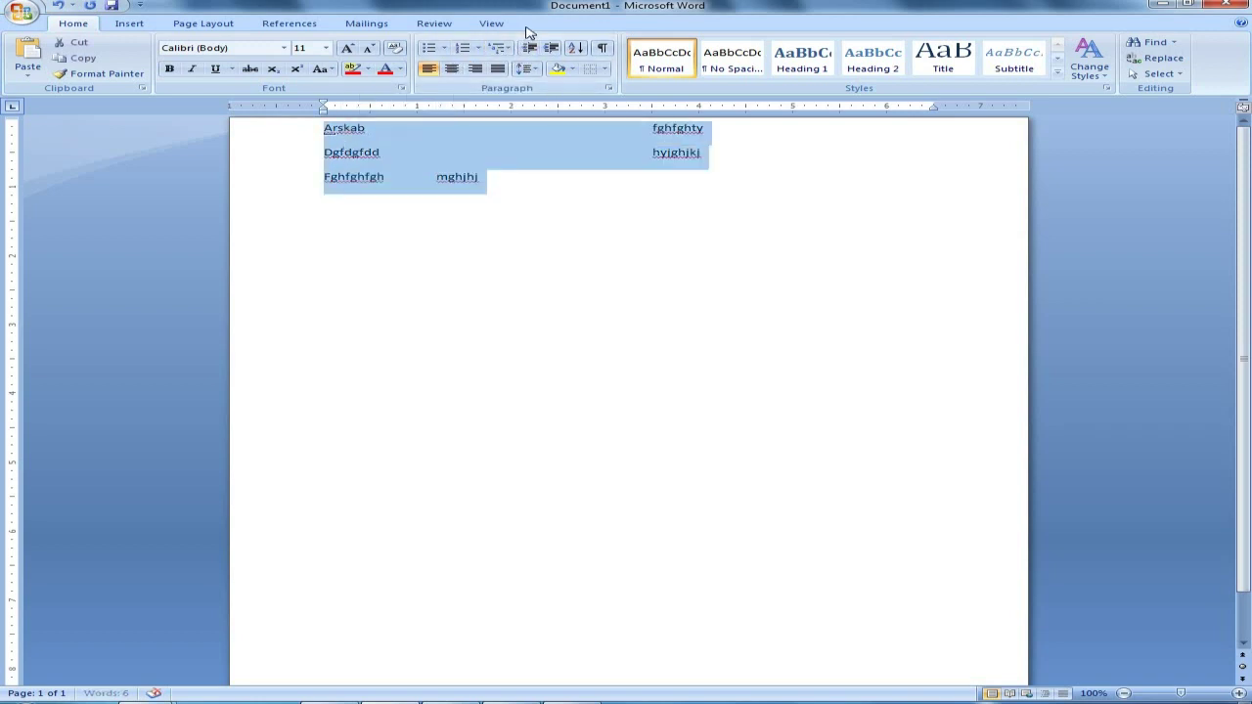
click(603, 49)
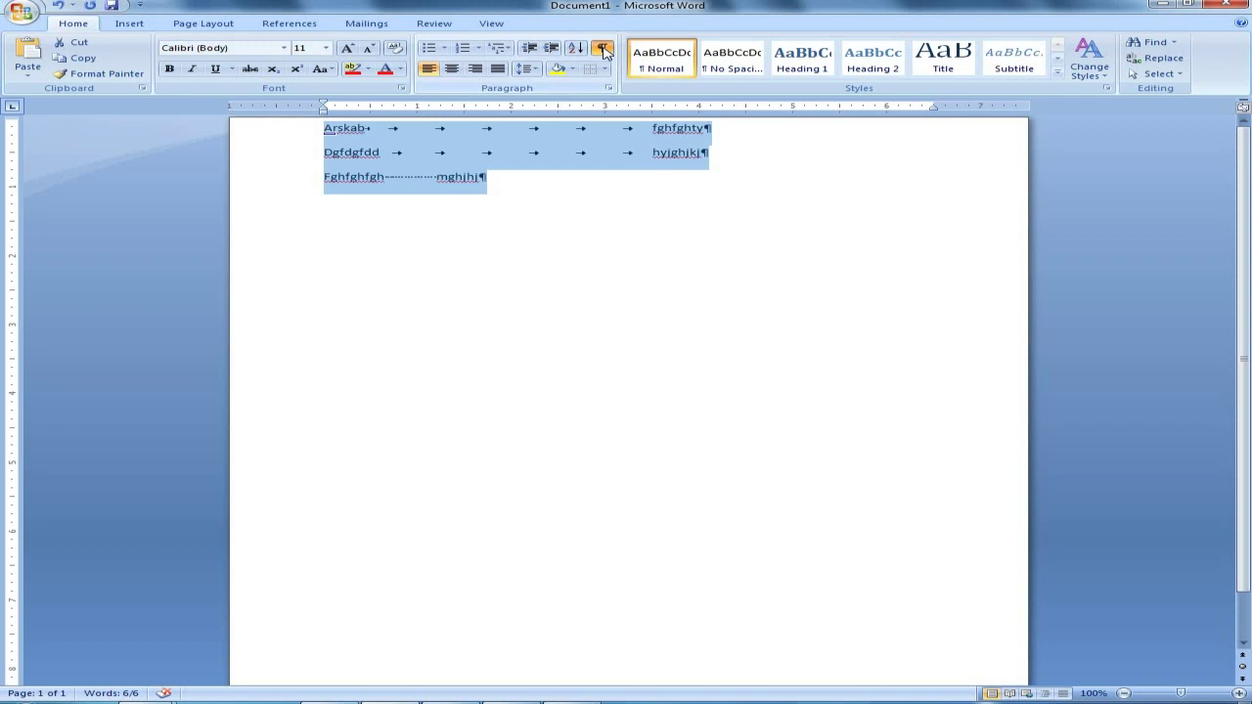
click(599, 207)
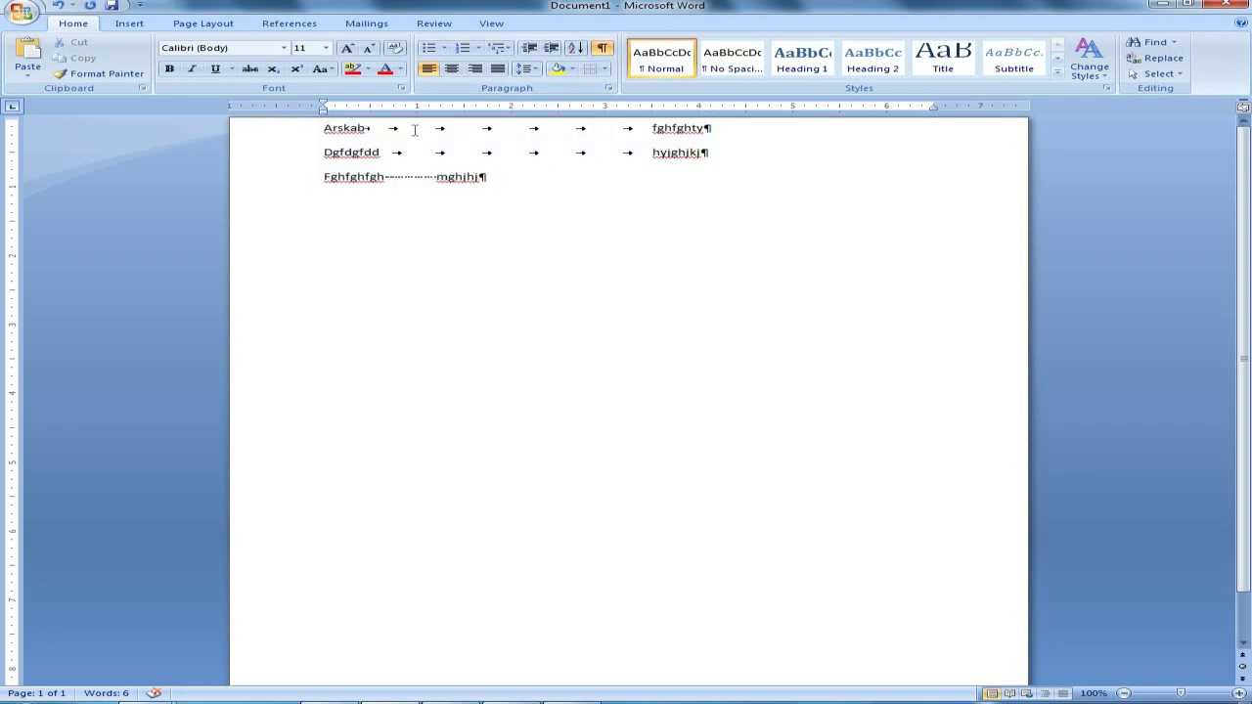
Step: Select the first line's tab marks, then the last letter of fghfghty
drag(392, 127, 622, 127)
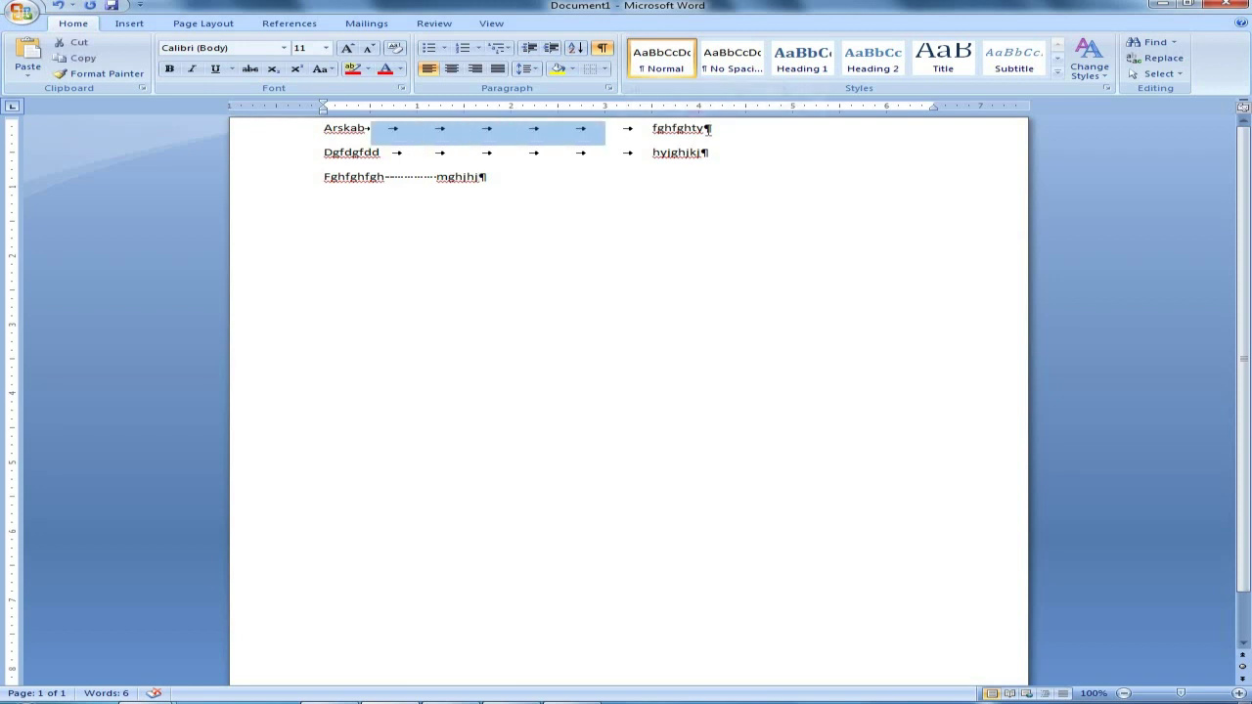
click(711, 127)
drag(699, 127, 719, 132)
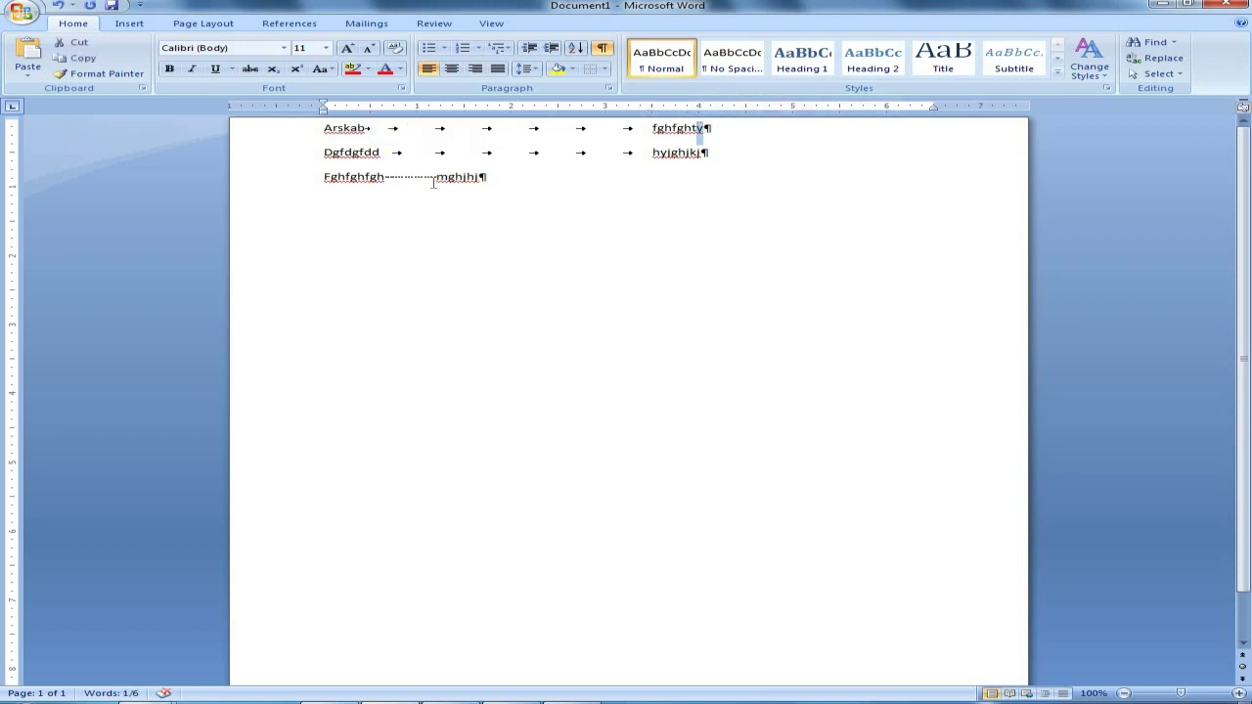